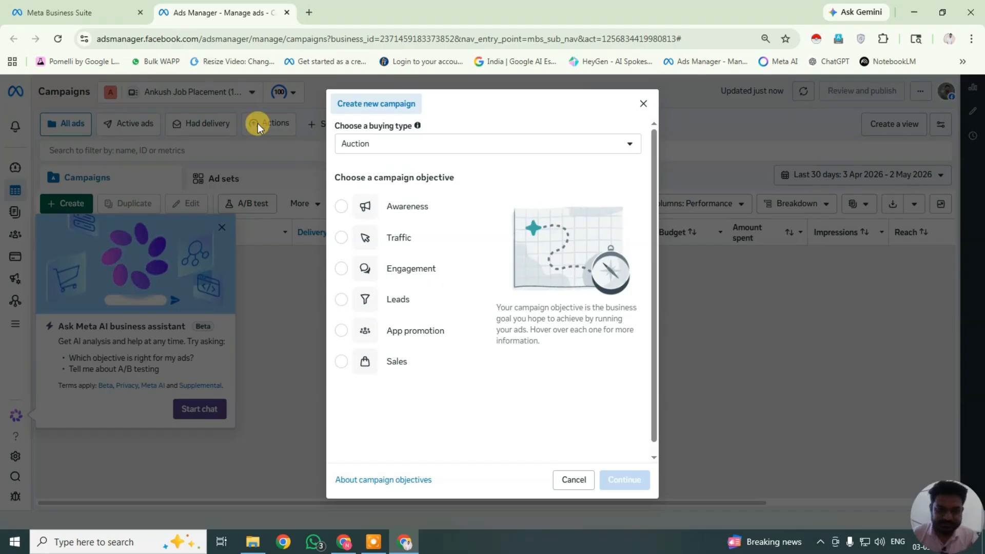
- Review the campaign objectives in the Create new campaign dialog, settling on Traffic
mouse_move(341, 204)
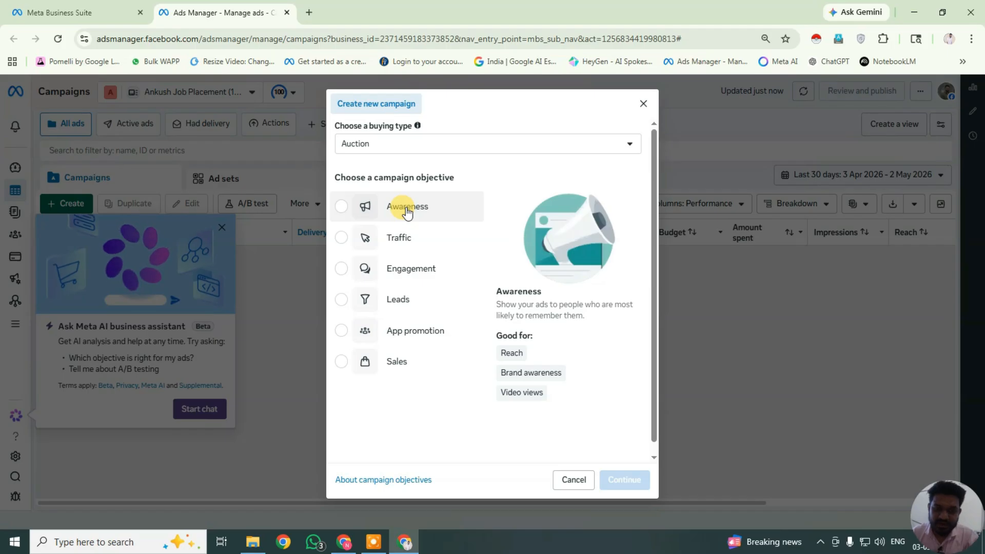
mouse_move(437, 206)
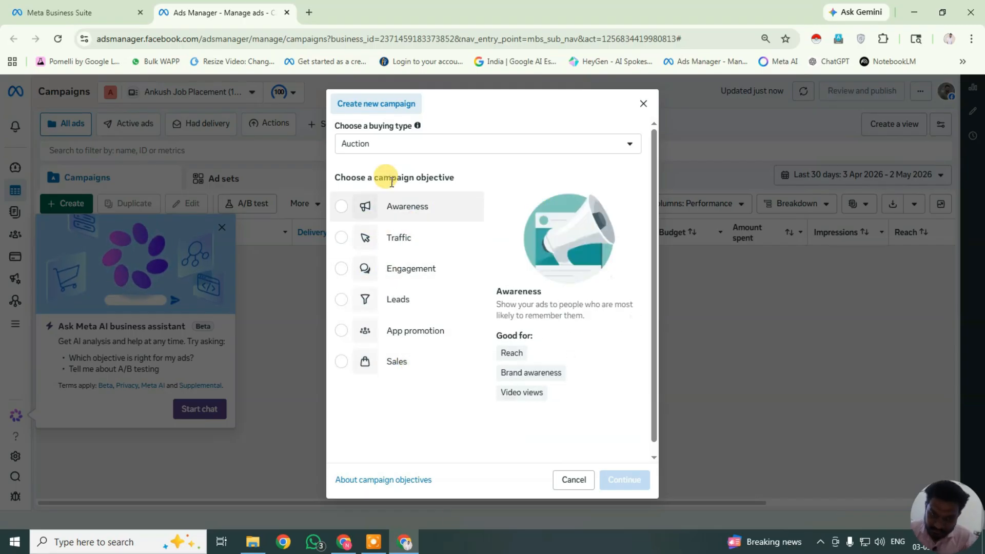
- Choose the Traffic objective and create a Manual traffic campaign setup
click(400, 245)
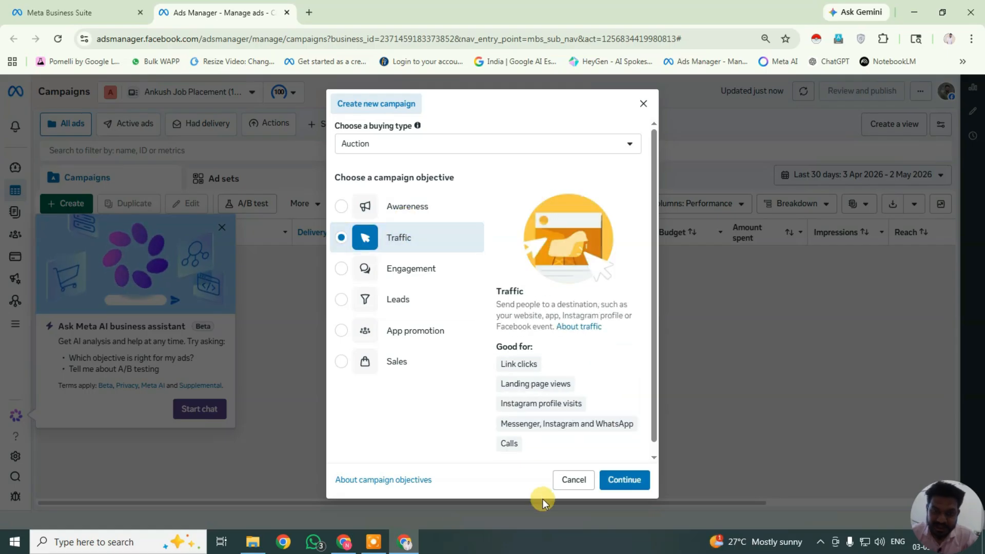
click(625, 477)
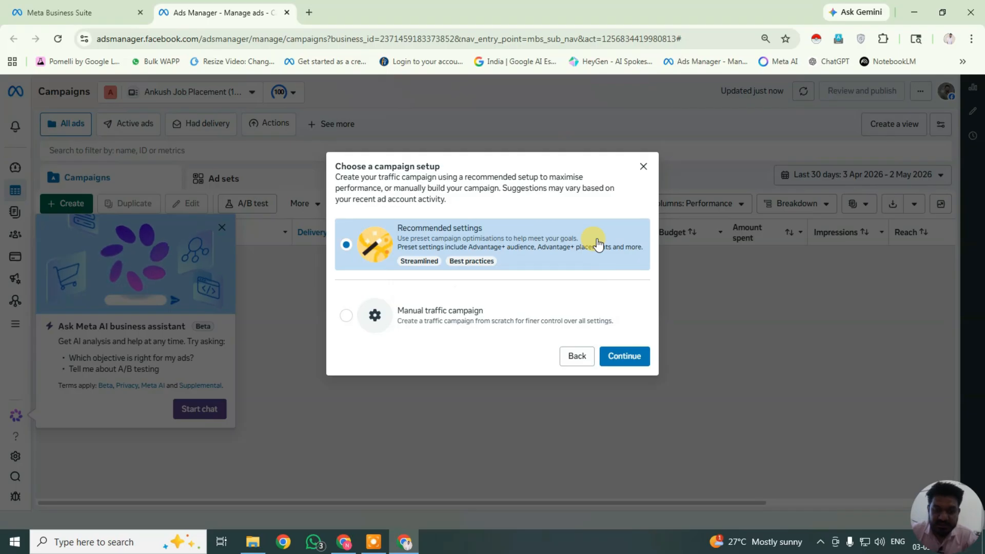
click(451, 312)
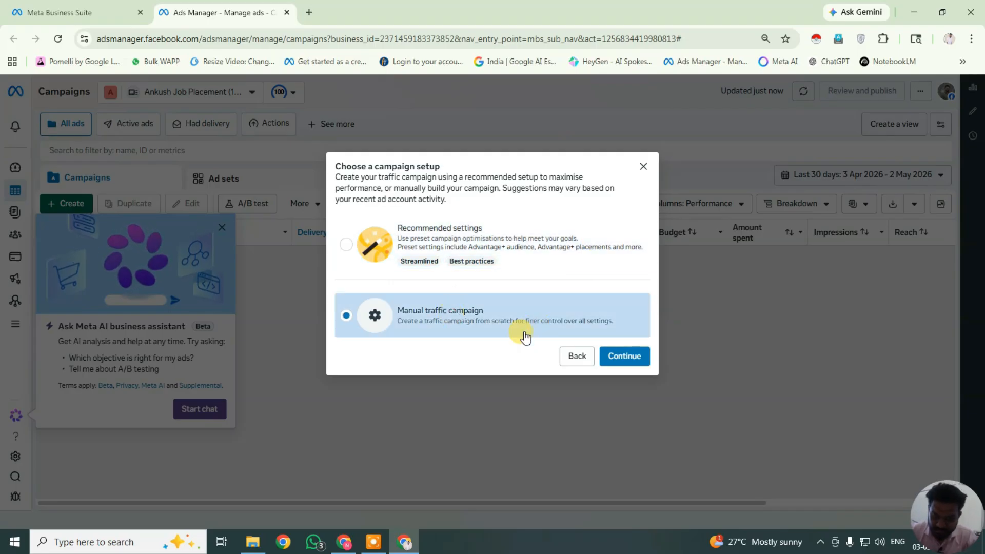
click(625, 353)
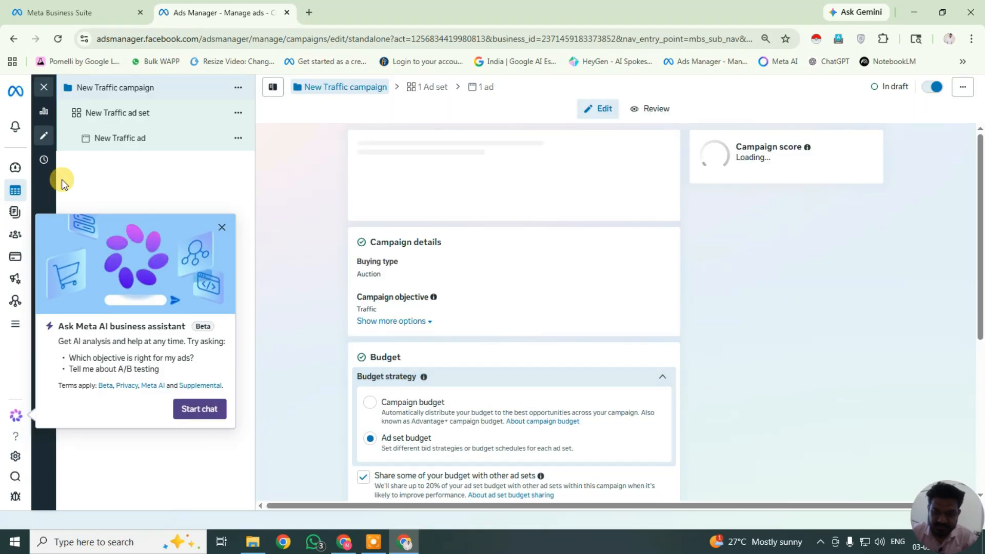
- Close the Ask Meta AI business assistant popup
click(225, 226)
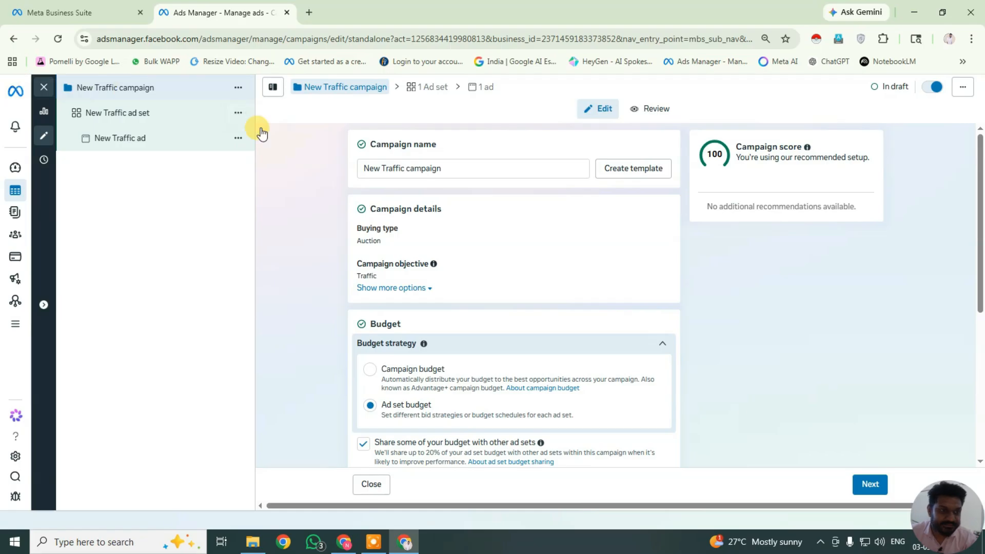
- Rename the campaign to '03-05-26 Traffic campaign Marketech'
double_click(360, 171)
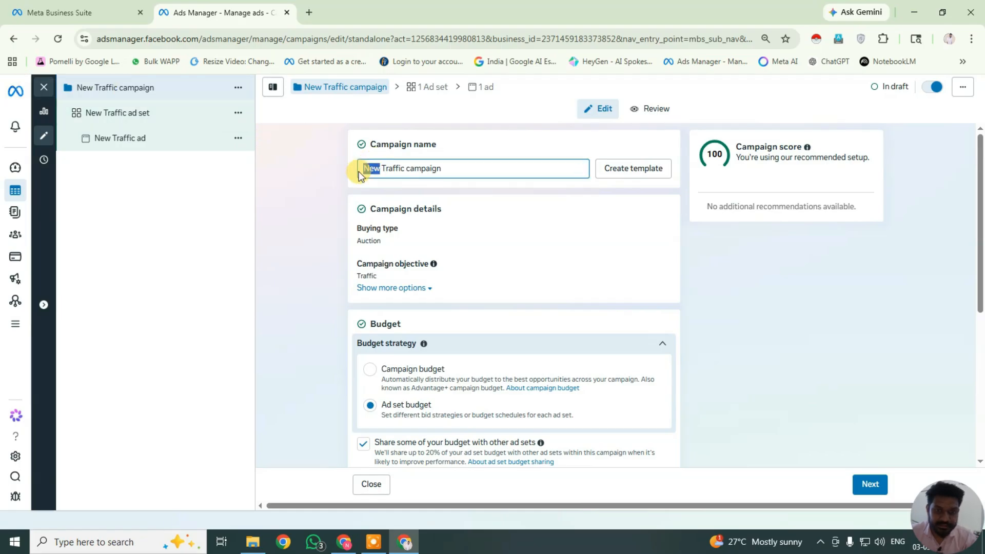
text(02)
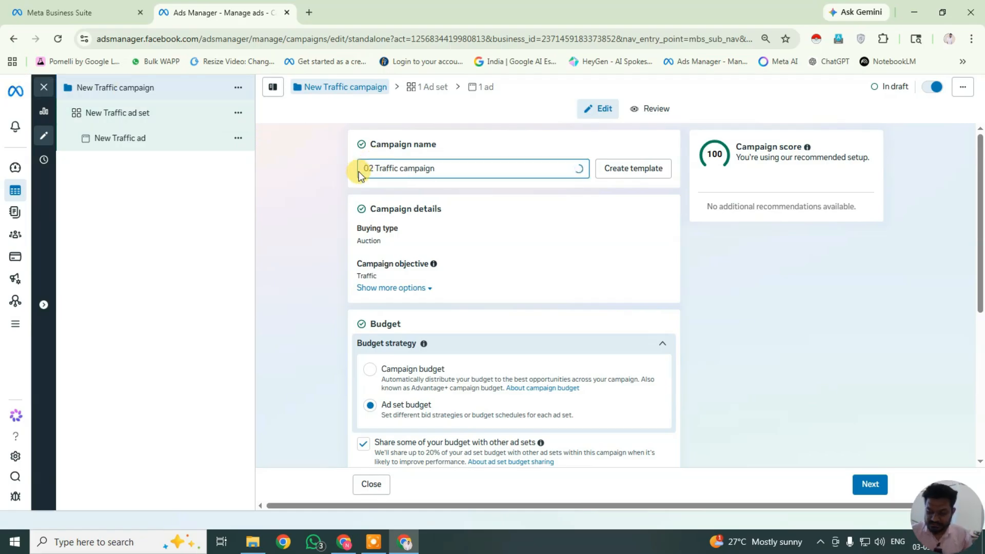
text(3-05)
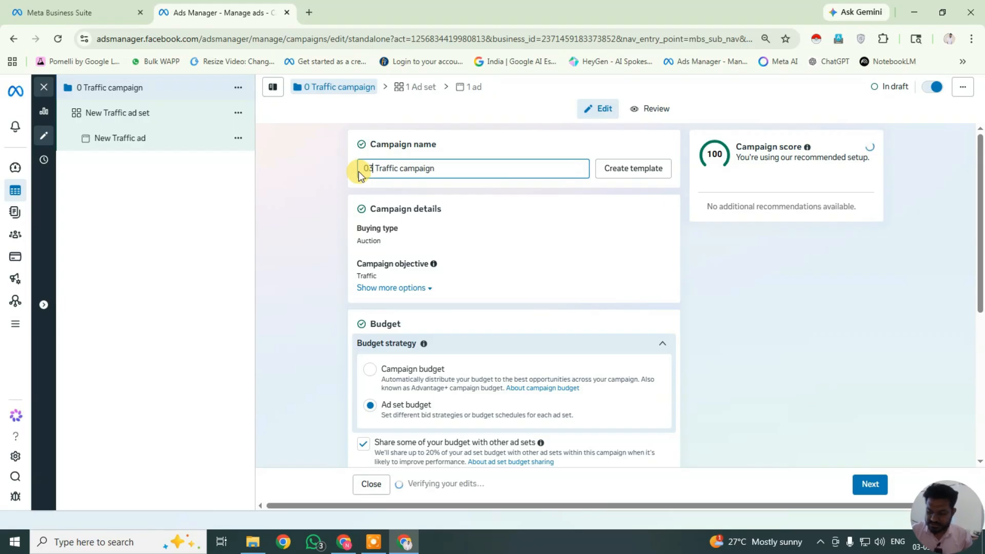
text(-26)
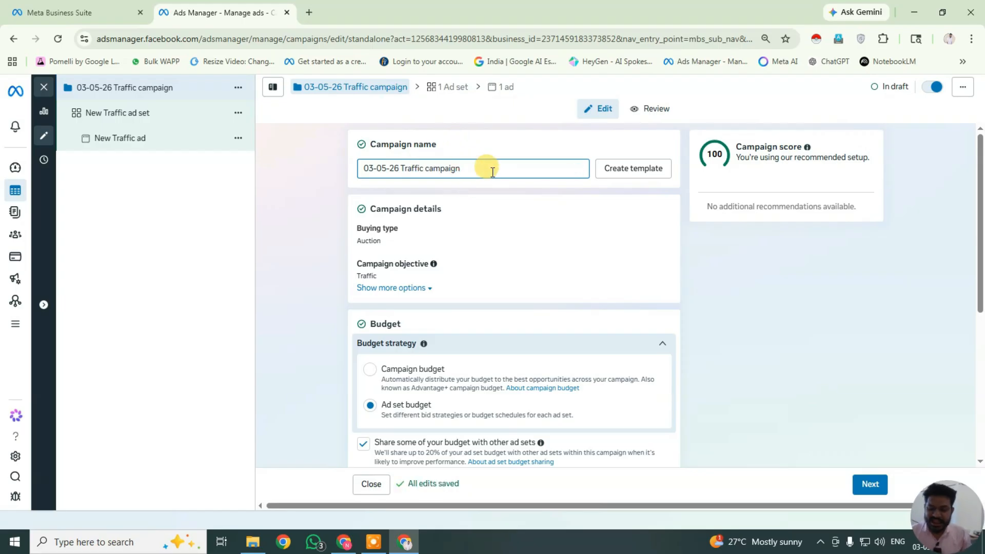
text(Marke)
text(tac)
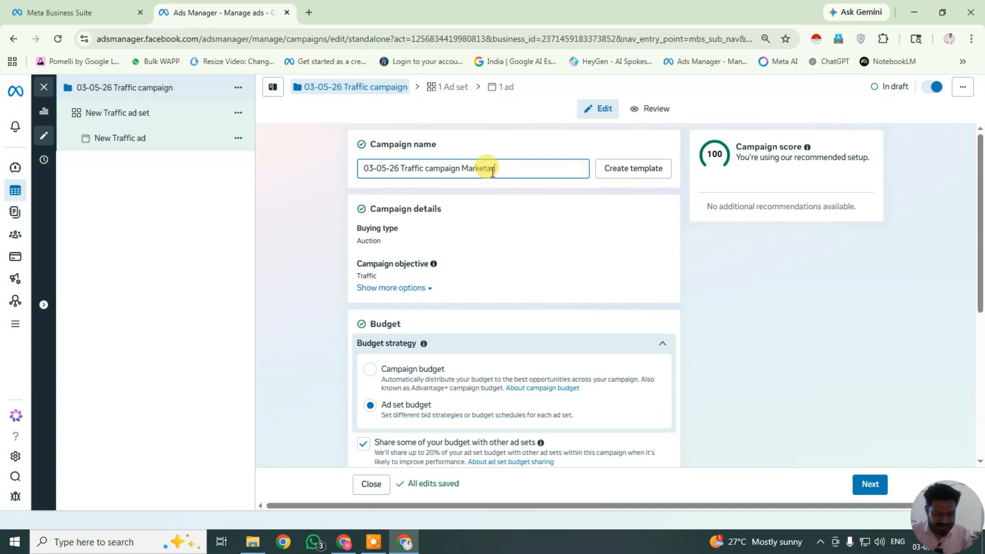
text(h)
key(BackSpace)
key(BackSpace)
key(BackSpace)
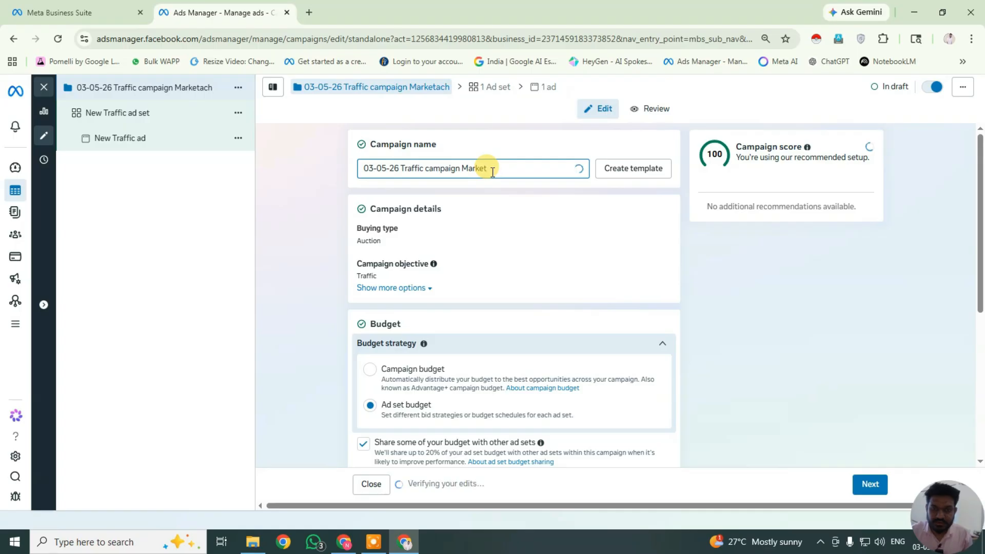
text(ech)
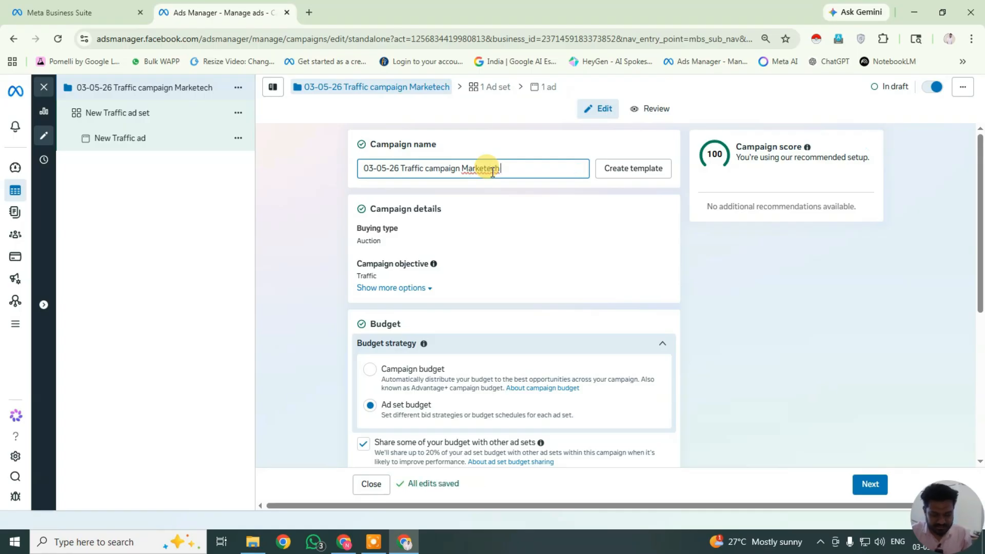
- Switch the campaign to a campaign-level budget
click(323, 227)
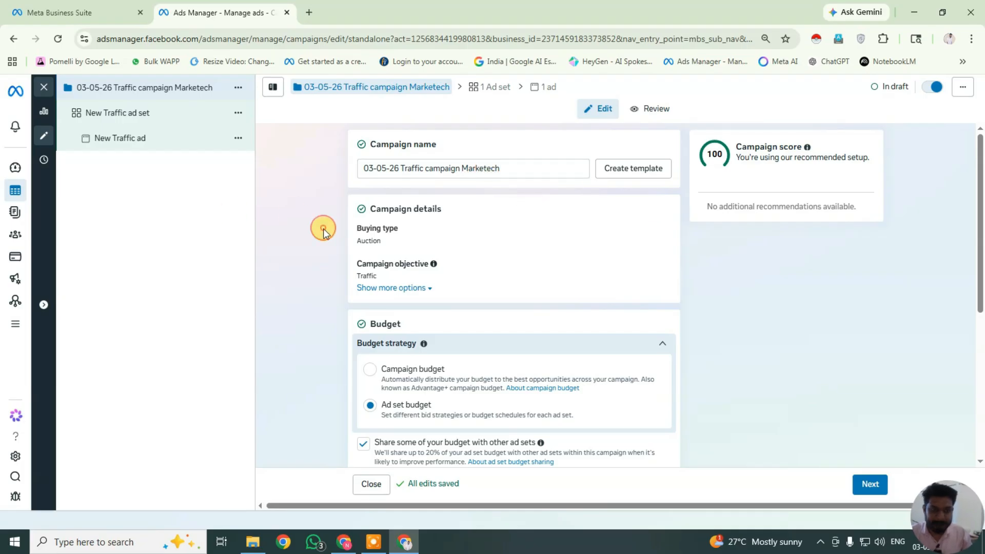
scroll(449, 249, down, 1)
scroll(447, 248, down, 3)
scroll(433, 245, up, 2)
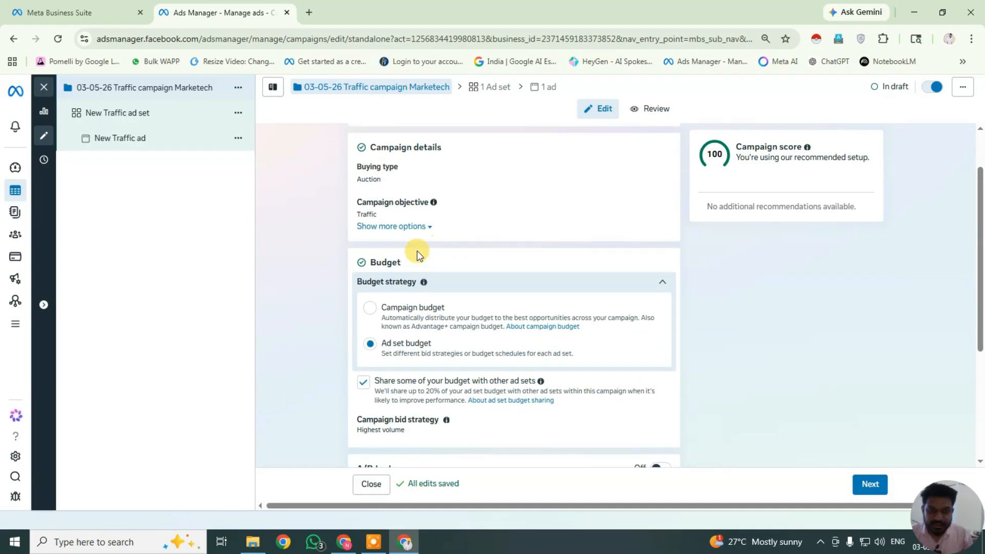
click(370, 307)
scroll(491, 323, down, 2)
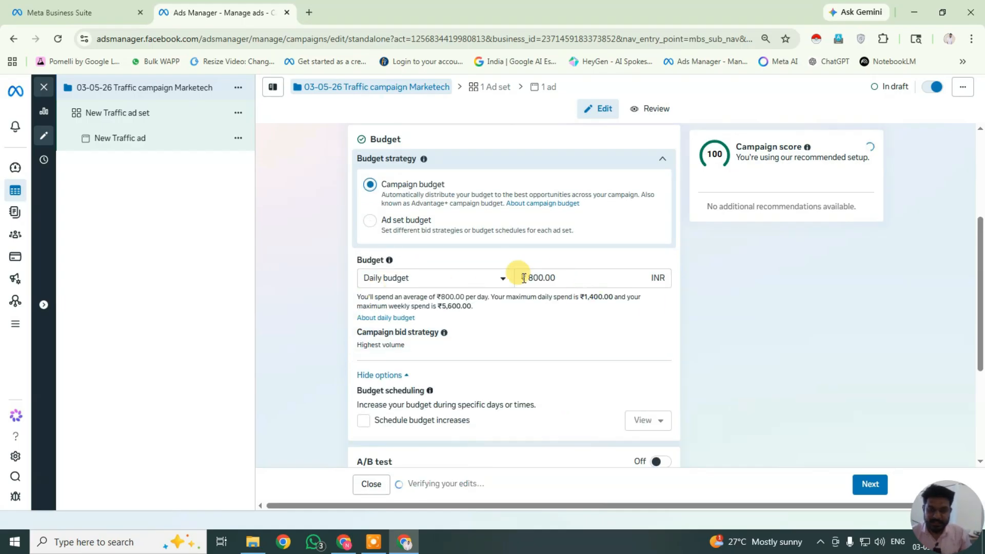
- Set the daily campaign budget to ₹110.00 and review the remaining campaign settings
click(533, 278)
key(BackSpace)
text(9)
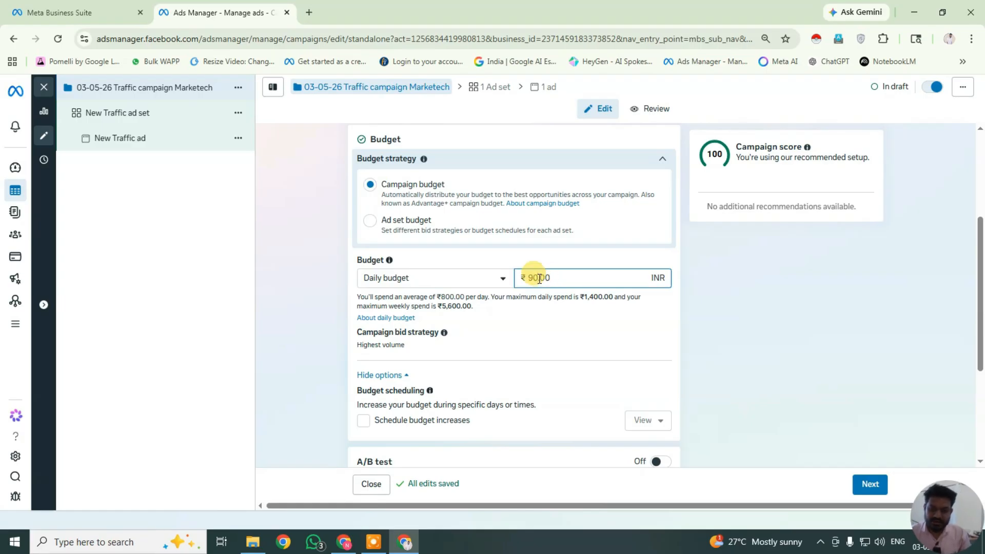
key(BackSpace)
key(BackSpace)
key(BackSpace)
text(110)
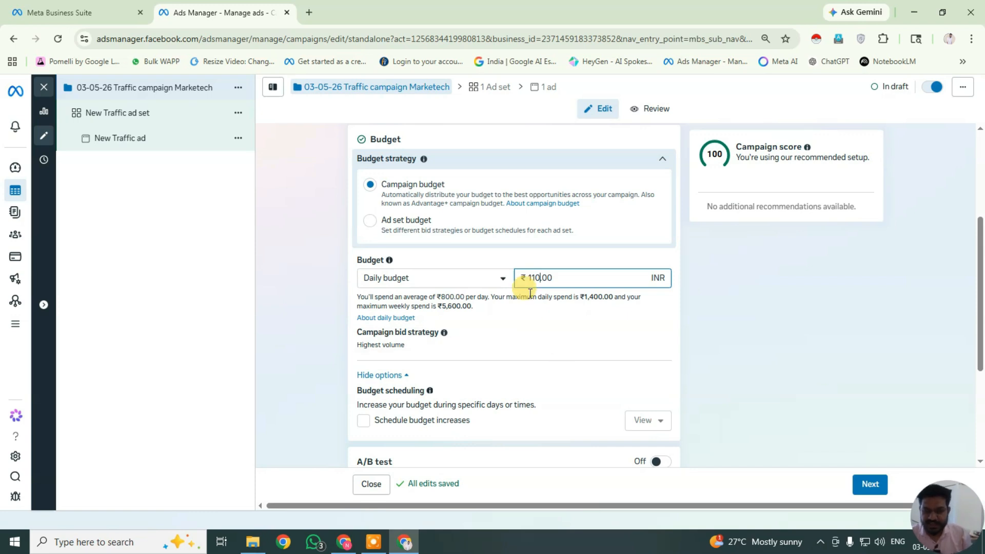
scroll(574, 334, down, 2)
scroll(571, 337, up, 3)
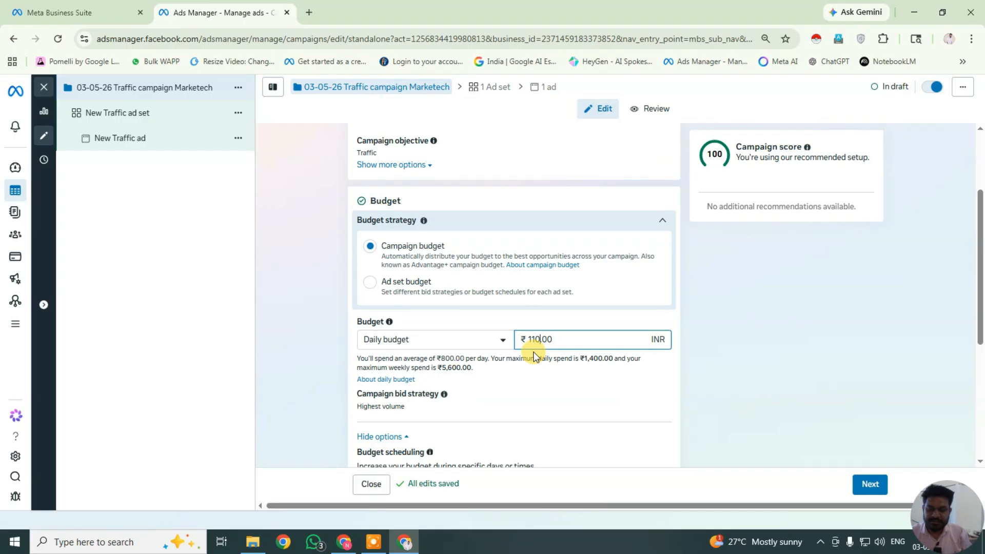
scroll(534, 381, down, 3)
scroll(536, 381, down, 1)
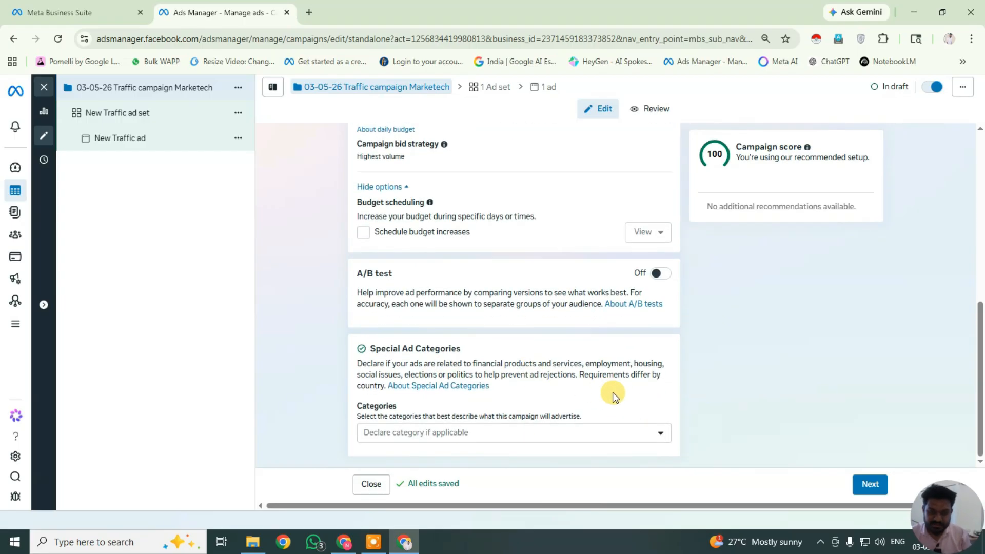
- Move to the ad set and rename it '03-05-26 Traffic ad set Marketech'
click(886, 487)
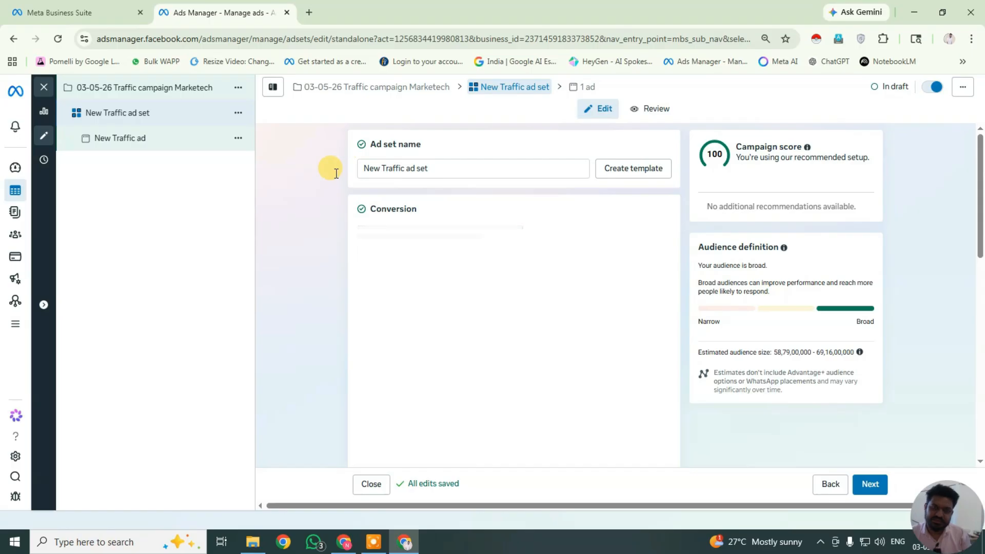
double_click(380, 170)
text(03-05-26)
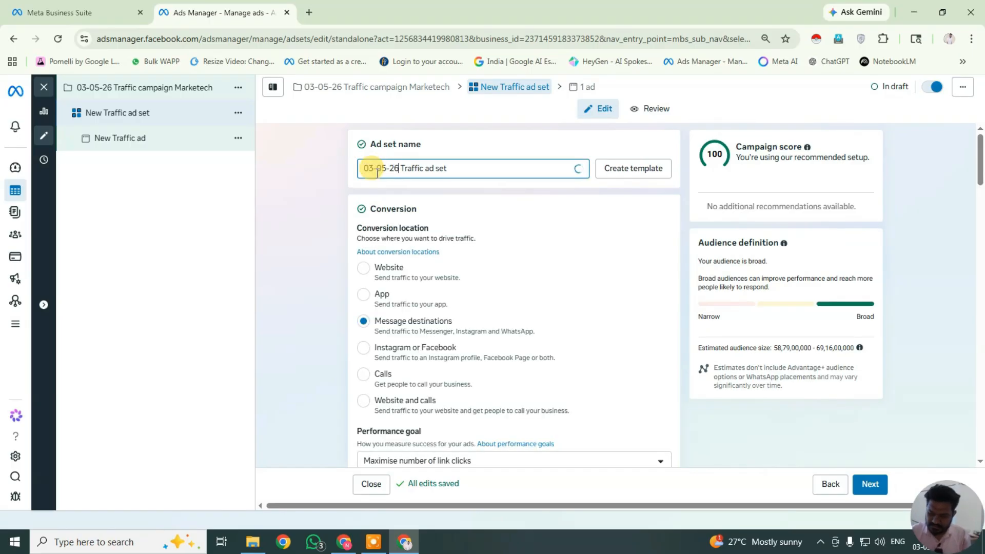
click(463, 169)
text(Marke)
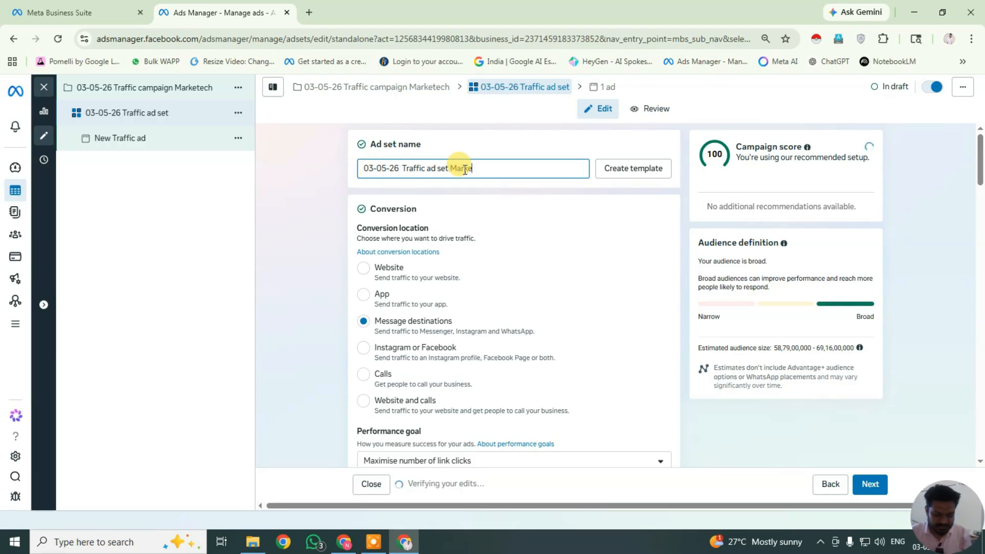
text(tech)
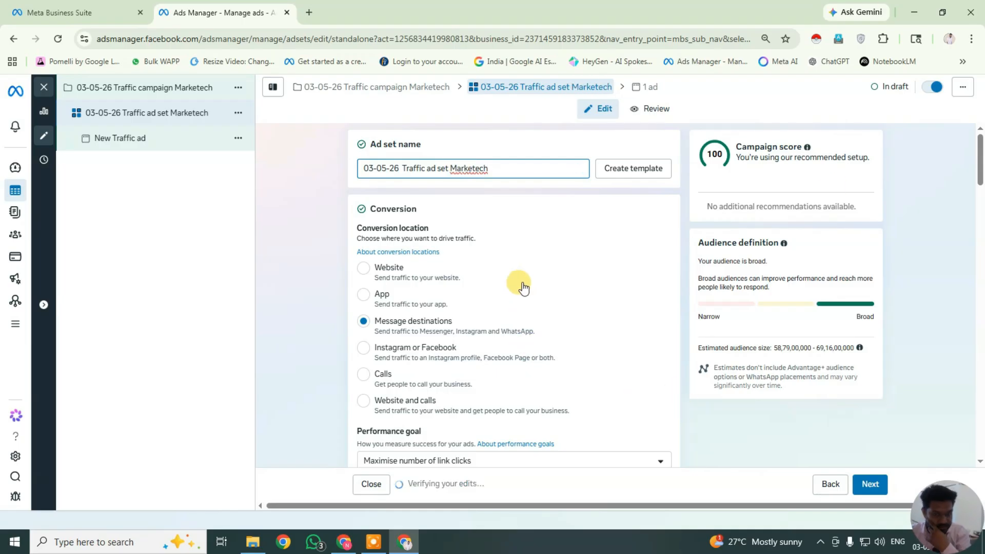
- Set the ad set's performance goal to Maximise number of conversations
scroll(405, 303, down, 3)
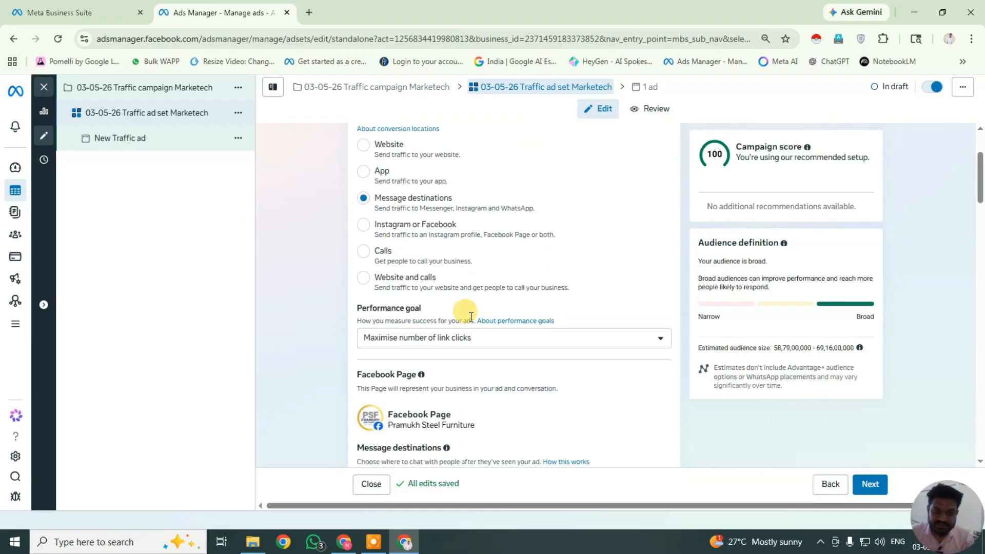
scroll(479, 315, up, 3)
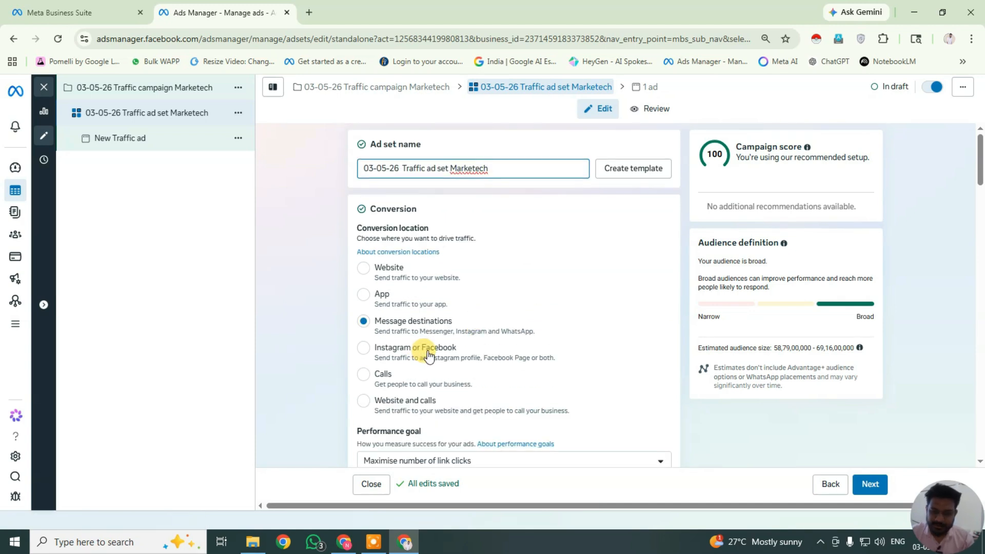
scroll(400, 302, down, 1)
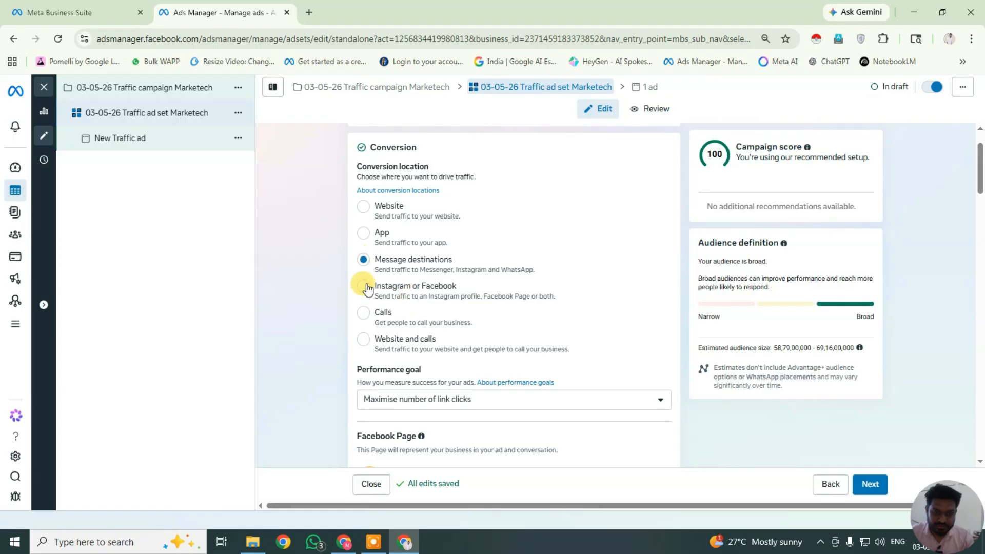
scroll(471, 260, down, 2)
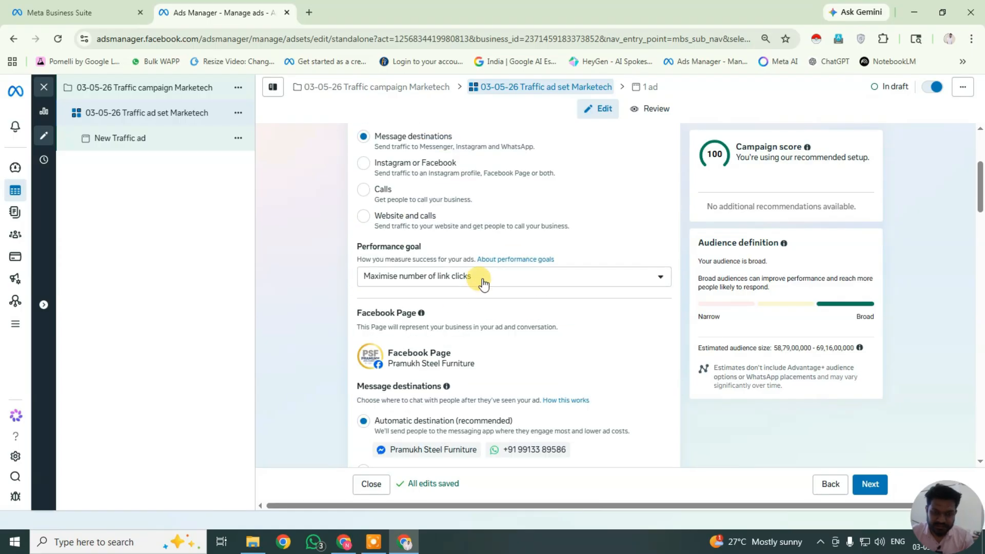
click(482, 282)
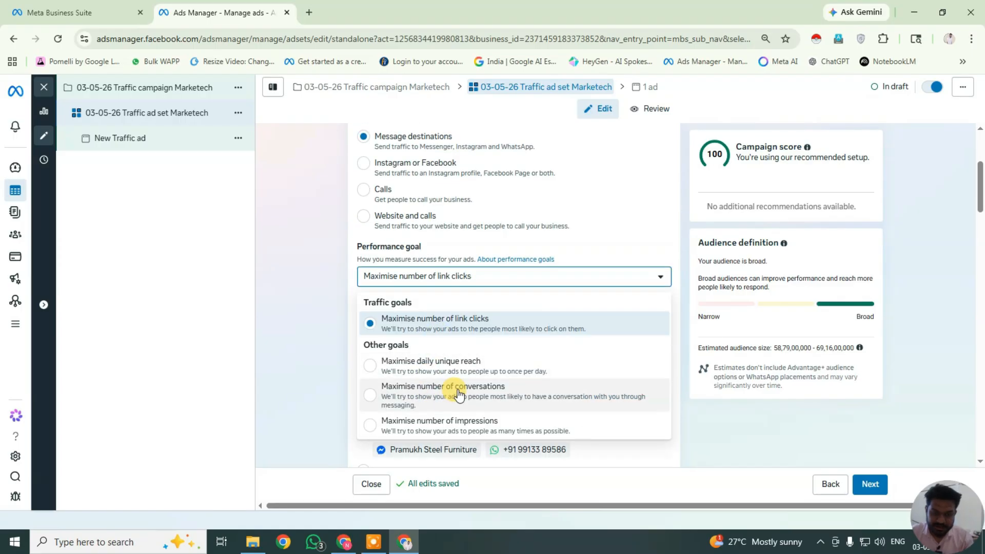
click(433, 403)
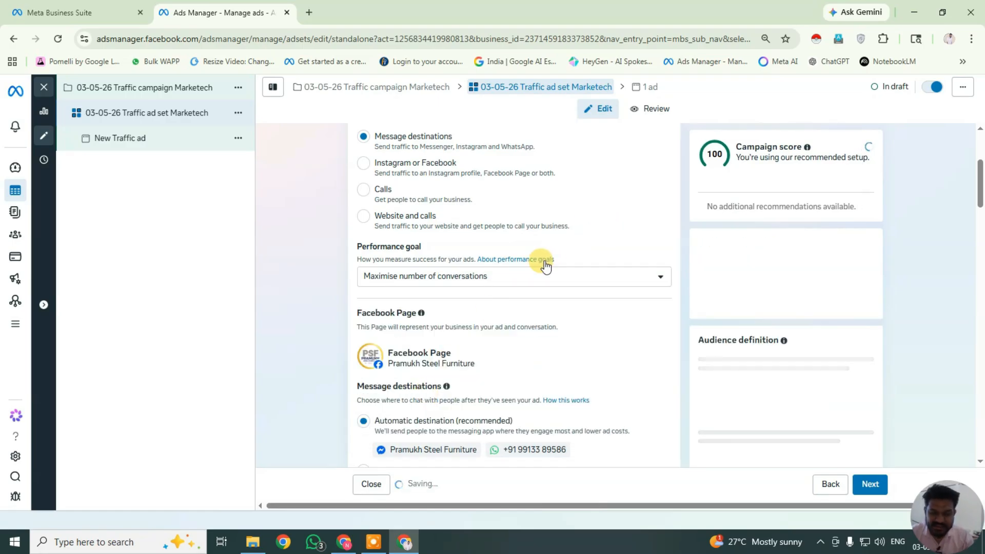
scroll(545, 267, down, 2)
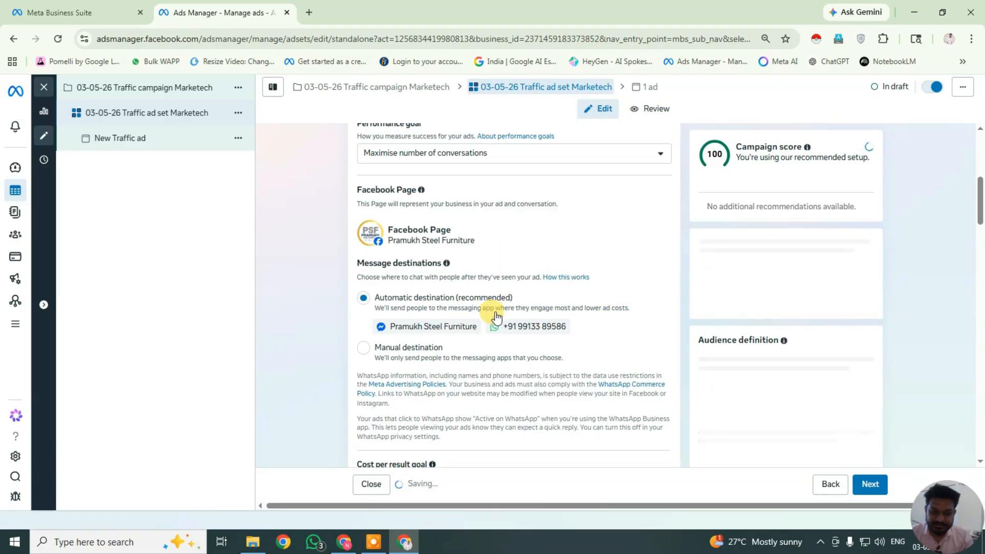
- Choose Manual message destination and search the WhatsApp number list for 'marketech'
click(363, 349)
scroll(564, 342, down, 1)
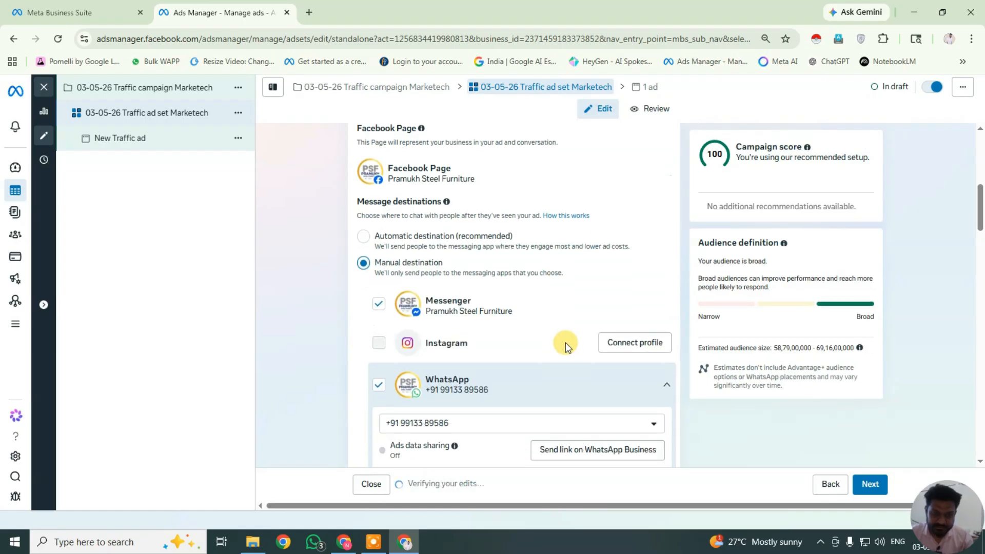
click(408, 423)
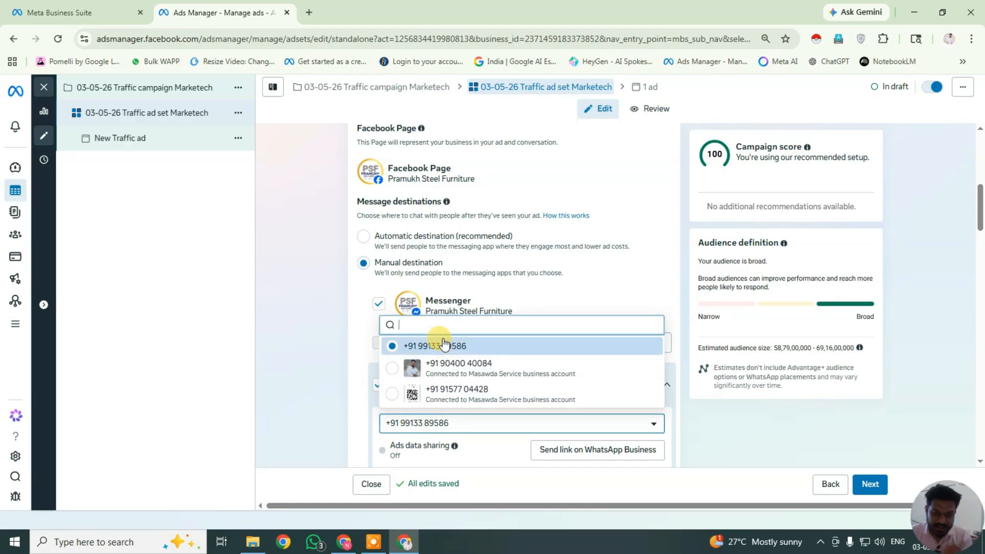
text(mark)
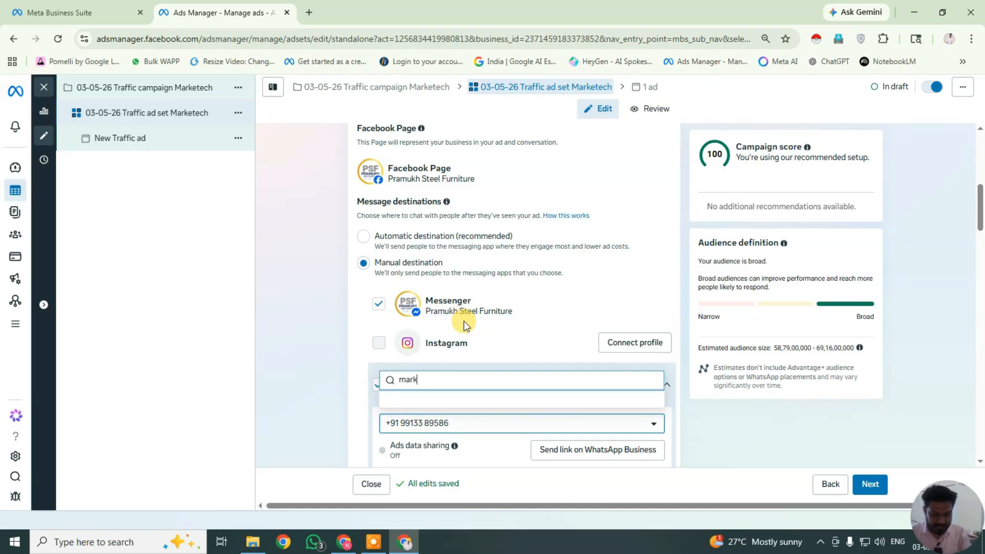
text(etach)
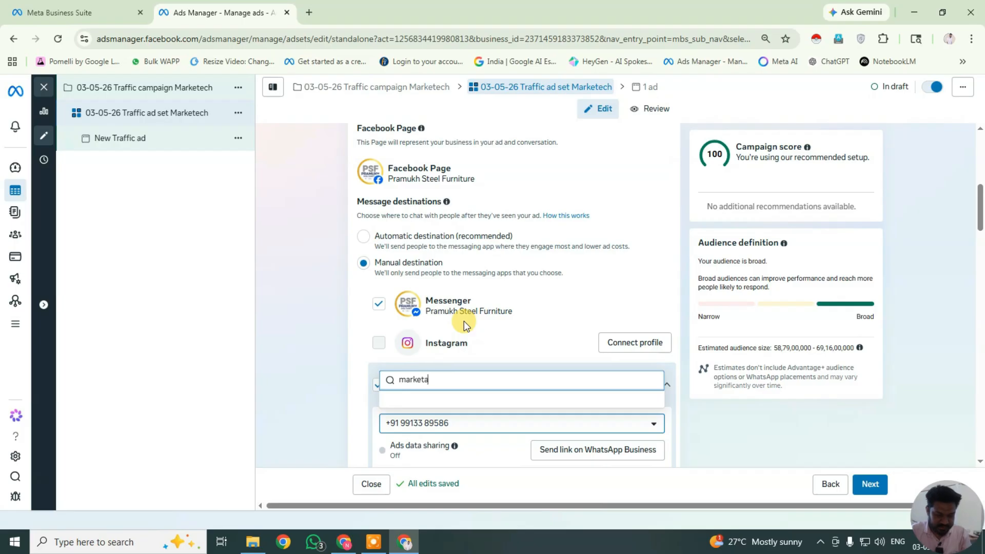
key(BackSpace)
key(BackSpace)
key(BackSpace)
text(ech)
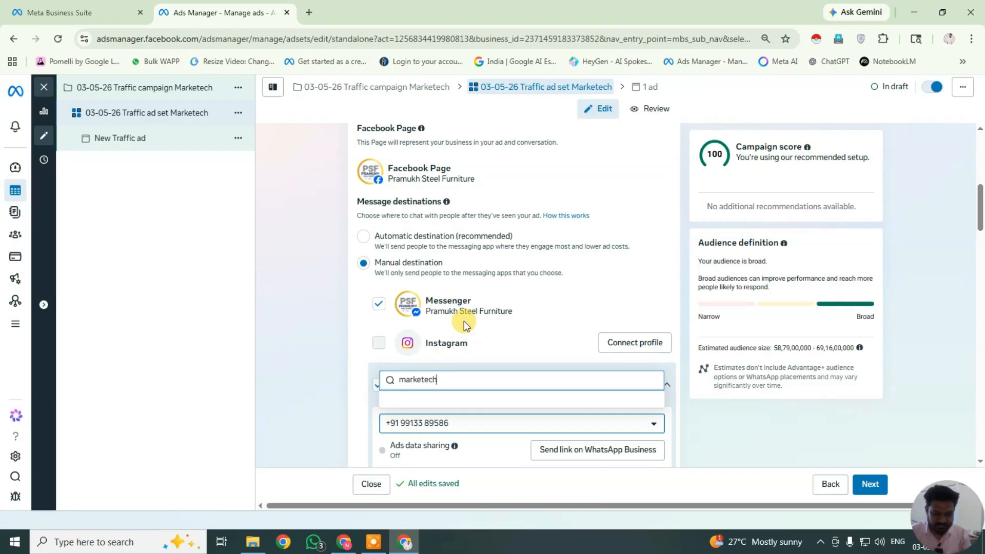
key(BackSpace)
key(BackSpace)
key(BackSpace)
key(BackSpace)
key(BackSpace)
key(BackSpace)
key(BackSpace)
key(BackSpace)
key(BackSpace)
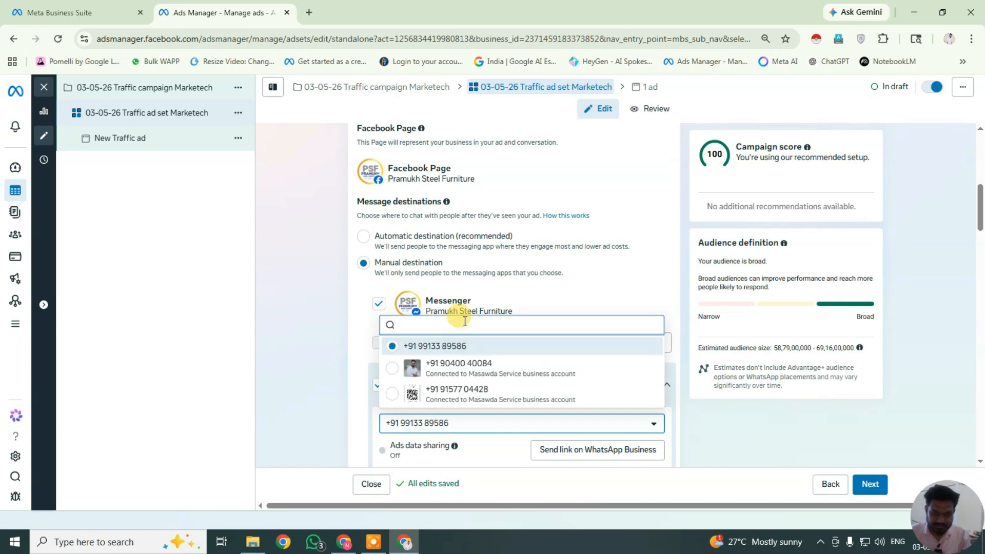
text(mar)
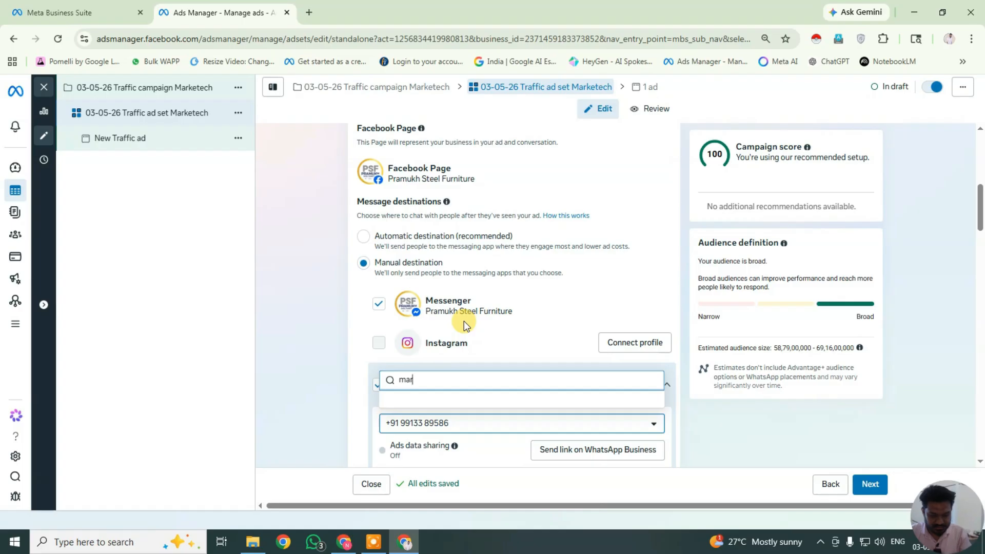
text(ktech)
key(BackSpace)
key(BackSpace)
key(BackSpace)
key(BackSpace)
key(BackSpace)
key(BackSpace)
key(BackSpace)
key(BackSpace)
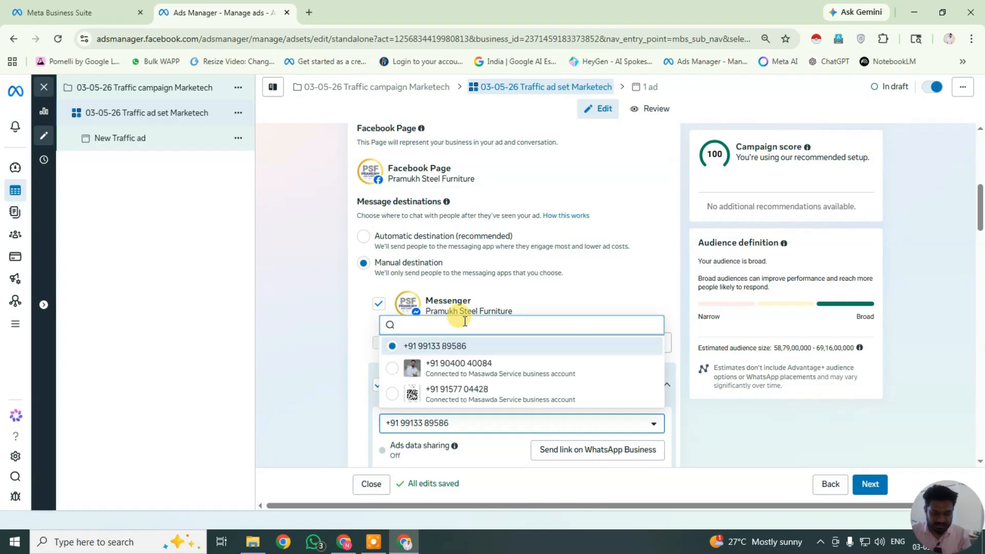
- Search the WhatsApp numbers by another name, then close the list leaving the number unchanged
text(ankur)
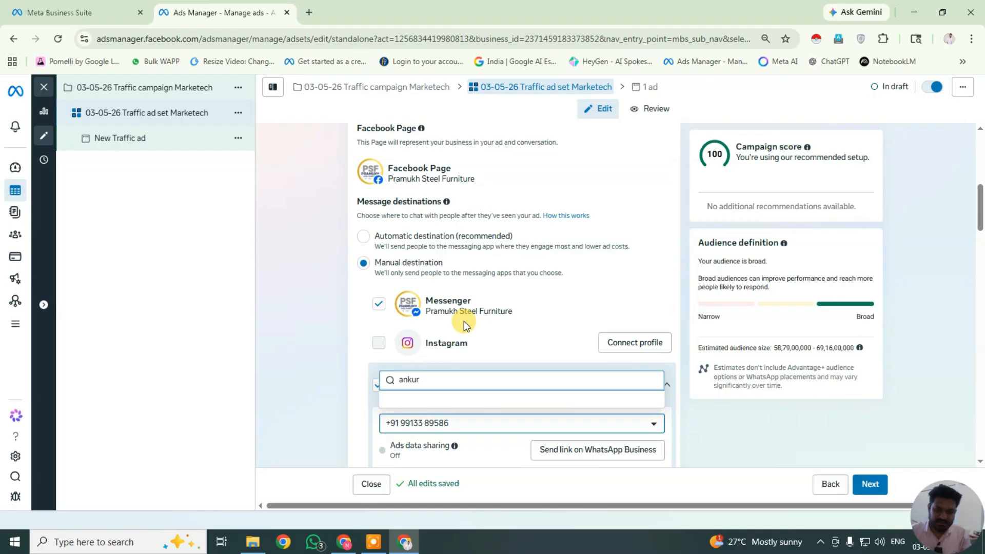
key(BackSpace)
text(sh)
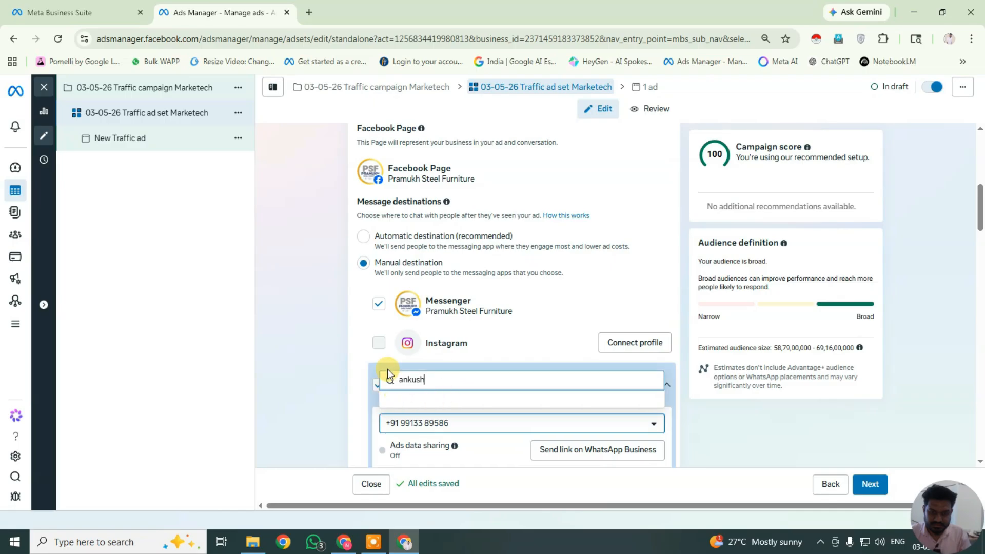
click(463, 386)
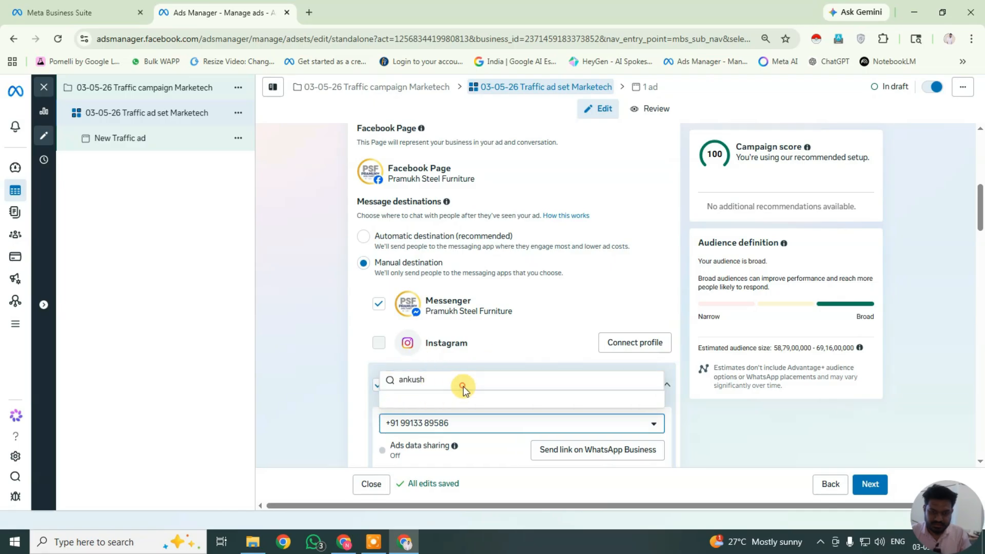
click(451, 380)
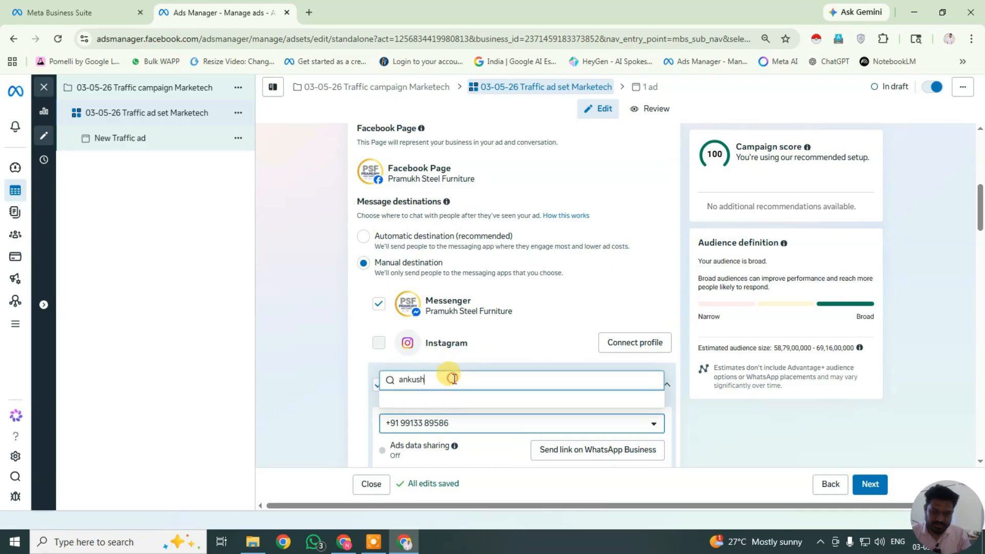
key(BackSpace)
key(BackSpace)
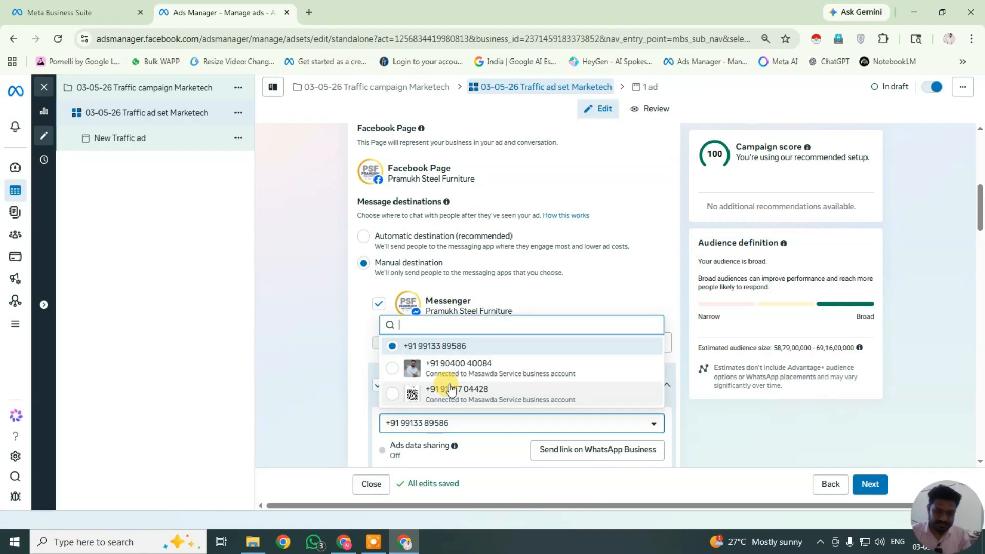
text(masawda)
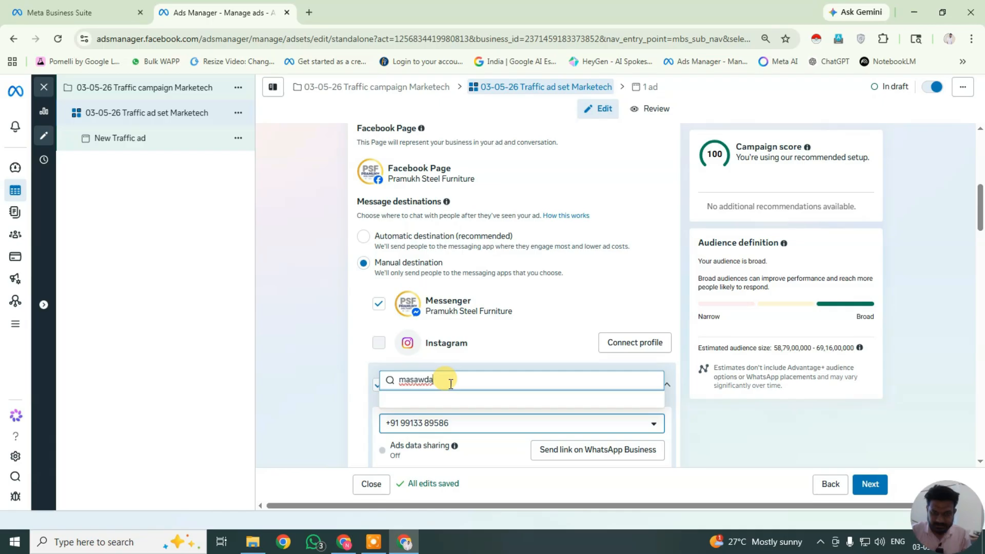
click(531, 315)
scroll(514, 294, up, 3)
- Set the ad set's Facebook Page to Marketech Advertisement Agency by searching 'marke'
click(457, 360)
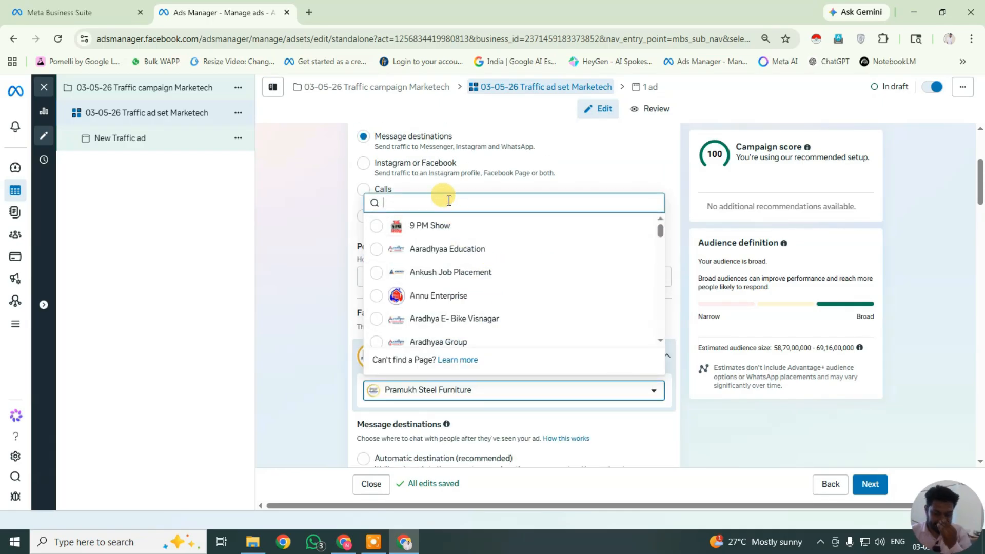
text(marke)
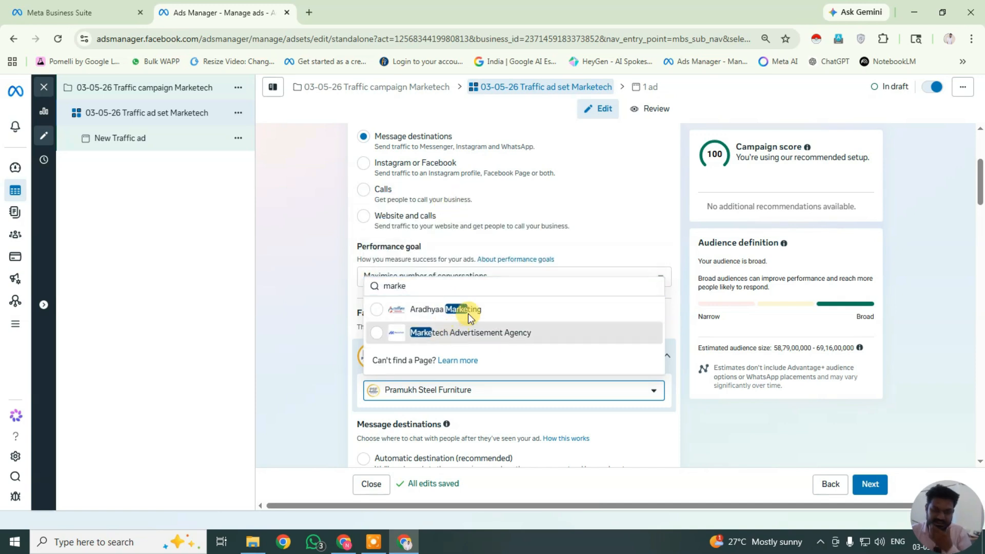
click(467, 332)
scroll(544, 308, down, 4)
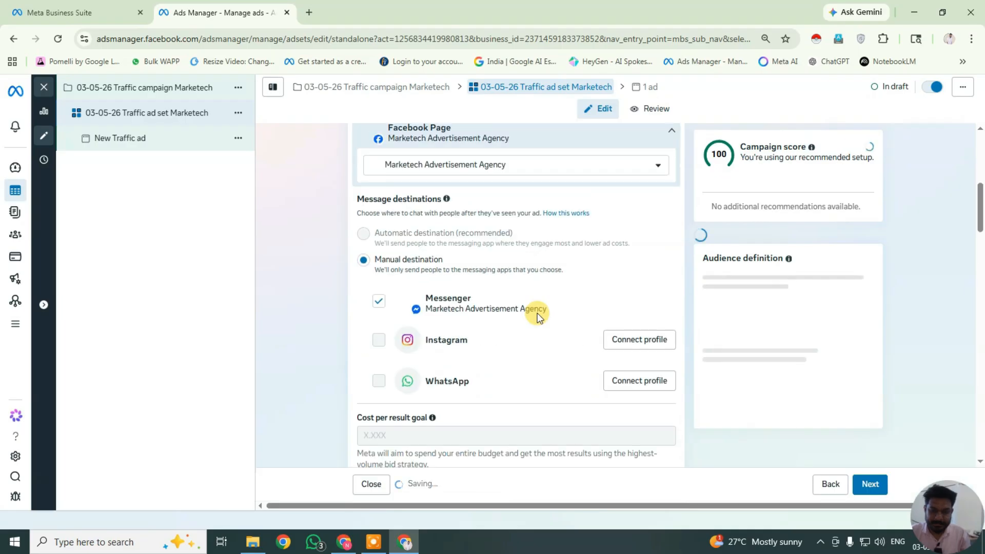
scroll(537, 313, up, 5)
scroll(538, 316, down, 3)
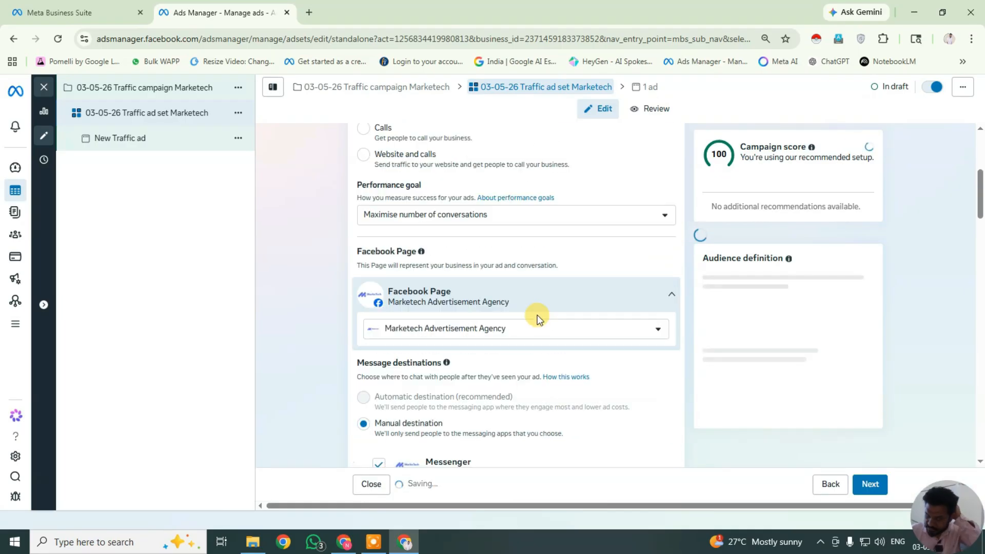
scroll(537, 318, down, 5)
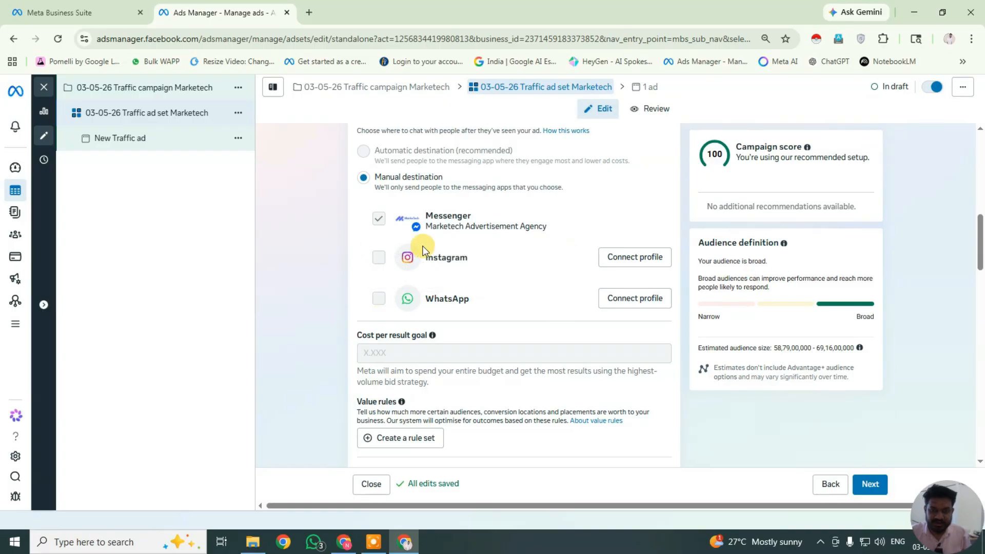
scroll(599, 281, up, 3)
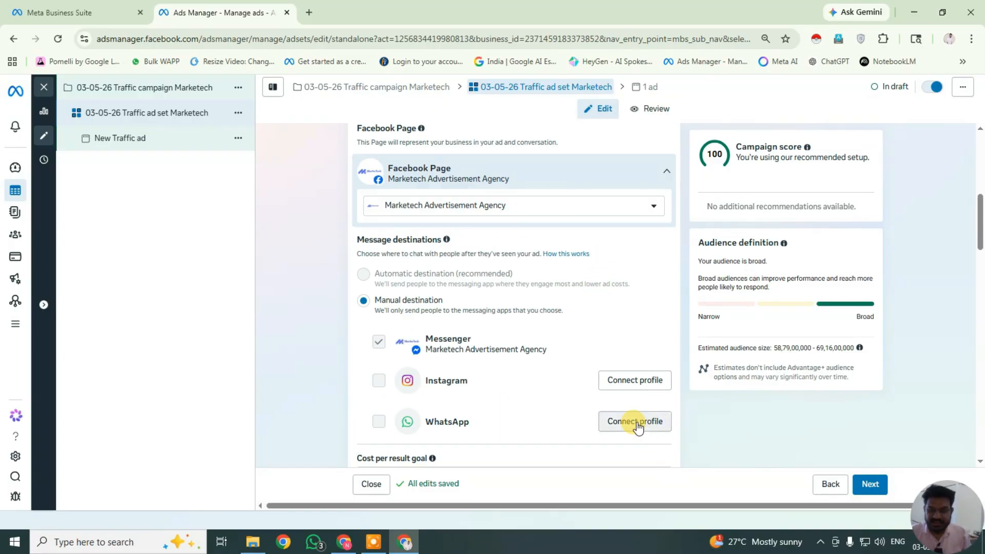
click(636, 421)
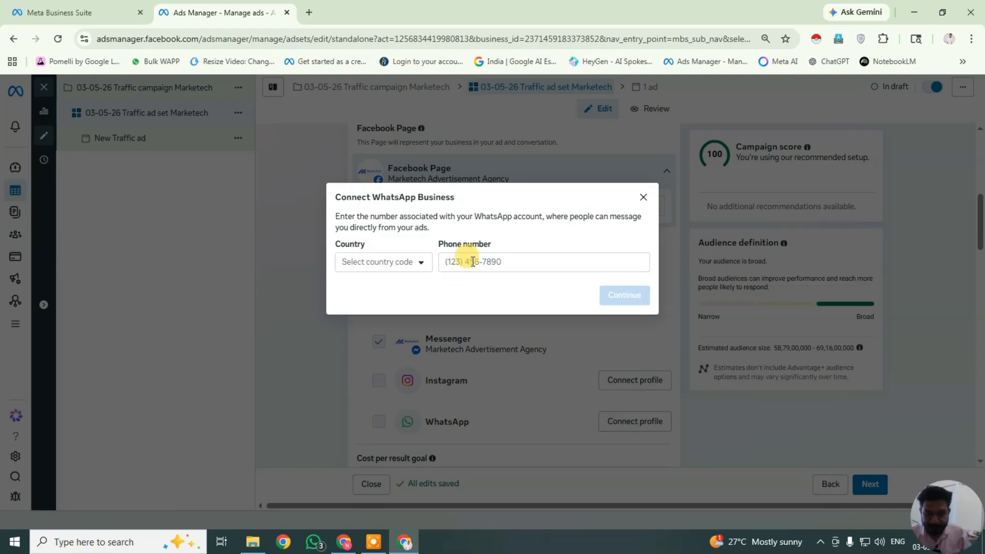
click(398, 264)
scroll(369, 408, down, 4)
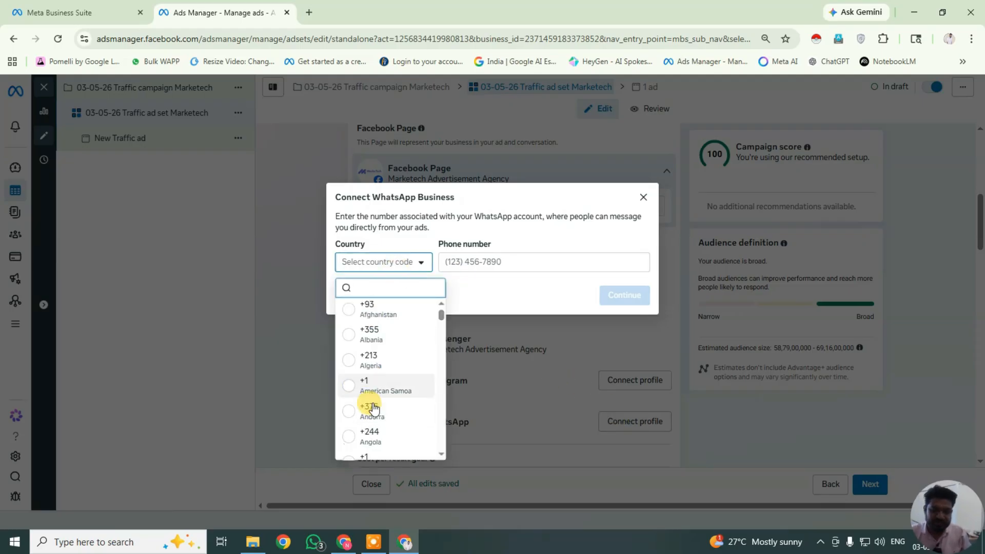
scroll(380, 418, down, 10)
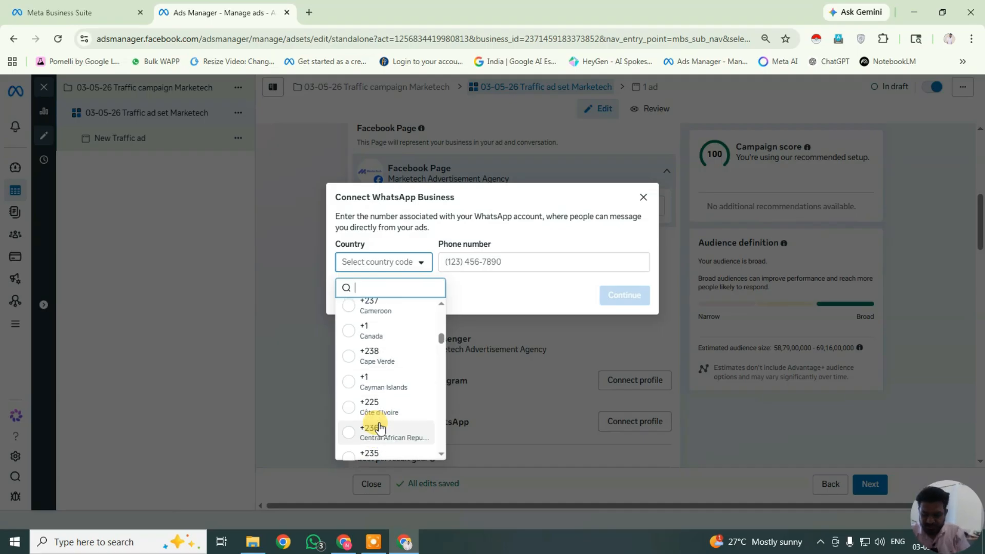
scroll(380, 429, down, 10)
scroll(380, 428, down, 5)
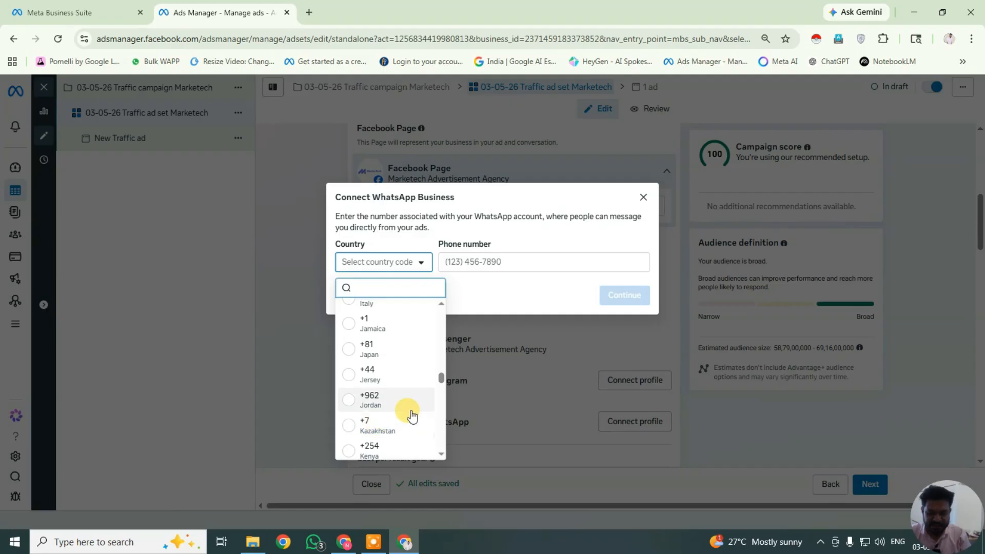
scroll(415, 379, down, 5)
scroll(415, 380, down, 3)
text(91)
click(382, 314)
click(438, 260)
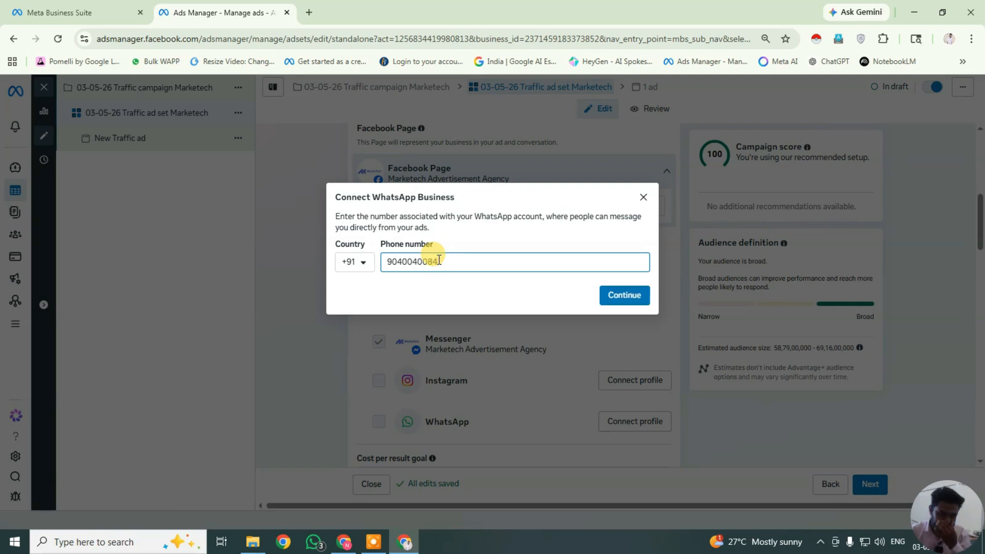
click(643, 198)
- Change the ad set's Facebook Page to Masawda Service by searching 'masaw'
click(542, 205)
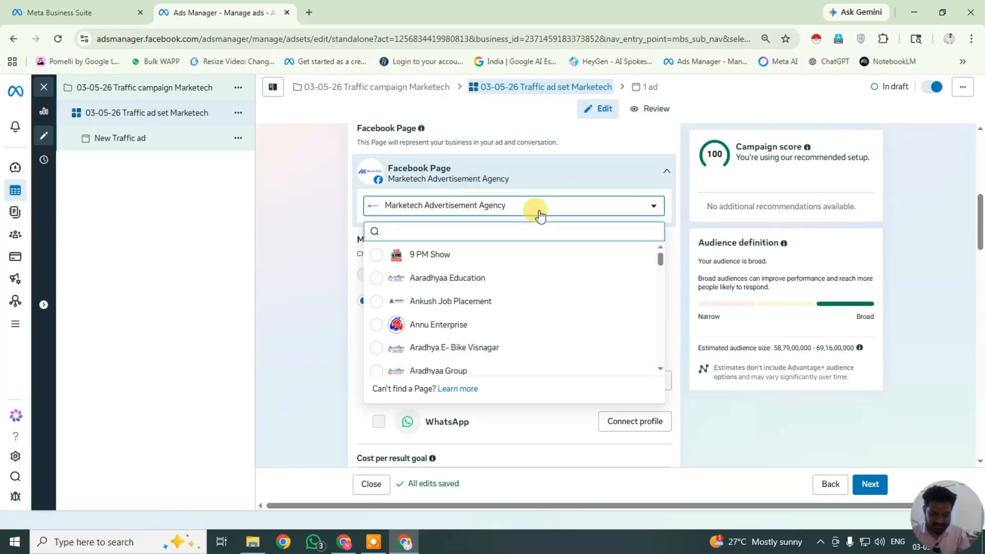
text(masaw)
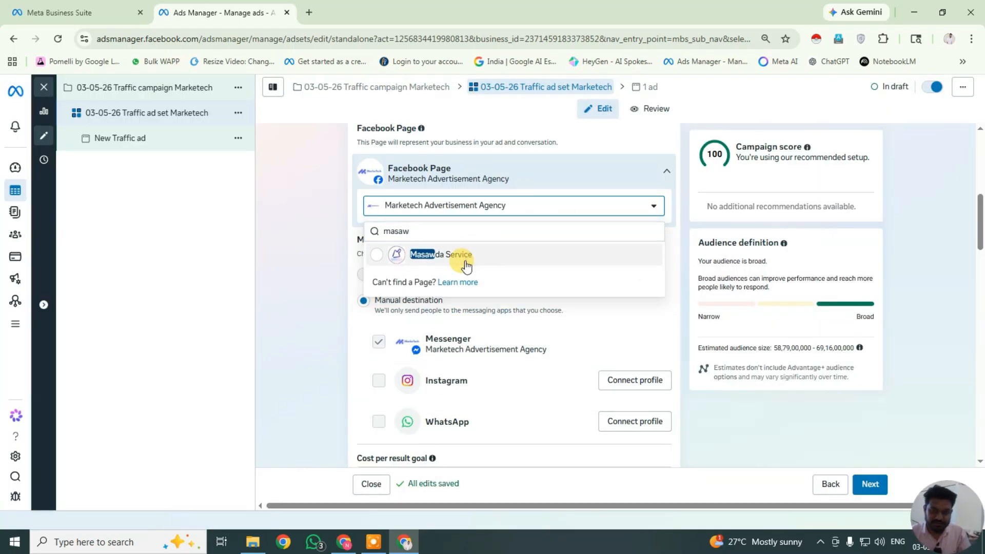
click(465, 264)
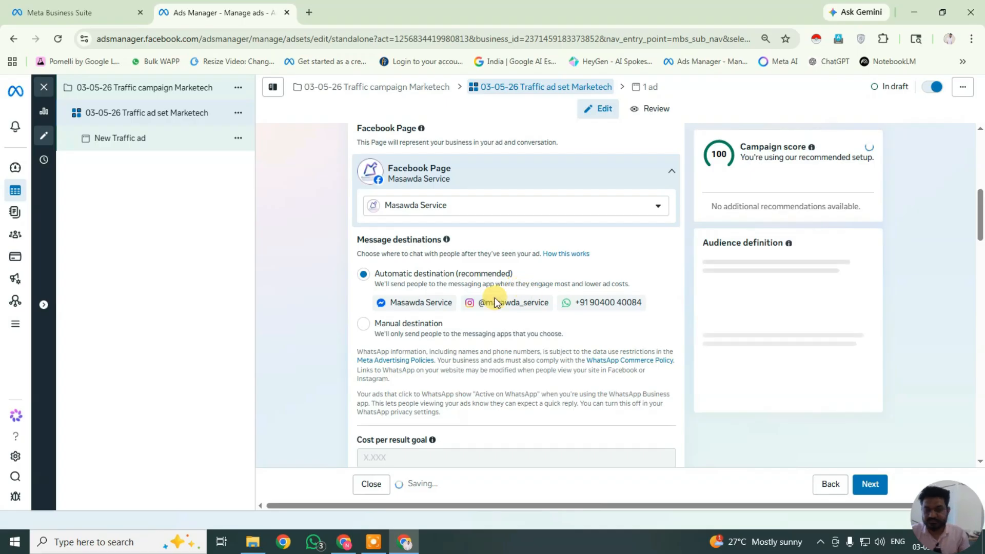
- Select Manual destination and check the available WhatsApp numbers
click(365, 328)
scroll(485, 336, down, 3)
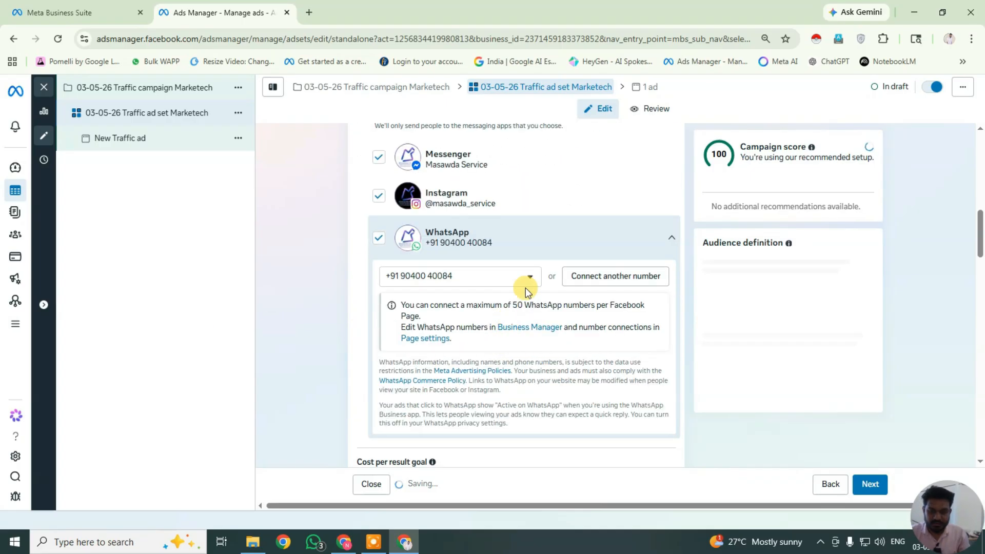
click(531, 278)
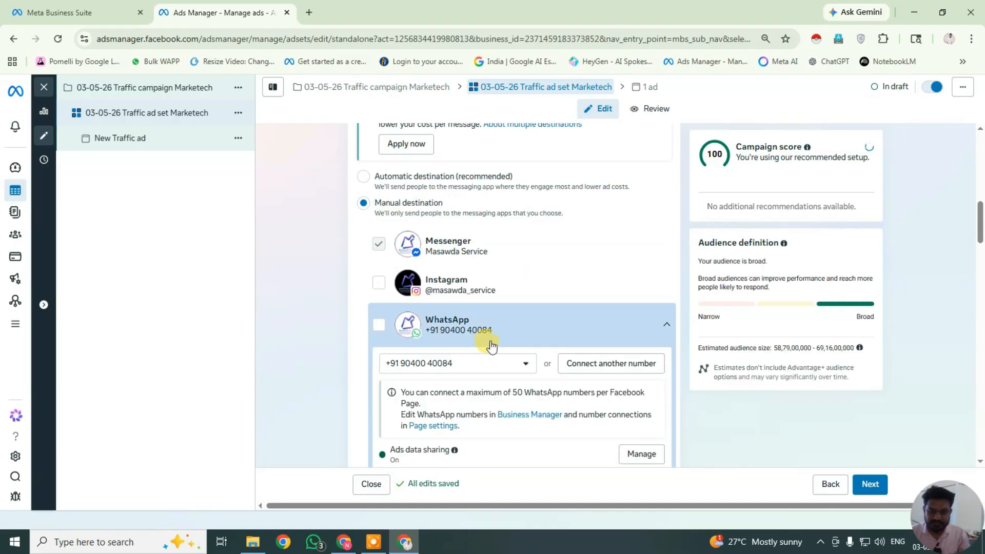
scroll(504, 341, down, 6)
- Set the ad set's target location to Gujarat
scroll(504, 341, down, 10)
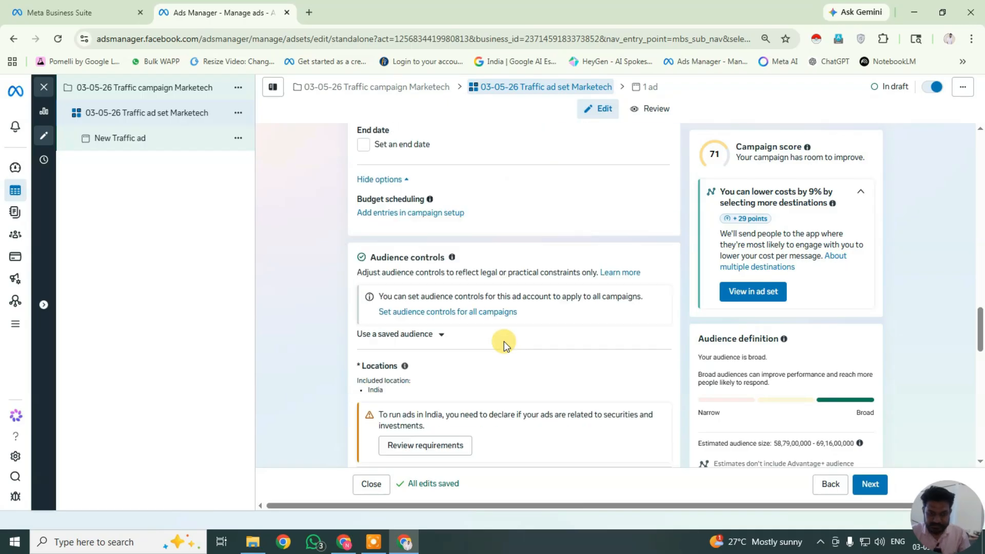
scroll(504, 341, up, 4)
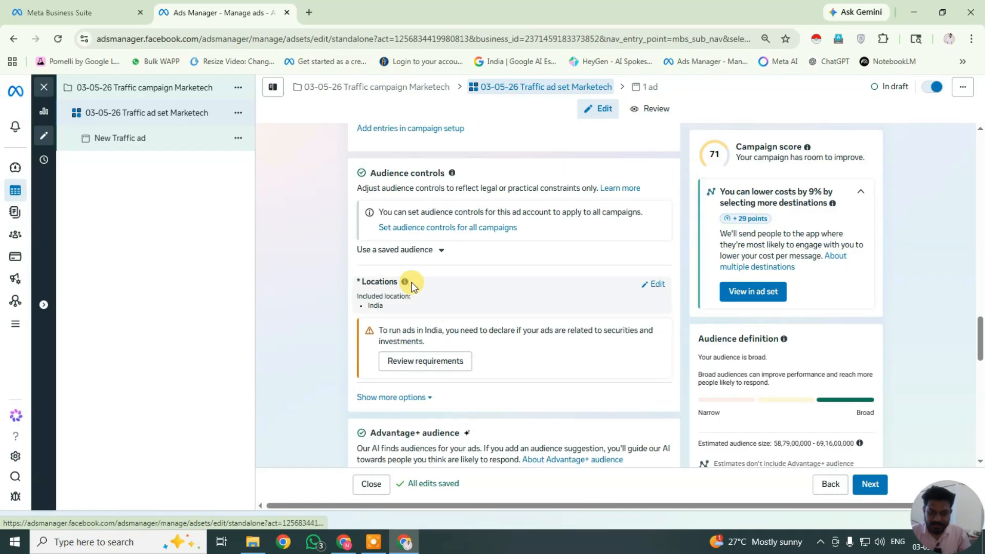
click(652, 285)
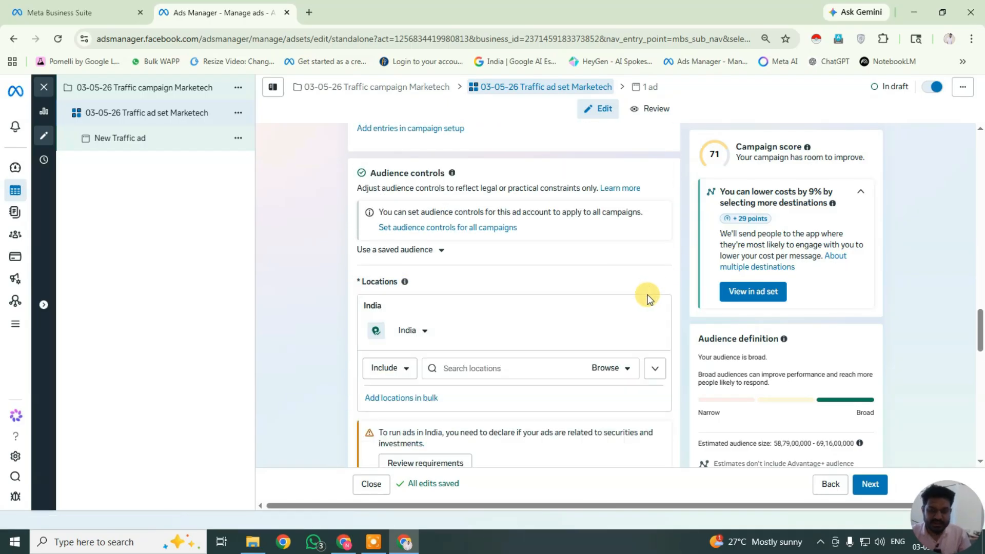
click(488, 379)
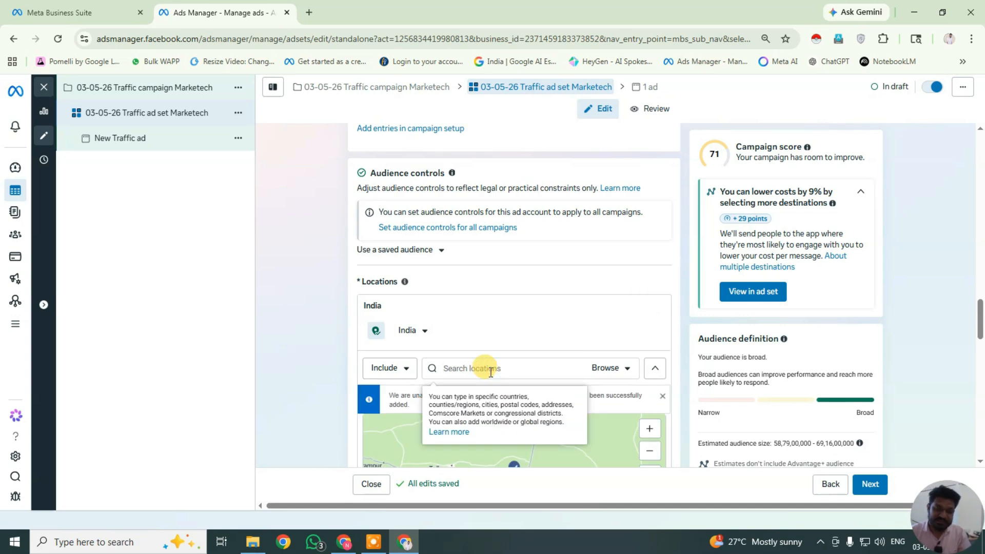
text(gujarat)
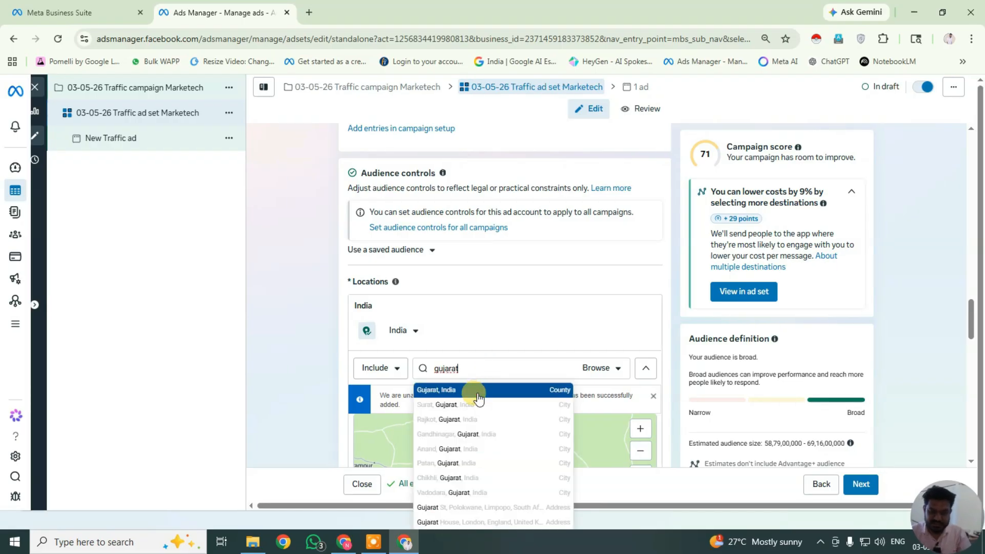
click(478, 394)
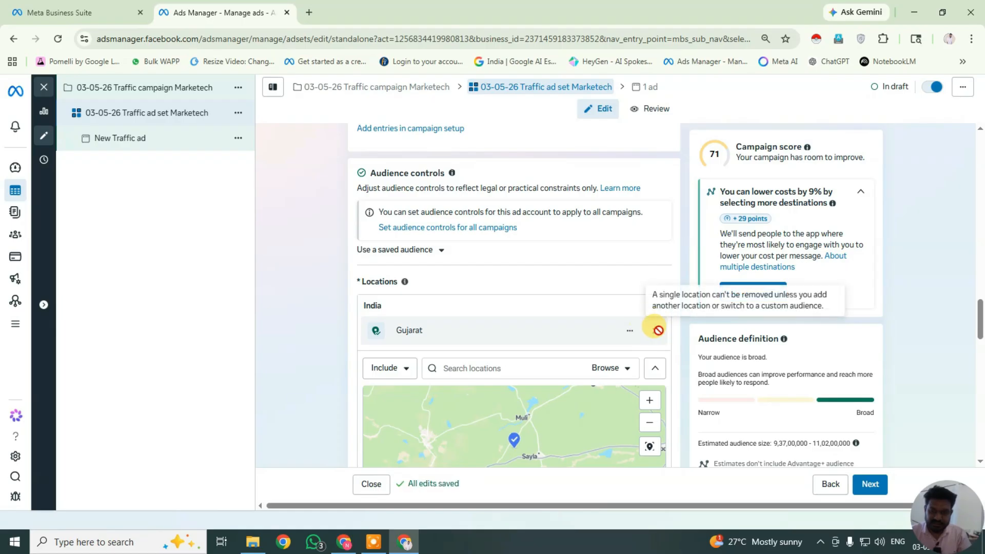
- Search 'in' and switch the location back to all of India
click(476, 370)
text(india)
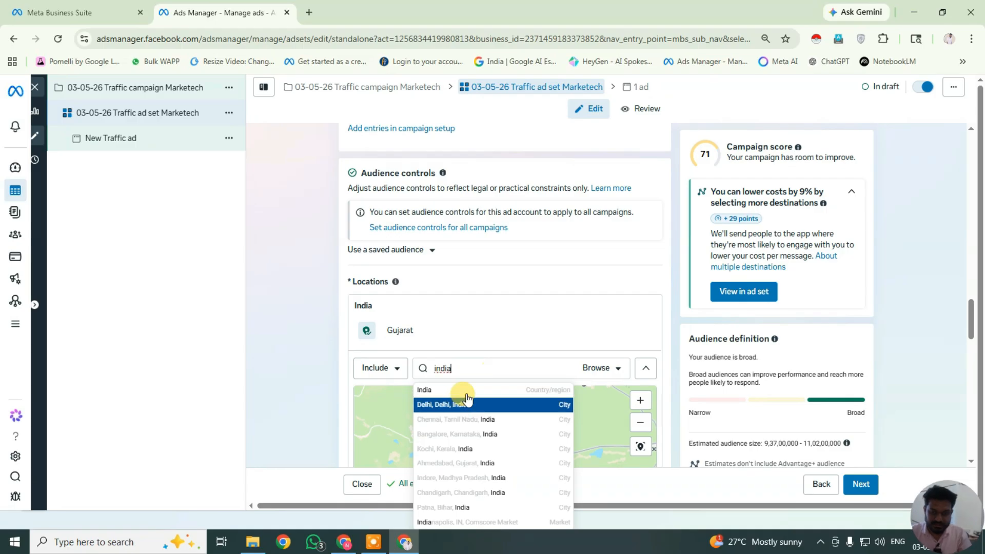
click(471, 390)
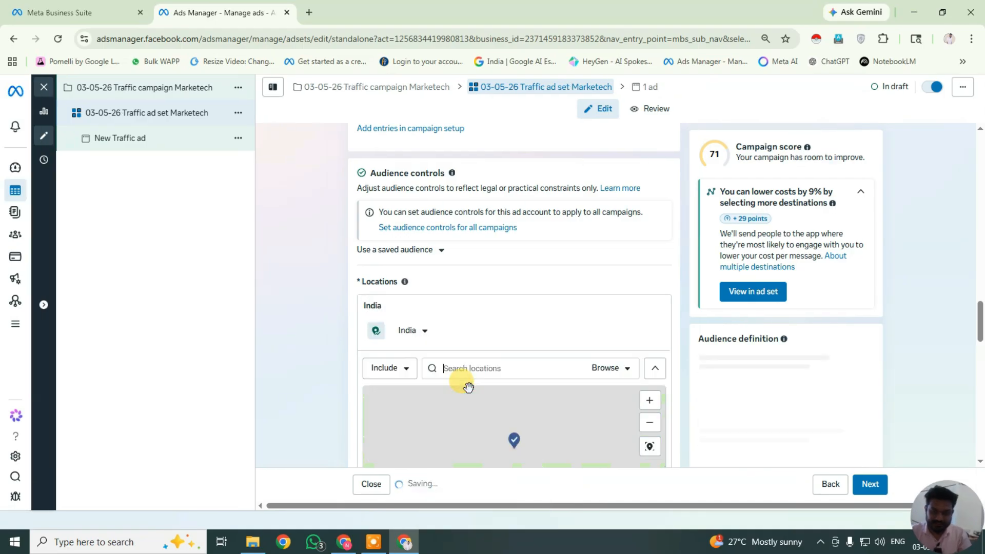
scroll(319, 346, down, 10)
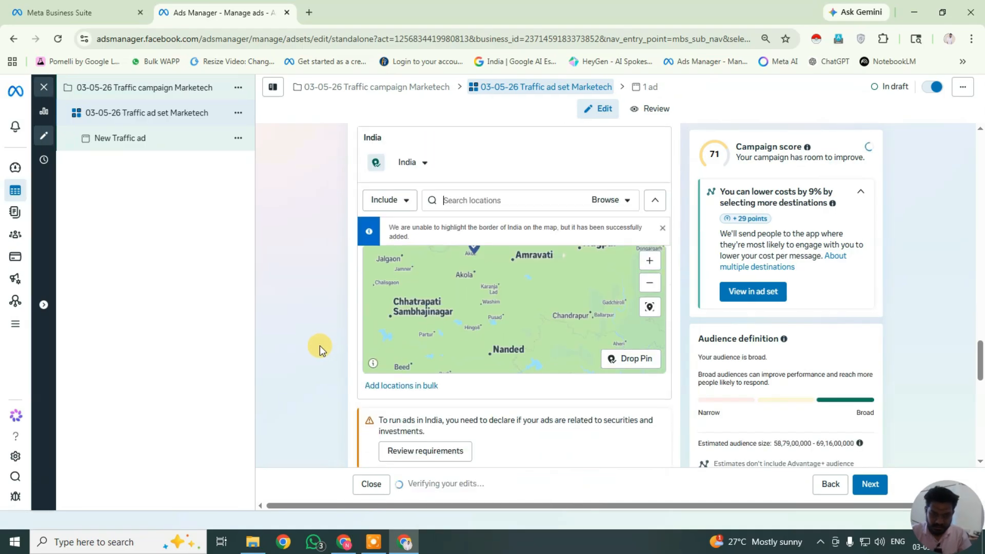
scroll(433, 387, down, 2)
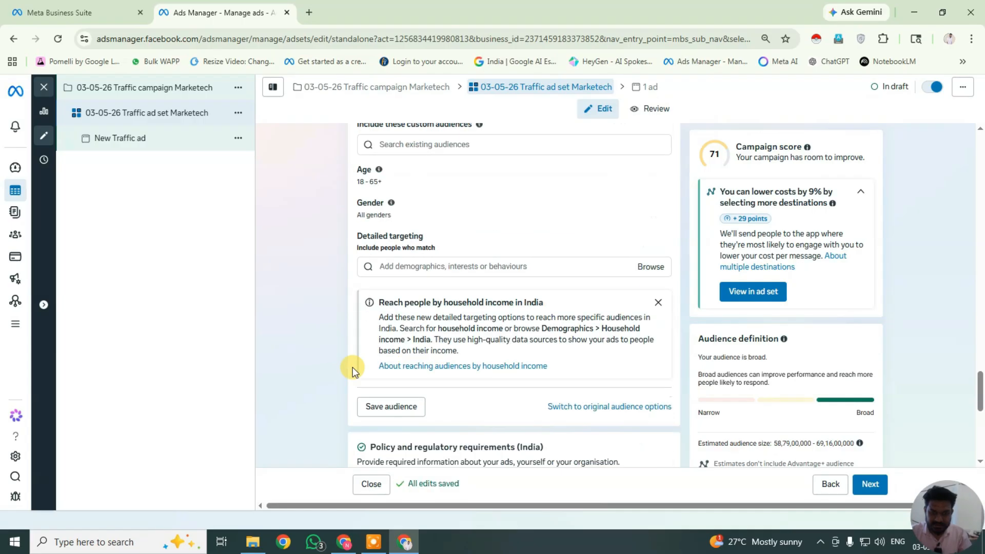
- Start a Detailed targeting search for Business interests, beginning with 'B'
click(411, 267)
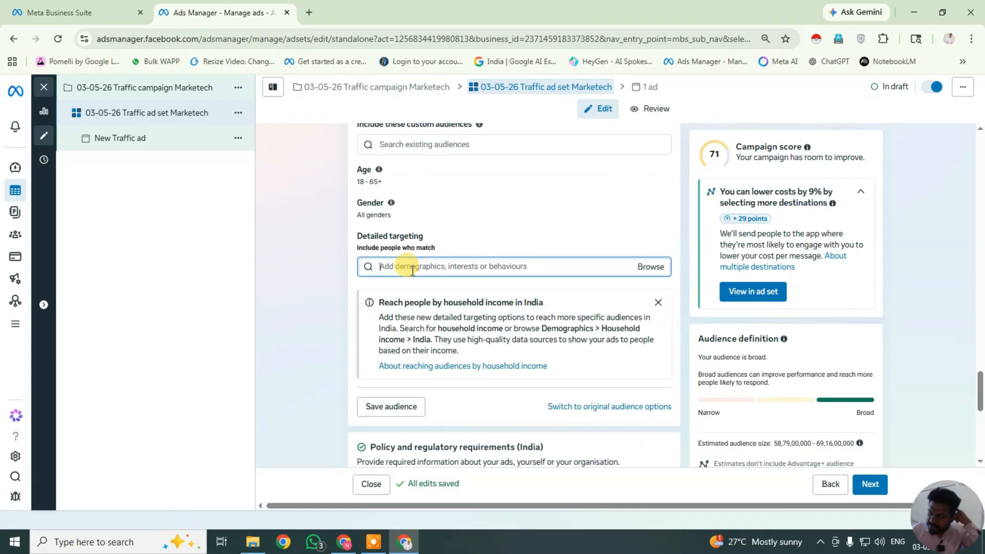
text(Busine)
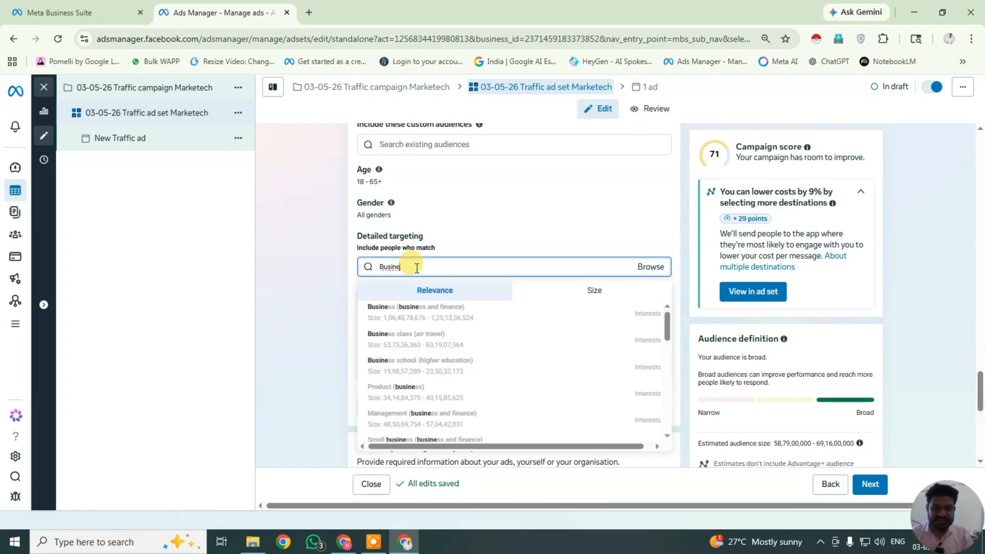
- Add the Business (business and finance) interest, then search 'page owner'
text(ss)
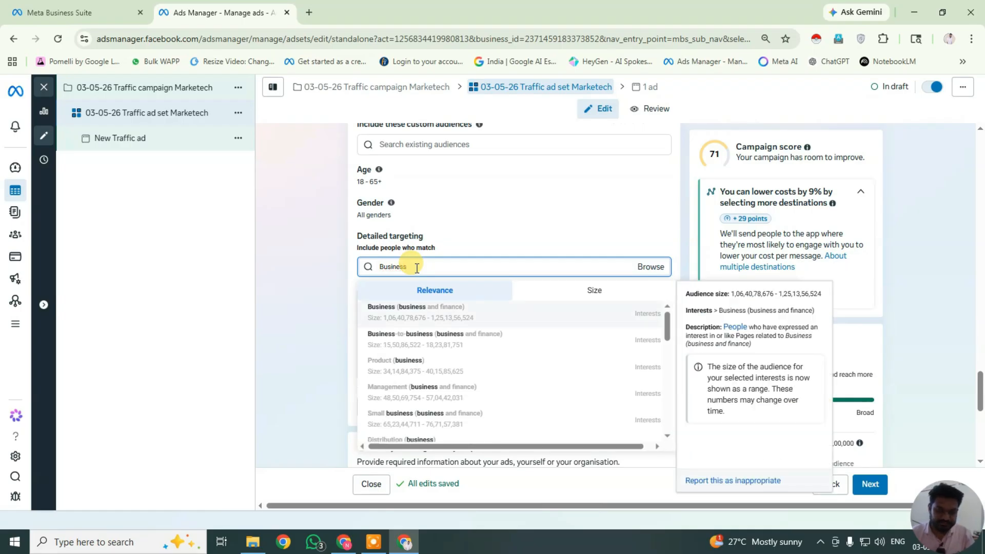
click(428, 311)
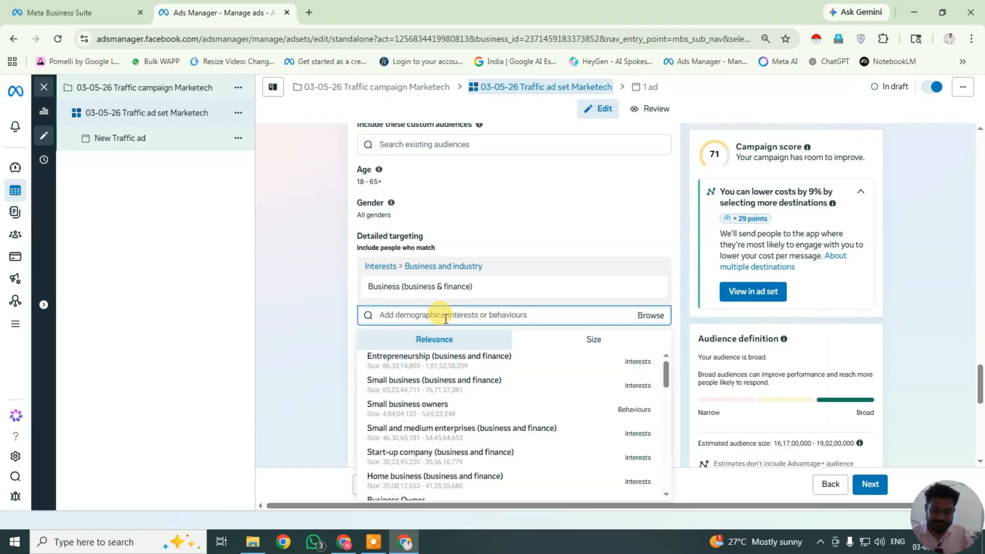
text(page)
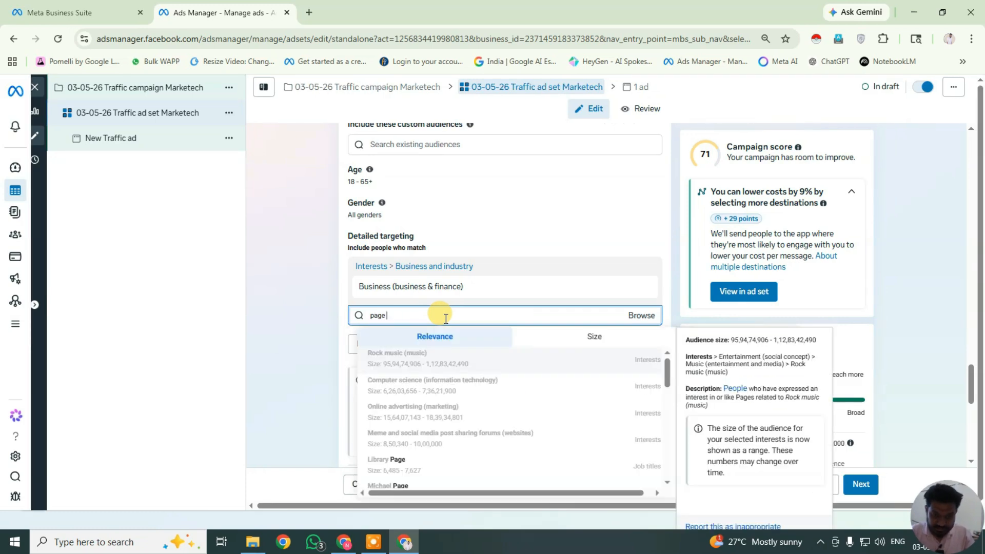
text(owner)
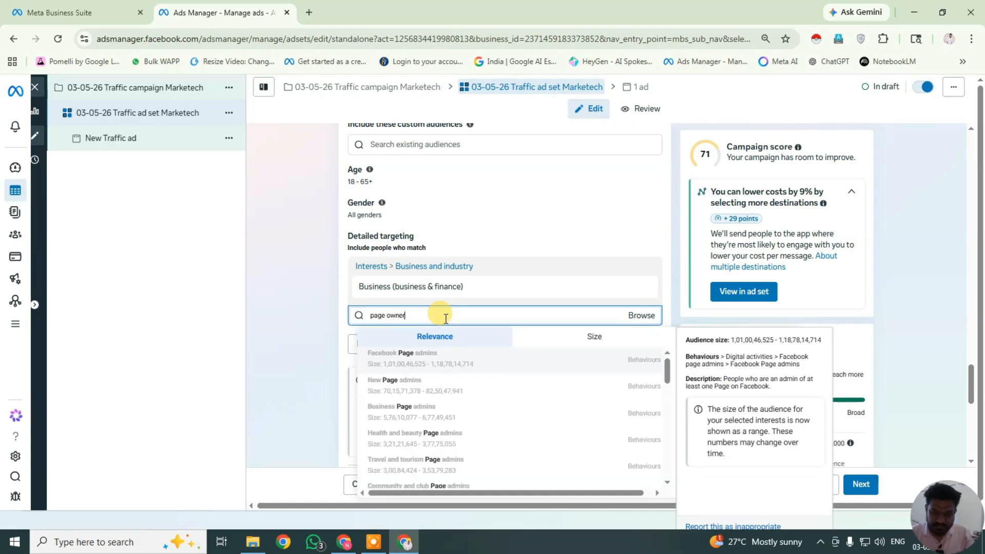
scroll(426, 389, down, 3)
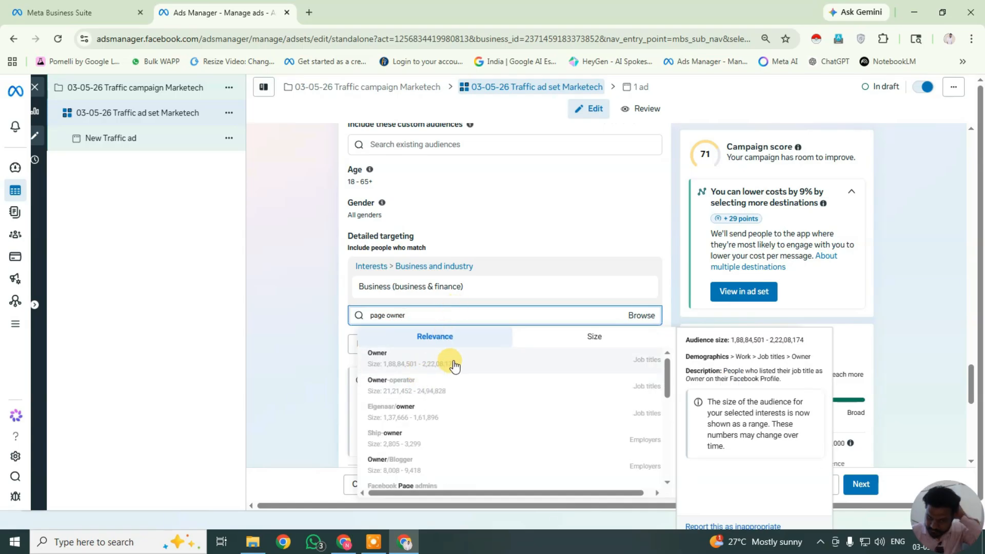
scroll(459, 380, down, 1)
scroll(460, 380, up, 4)
scroll(460, 380, down, 3)
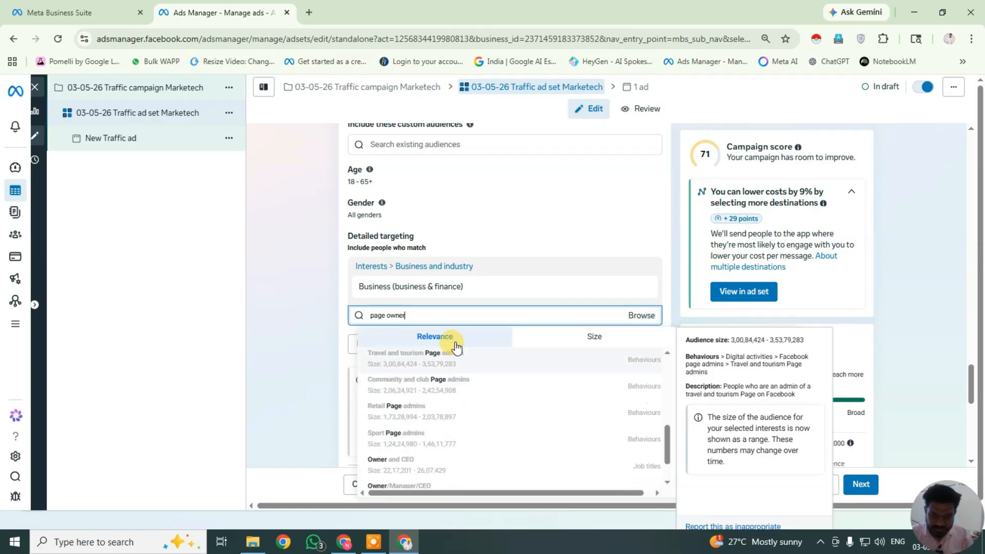
- Change the search to 'page admin' and review the Page admin suggestions
key(BackSpace)
key(BackSpace)
key(BackSpace)
key(BackSpace)
key(BackSpace)
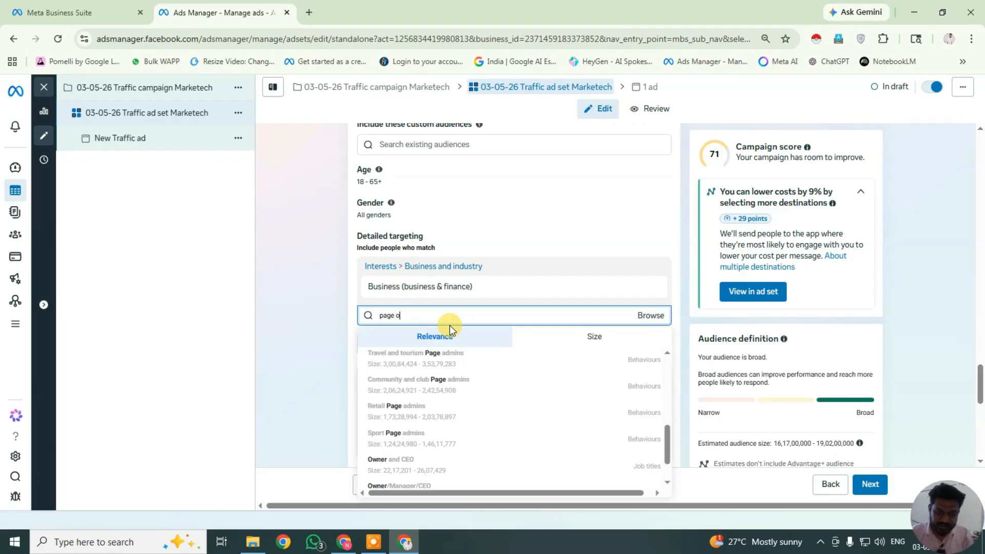
text(admin)
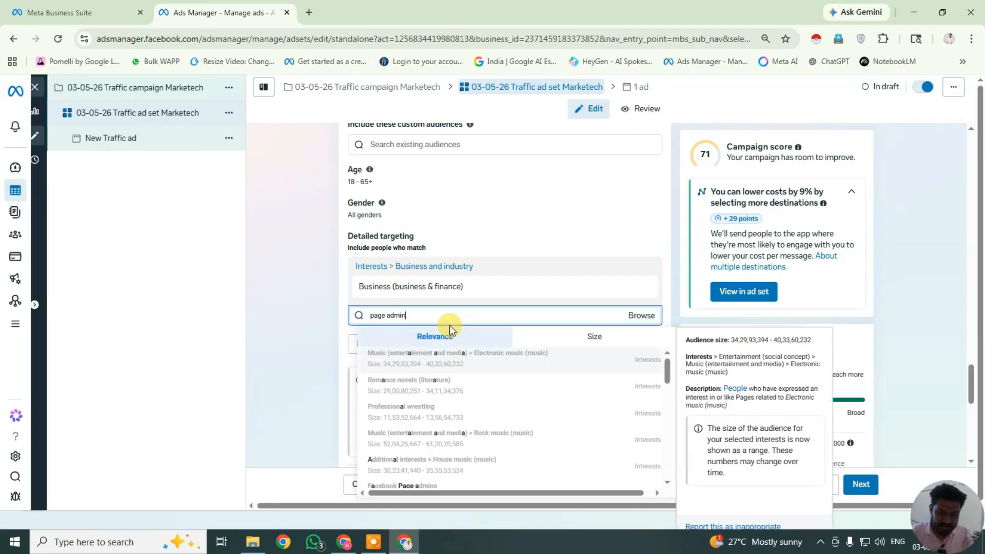
scroll(451, 401, down, 1)
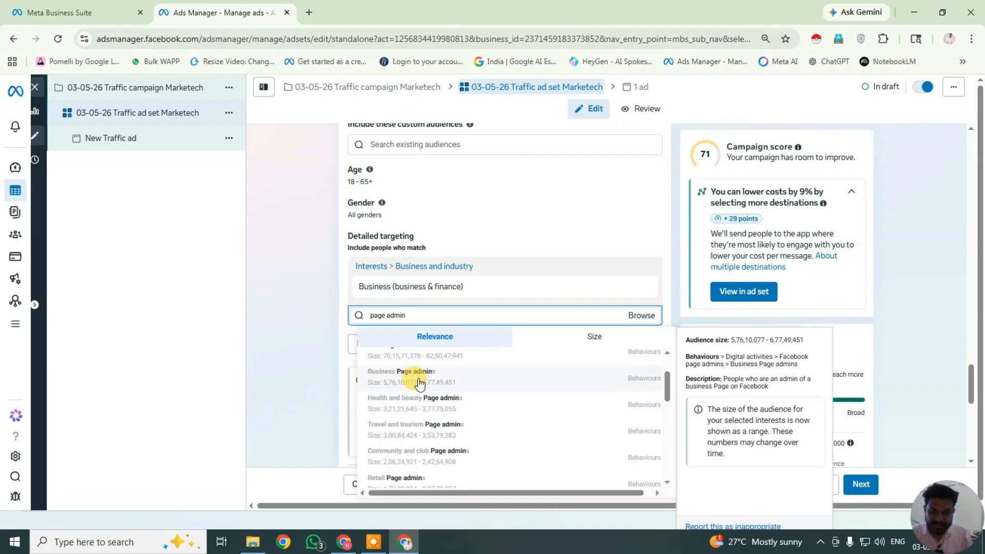
scroll(419, 451, down, 1)
scroll(426, 405, up, 1)
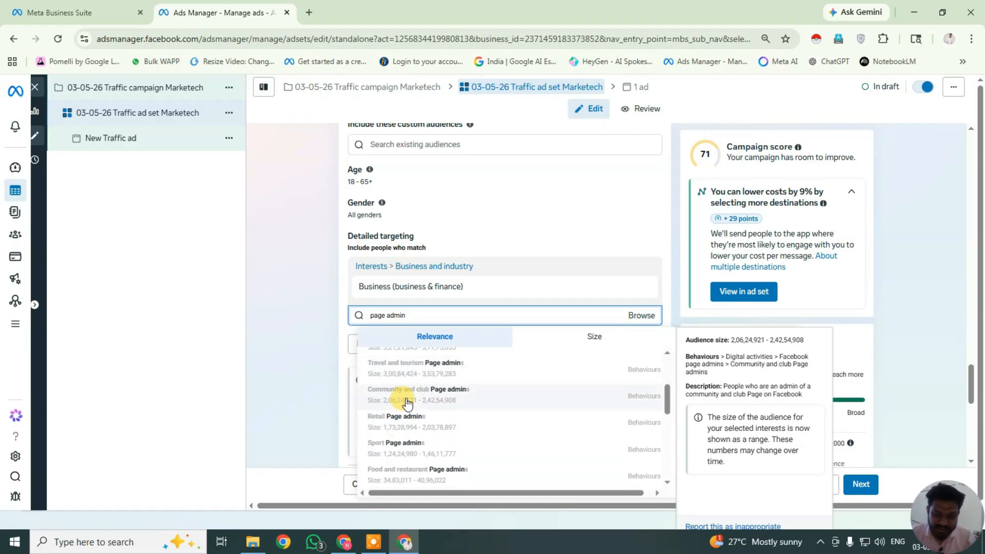
- Add the Facebook Page admins behaviour from the suggestion list
scroll(400, 414, down, 1)
scroll(404, 407, down, 1)
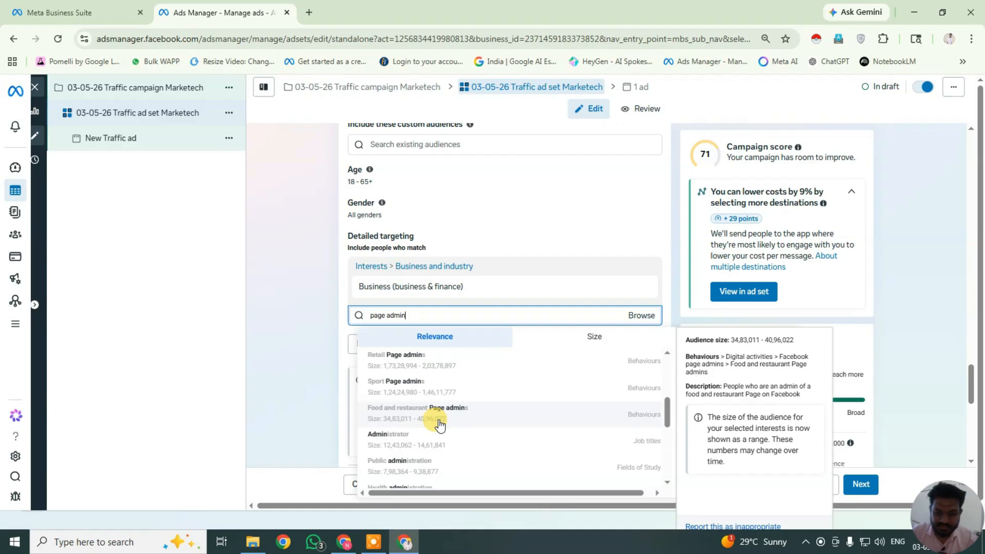
scroll(440, 424, up, 5)
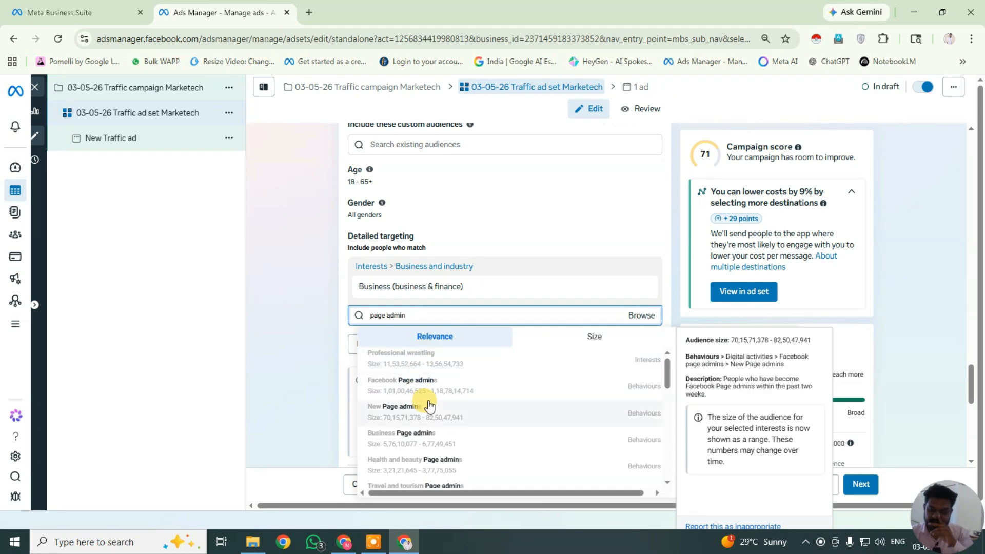
click(440, 382)
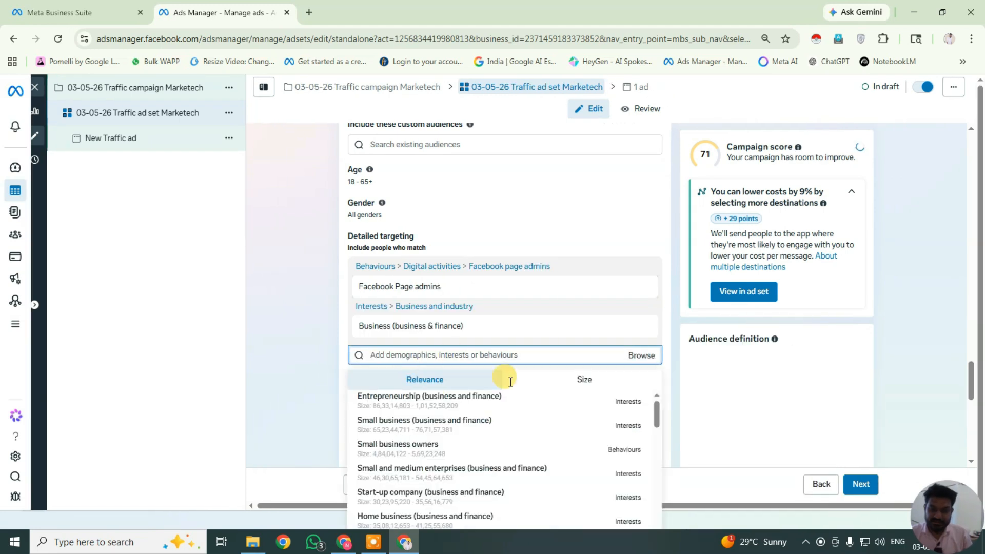
- Search 'business' and add Business-to-business, Entrepreneurship and Business Page admins
click(476, 359)
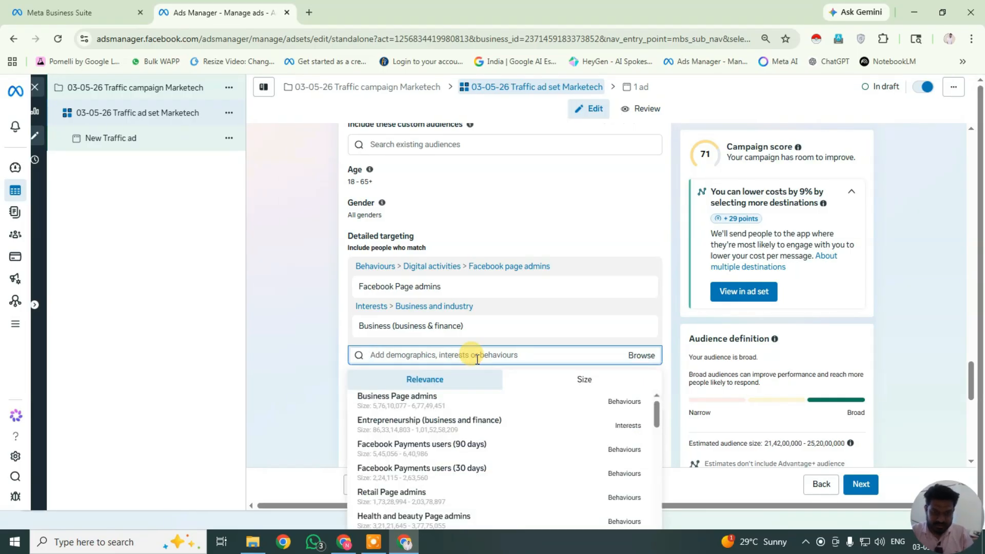
text(business)
key(ctrl+a)
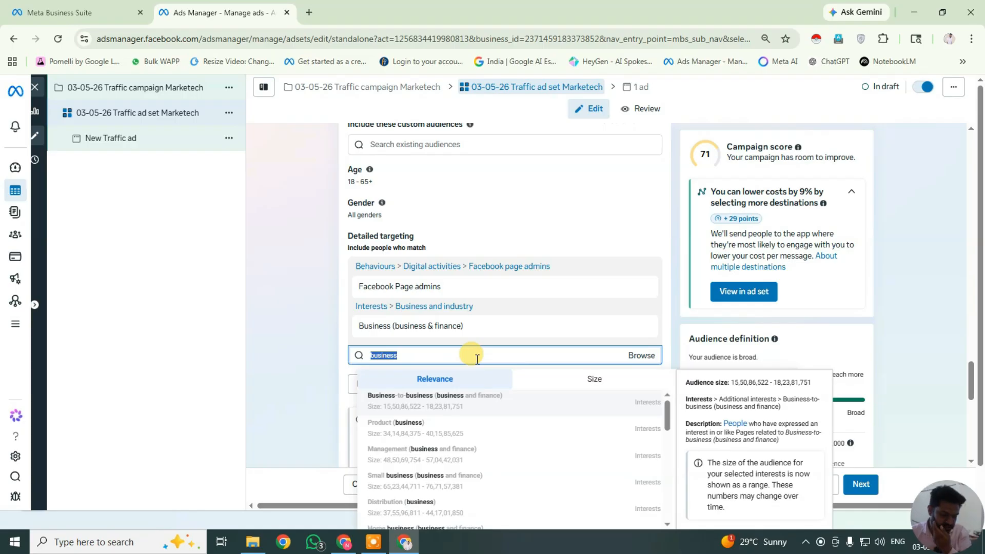
click(460, 402)
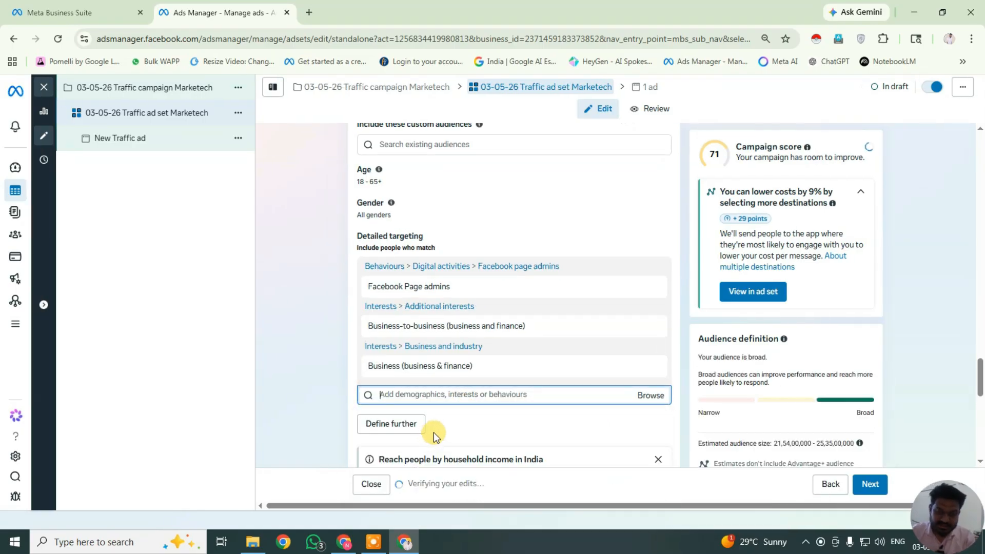
scroll(450, 395, down, 1)
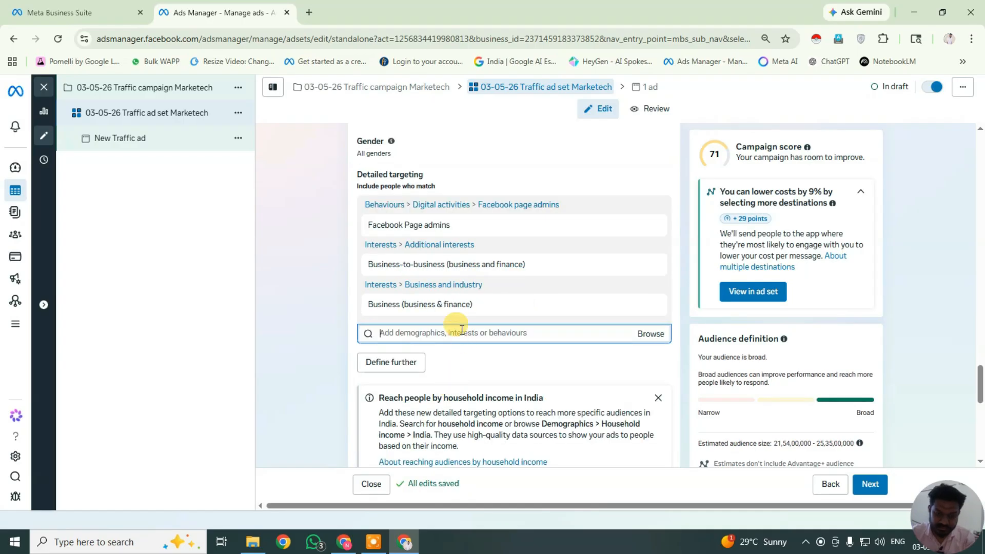
click(447, 333)
click(424, 397)
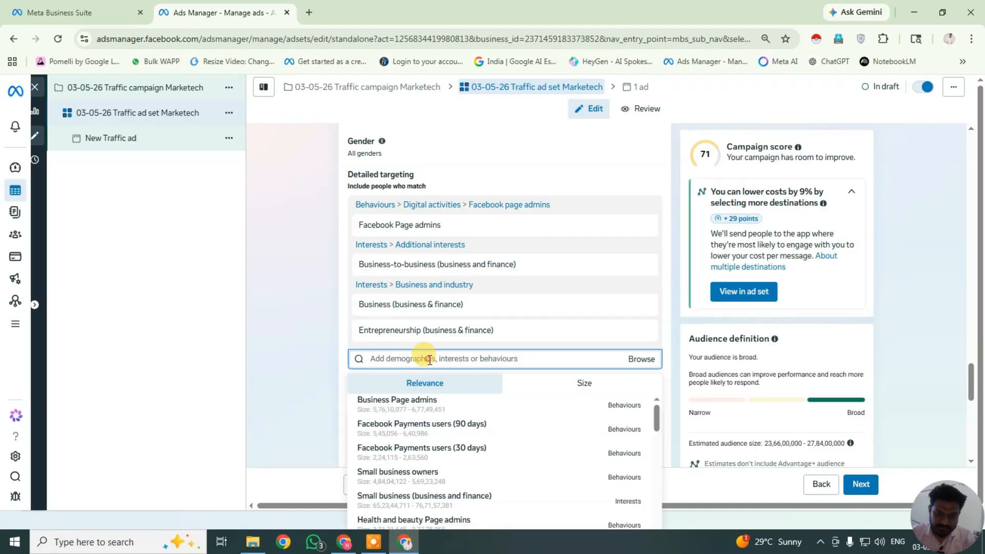
click(424, 357)
click(405, 408)
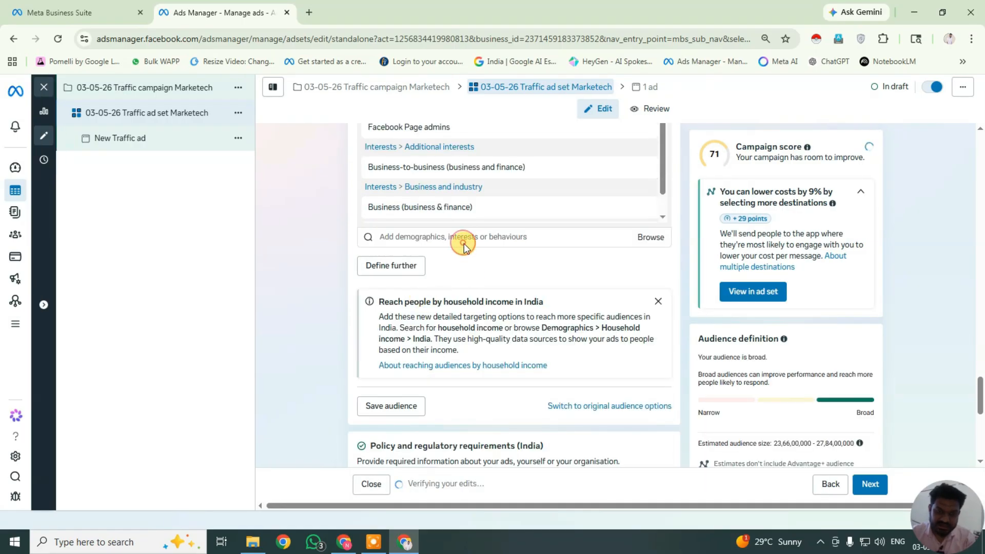
- Add Retail, Health and beauty, Food and restaurant, and Travel and tourism Page admins
click(461, 241)
mouse_move(419, 294)
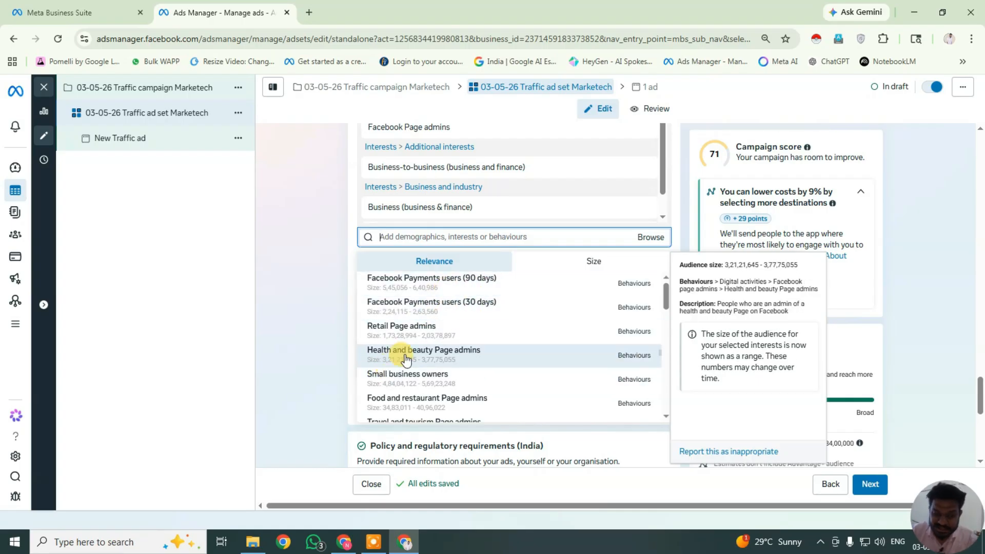
click(410, 333)
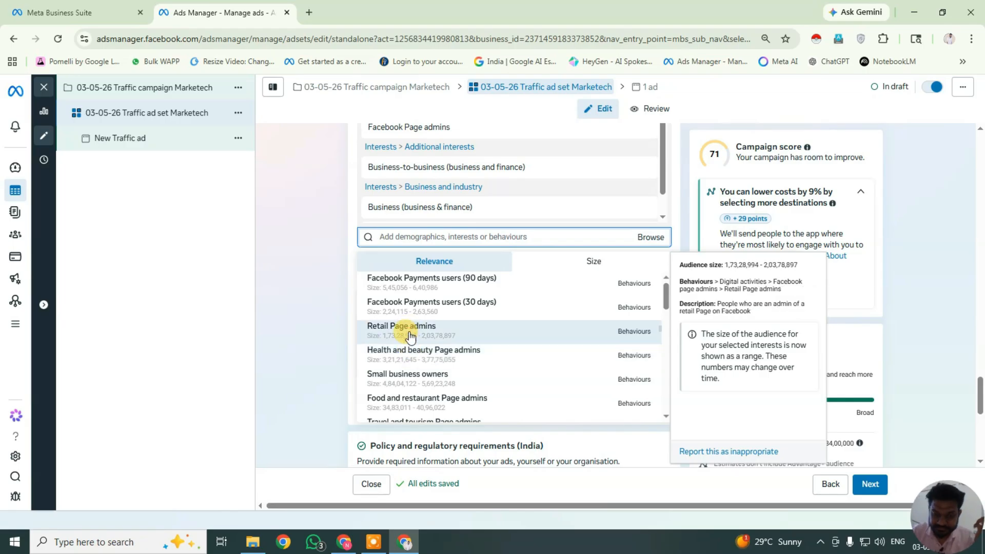
click(418, 236)
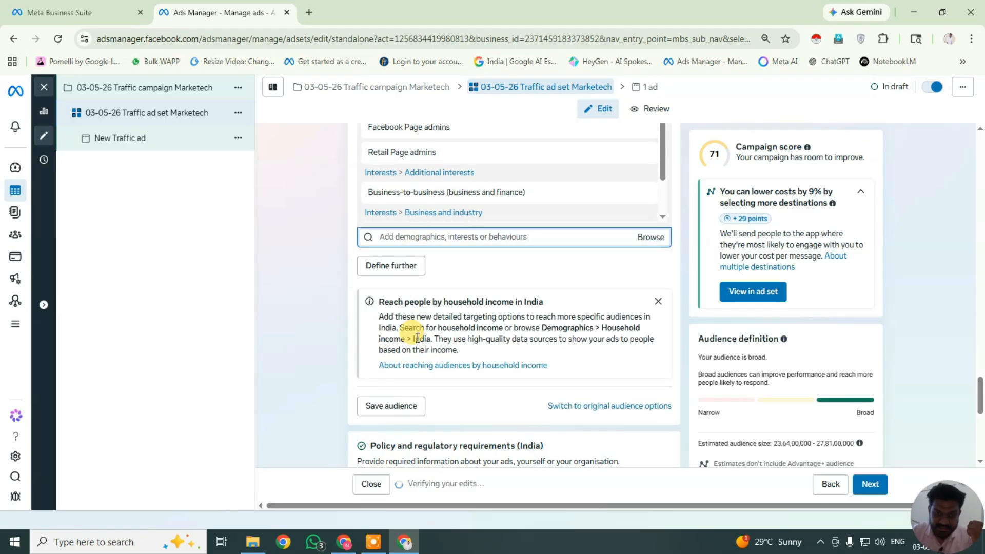
click(414, 237)
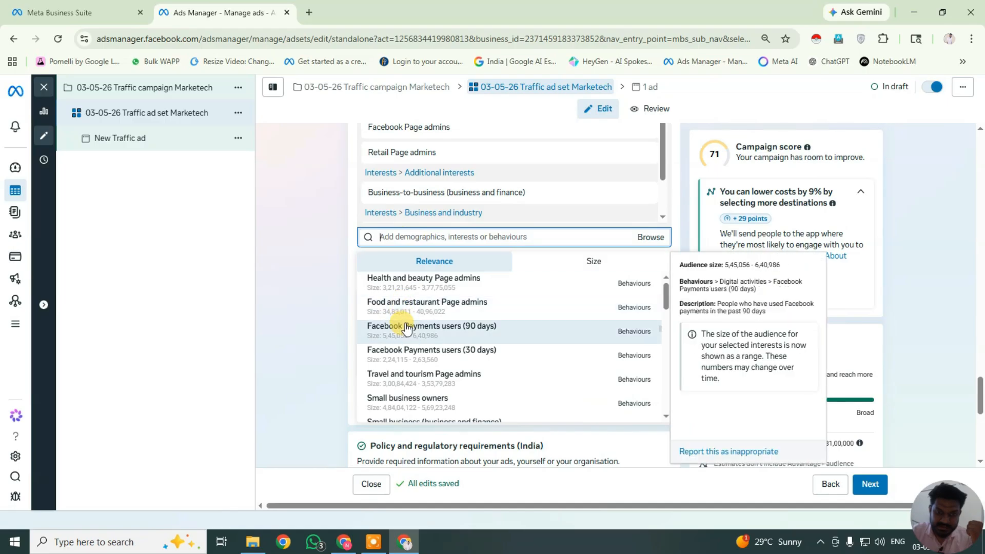
click(416, 285)
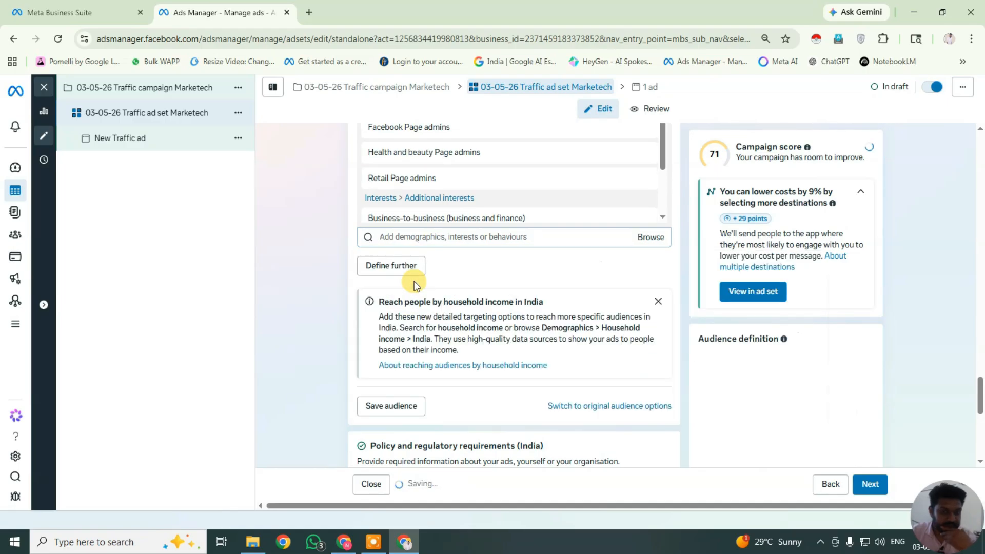
click(414, 236)
click(408, 287)
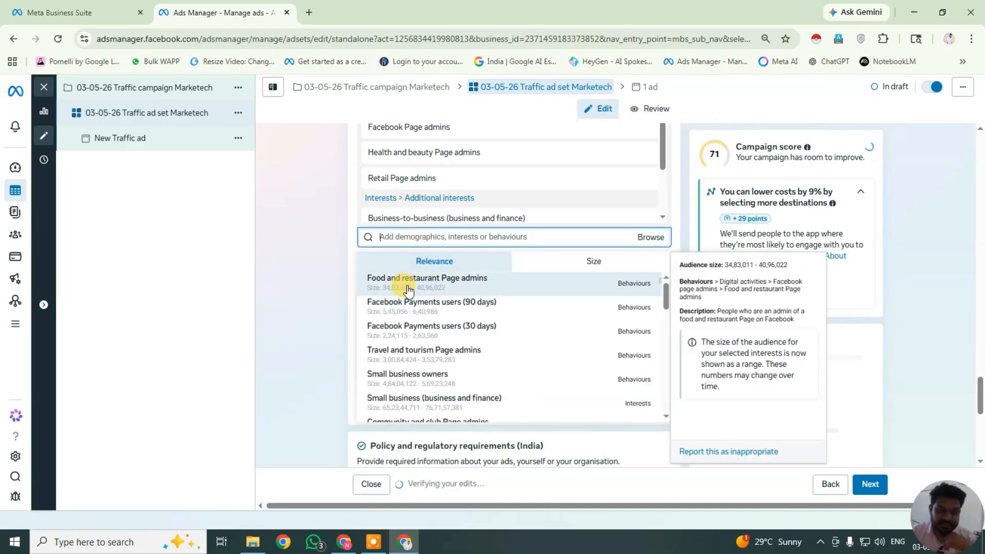
click(410, 238)
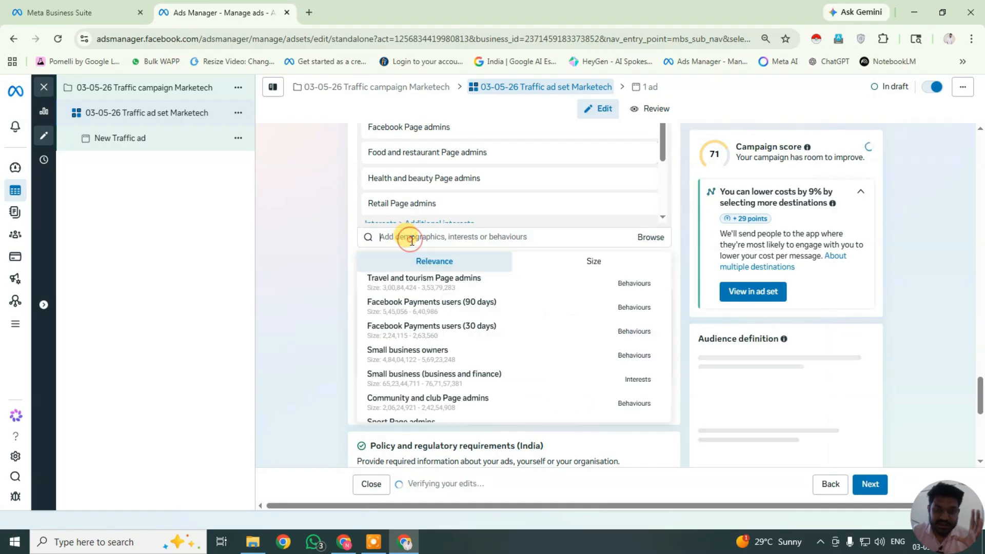
click(415, 283)
click(426, 236)
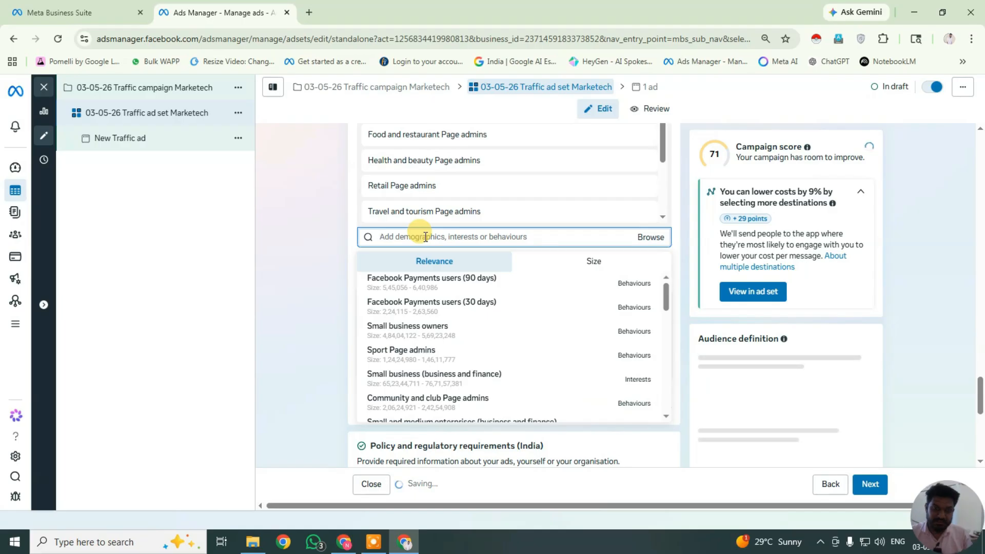
- Search 'business' and add Product (business) and Small business owners
text(busine)
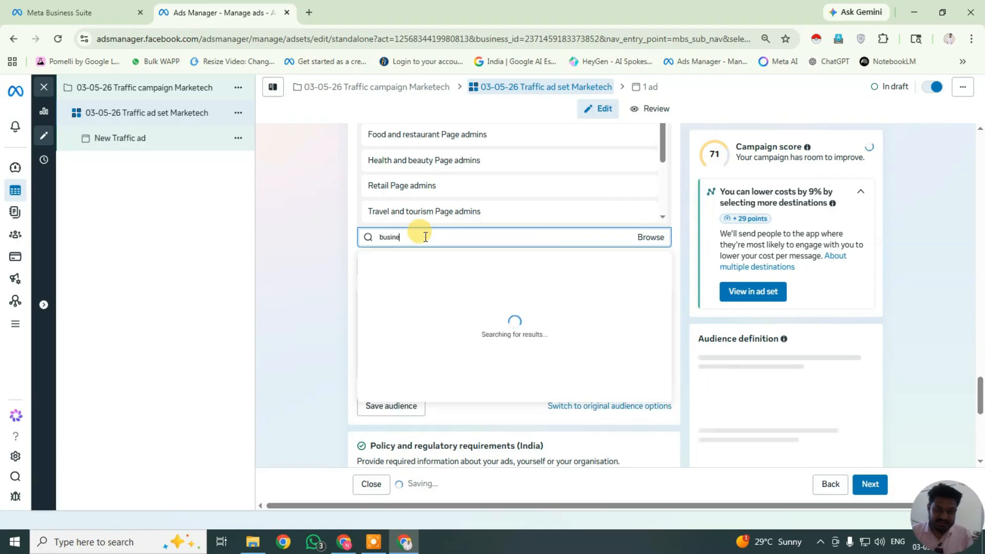
key(BackSpace)
key(BackSpace)
key(BackSpace)
text(business)
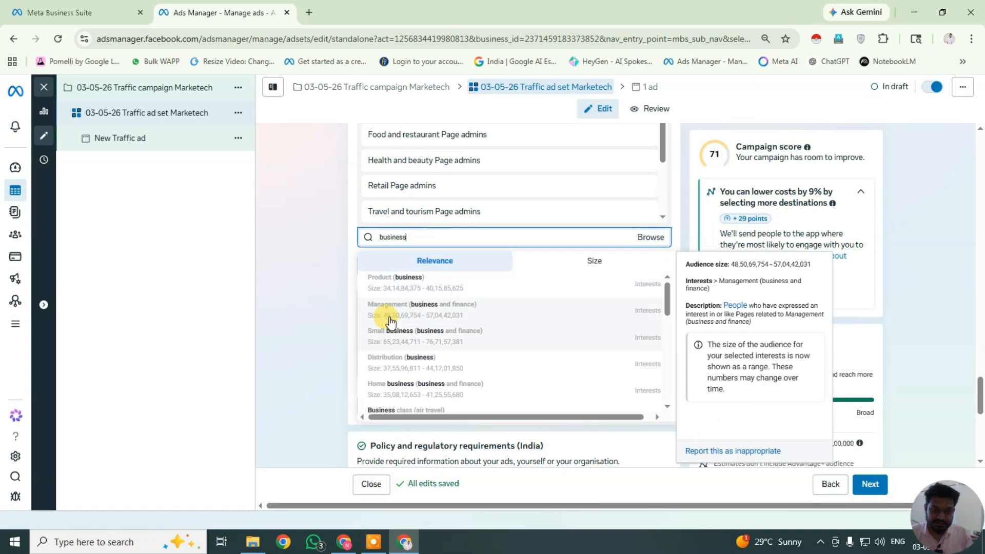
click(392, 282)
click(426, 235)
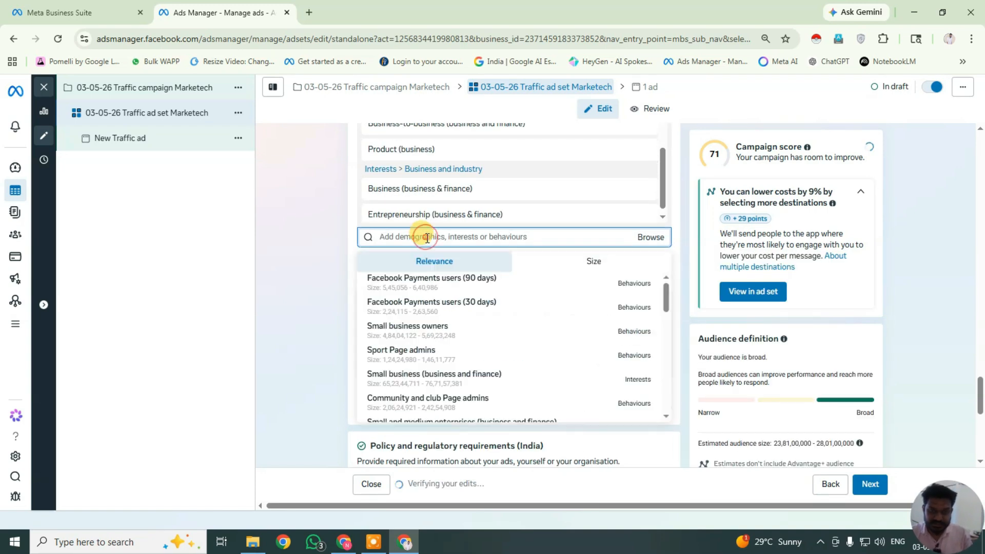
click(396, 332)
- Add Sport Page admins, Home business (business and finance) and Business Owner
scroll(424, 400, down, 5)
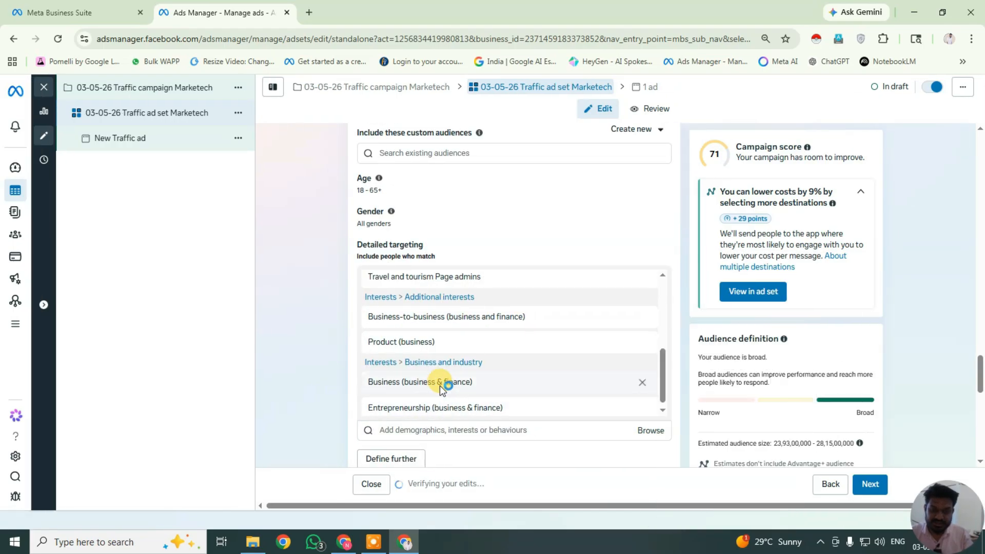
scroll(439, 386, down, 10)
scroll(439, 244, up, 2)
scroll(428, 263, up, 4)
click(414, 251)
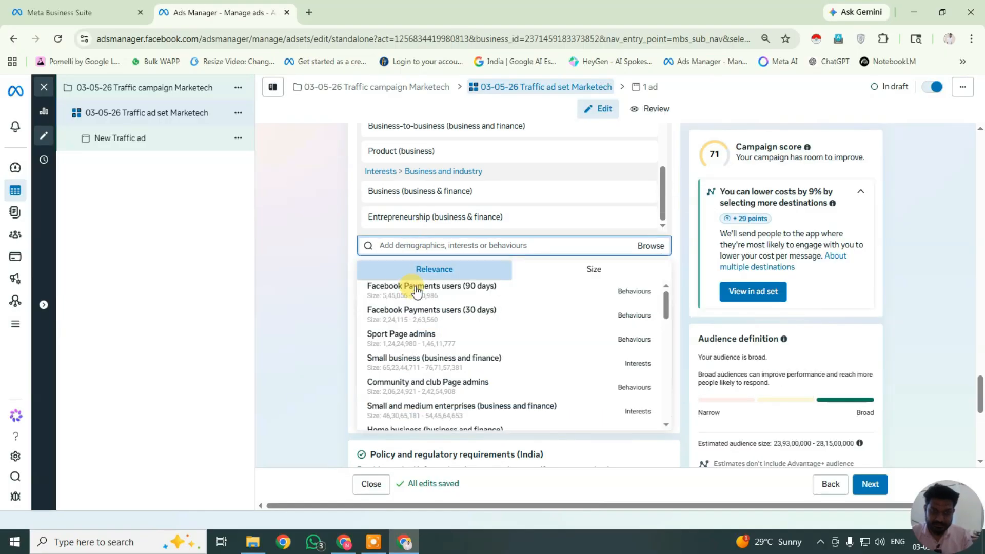
click(419, 346)
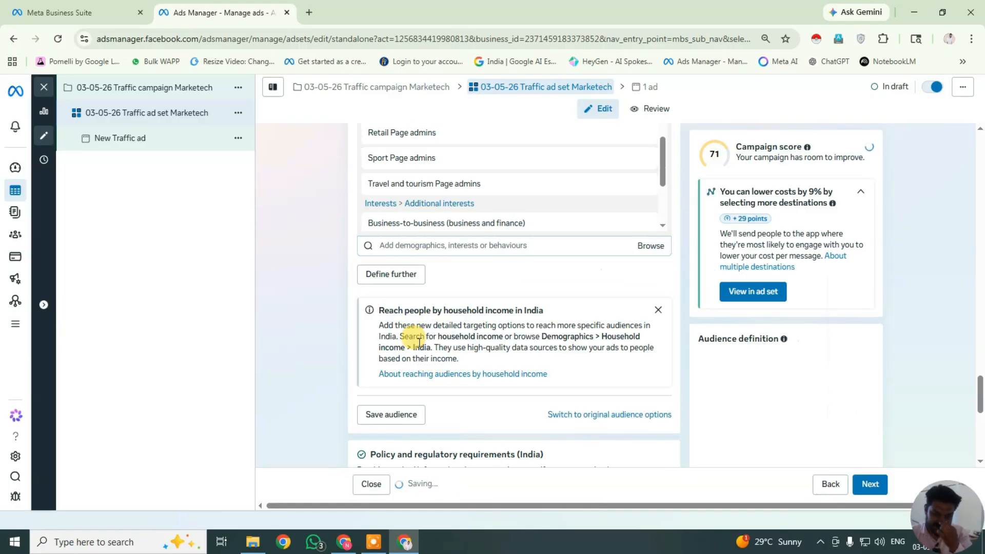
click(424, 251)
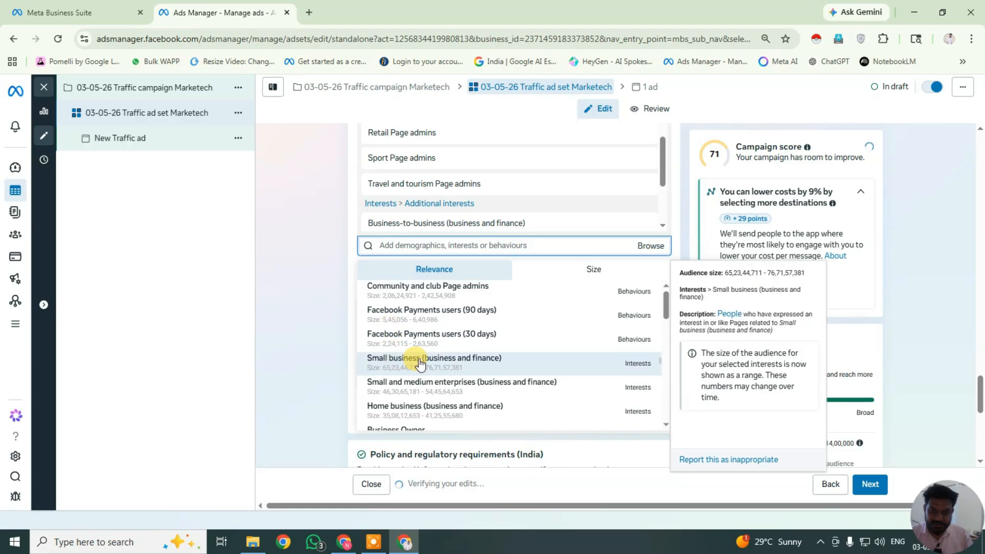
scroll(432, 387, down, 1)
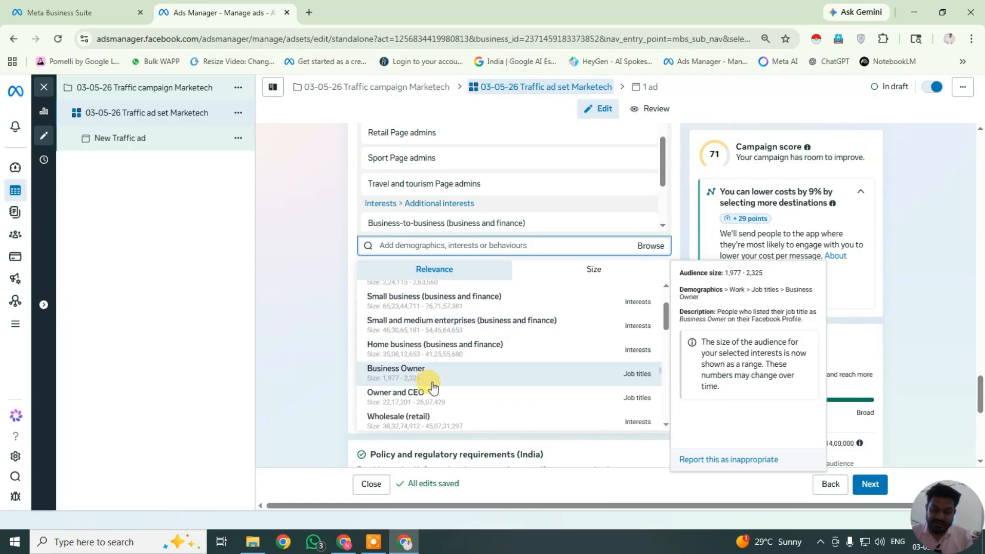
click(424, 350)
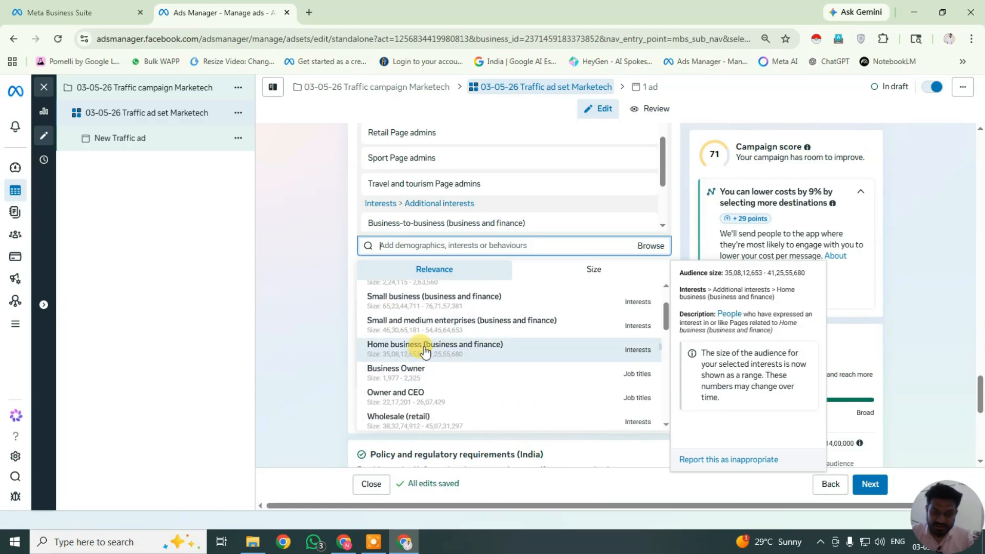
click(468, 241)
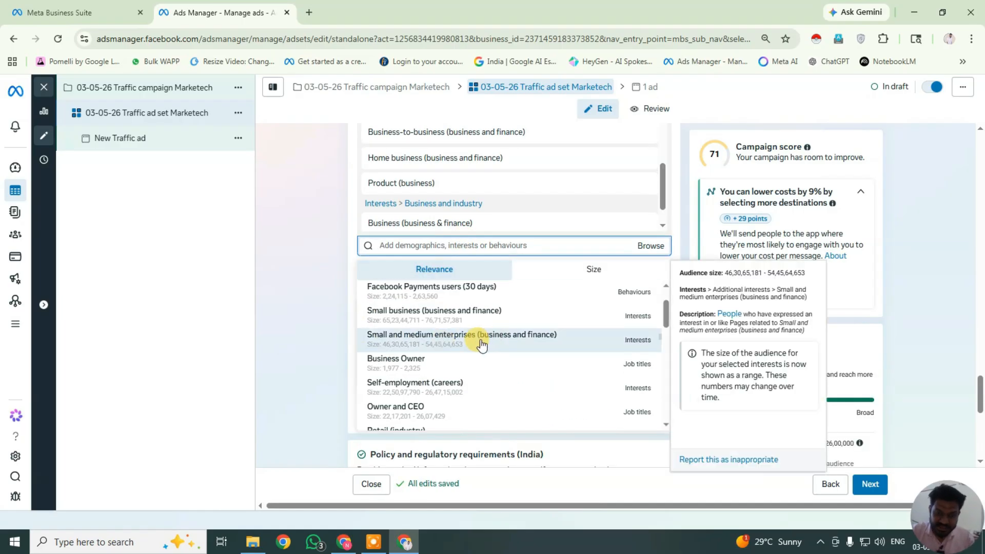
click(448, 372)
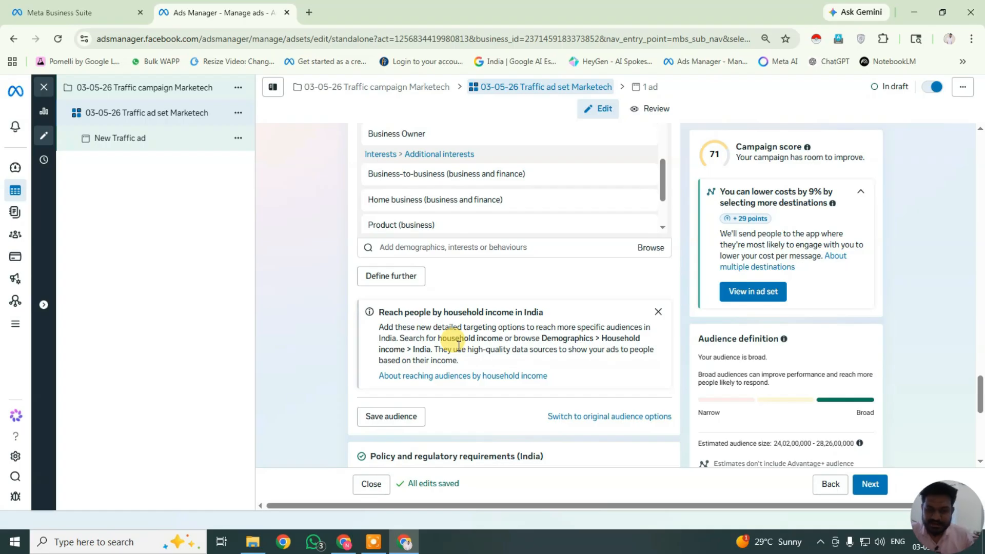
- Add Owner and CEO, Owner and Founder, Owner/Manager/CEO, Co-Founder and COO, Community and club Page admins
click(436, 248)
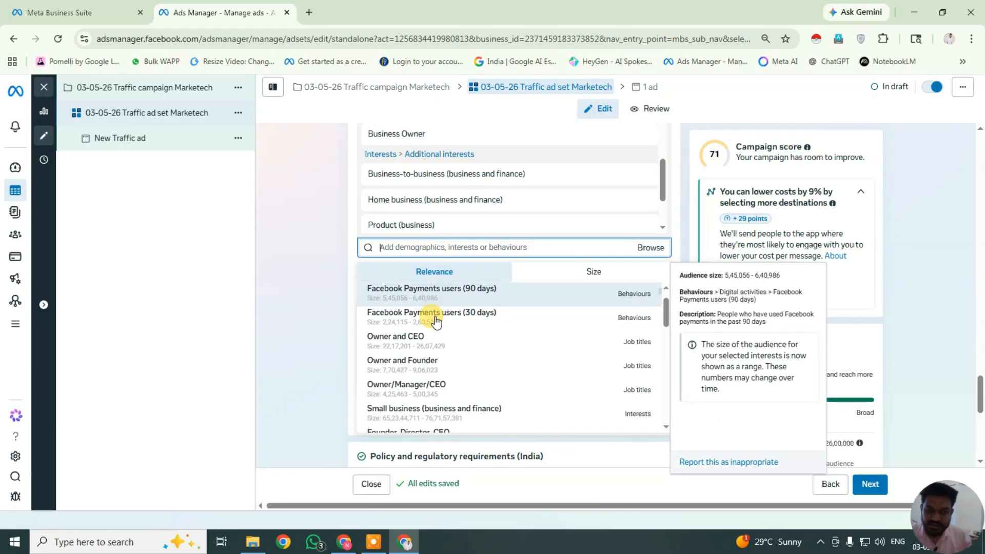
click(464, 342)
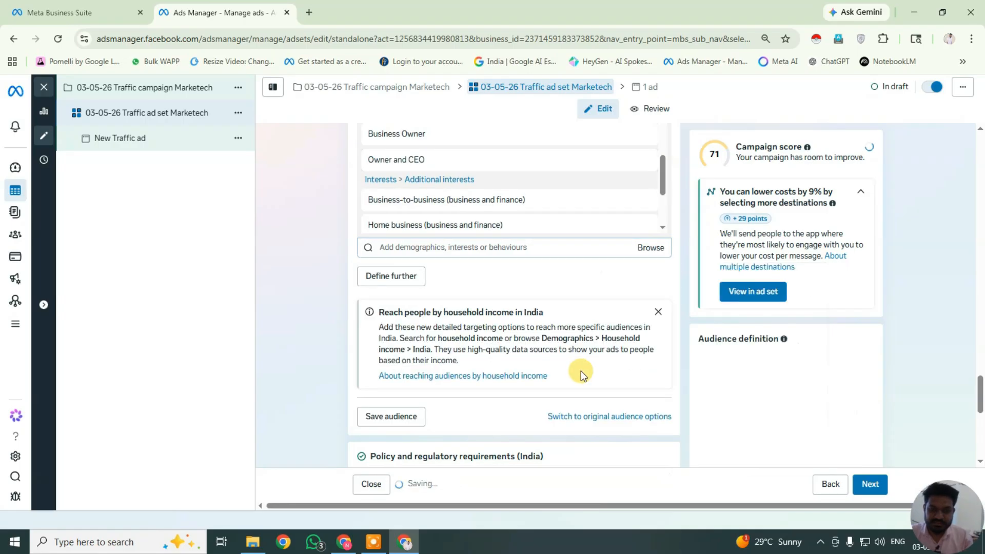
click(421, 250)
click(426, 342)
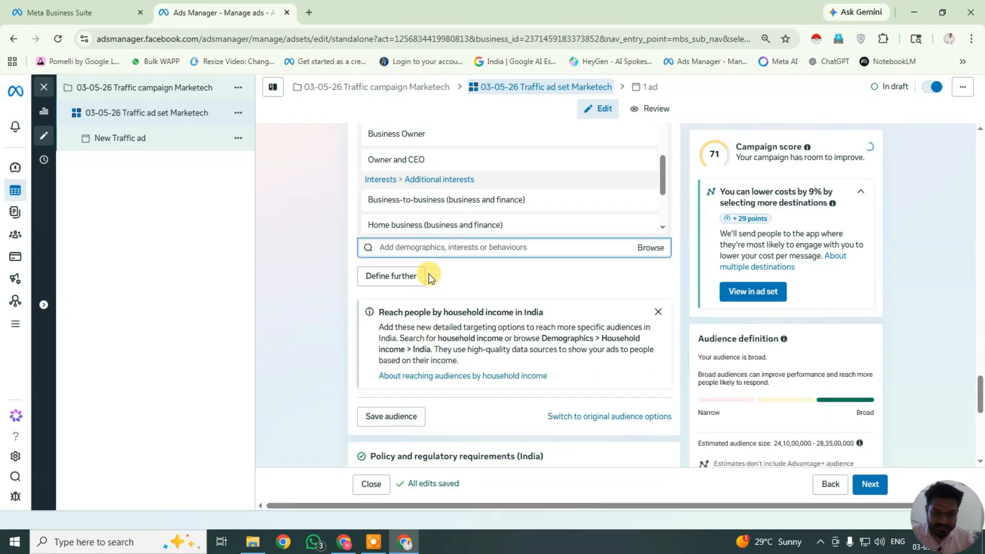
click(434, 246)
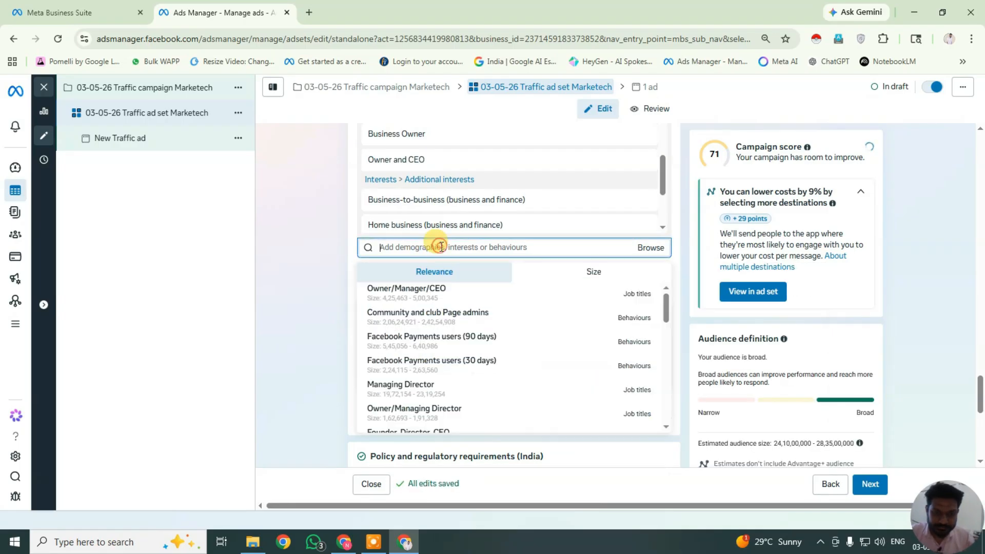
click(416, 303)
click(429, 251)
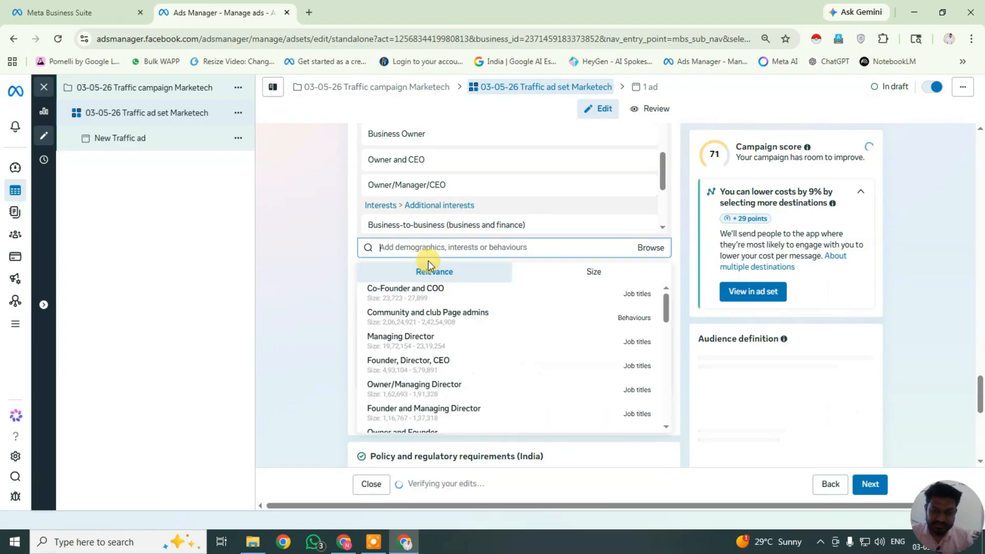
click(414, 302)
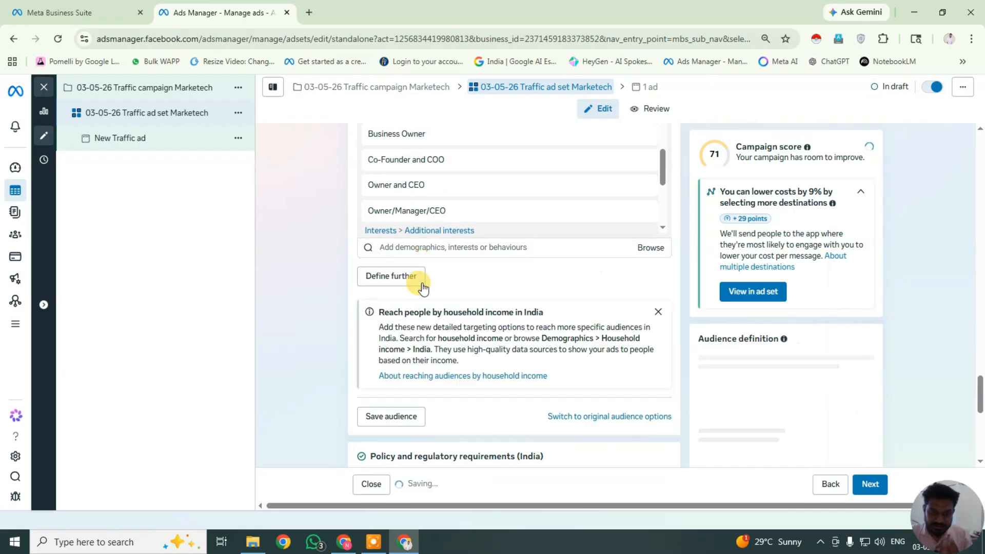
click(418, 250)
click(412, 318)
- Add Founder and Managing Director, Chairman & Managing Director, Executive director, Director general, Director (business)
click(428, 246)
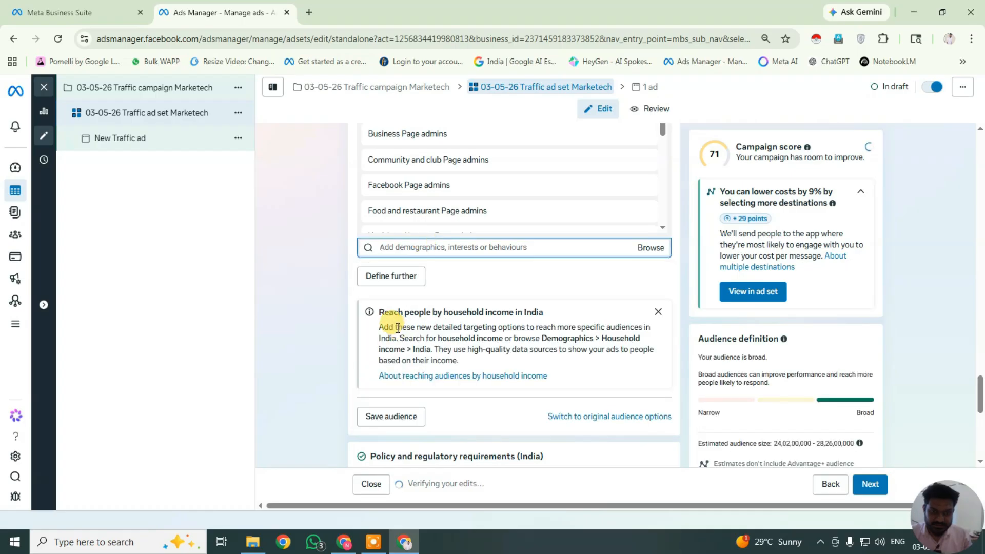
click(424, 248)
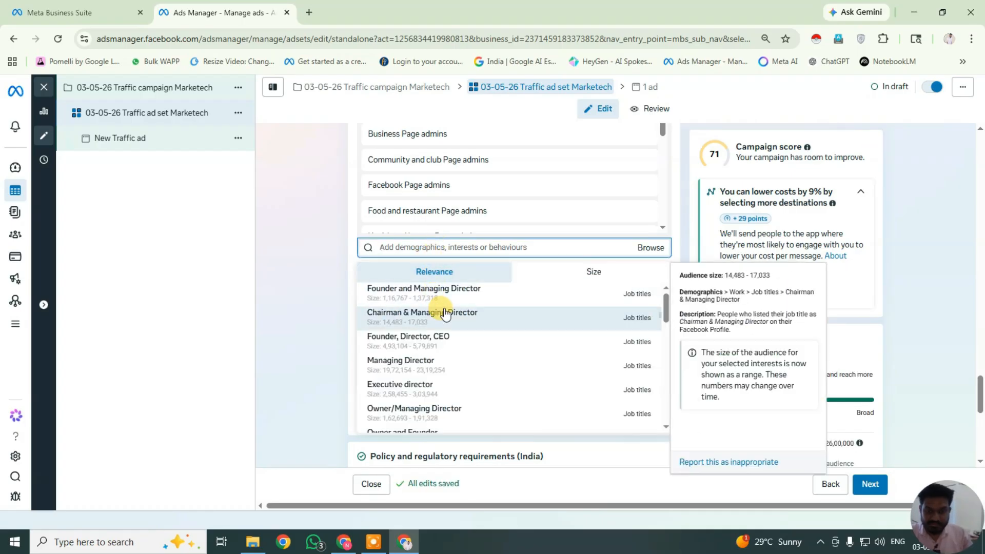
click(450, 300)
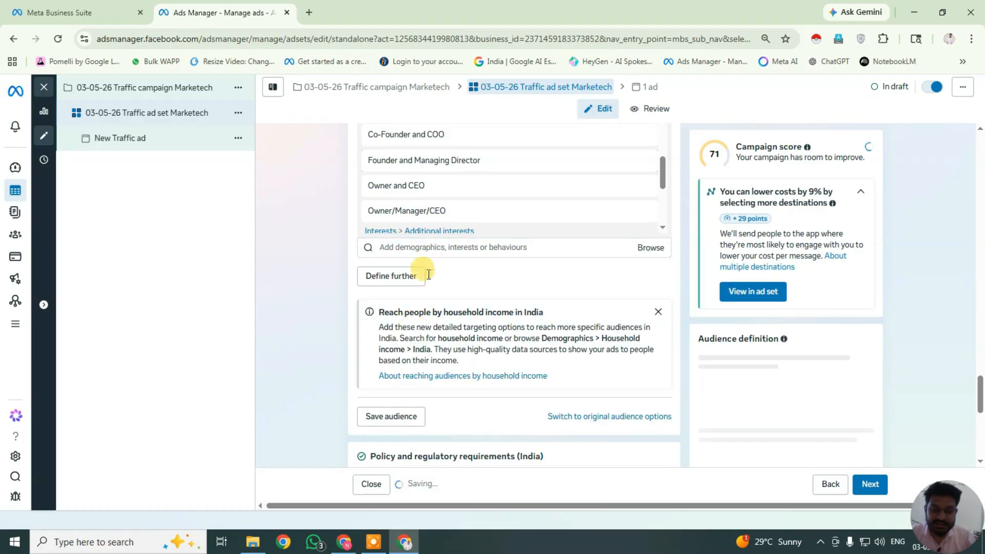
click(426, 247)
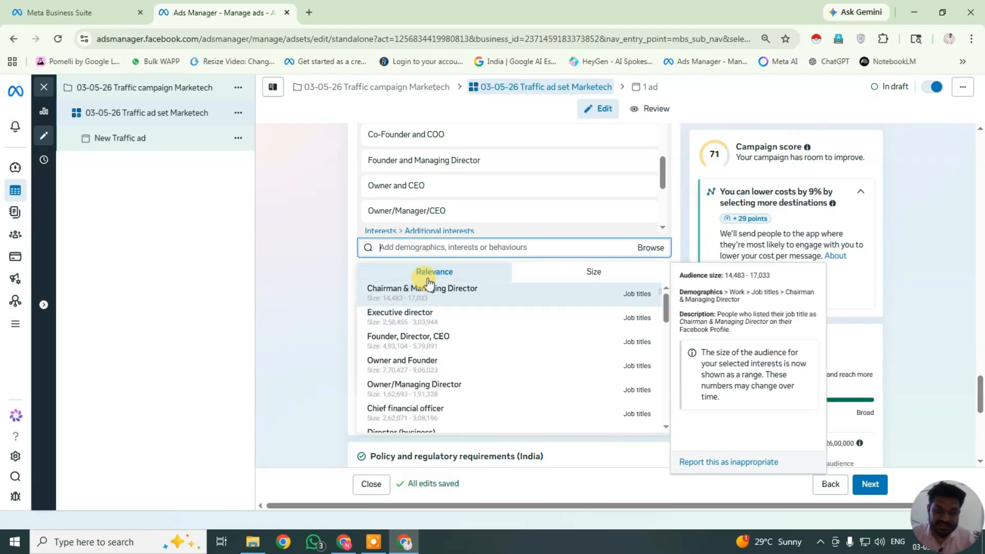
click(417, 293)
click(418, 245)
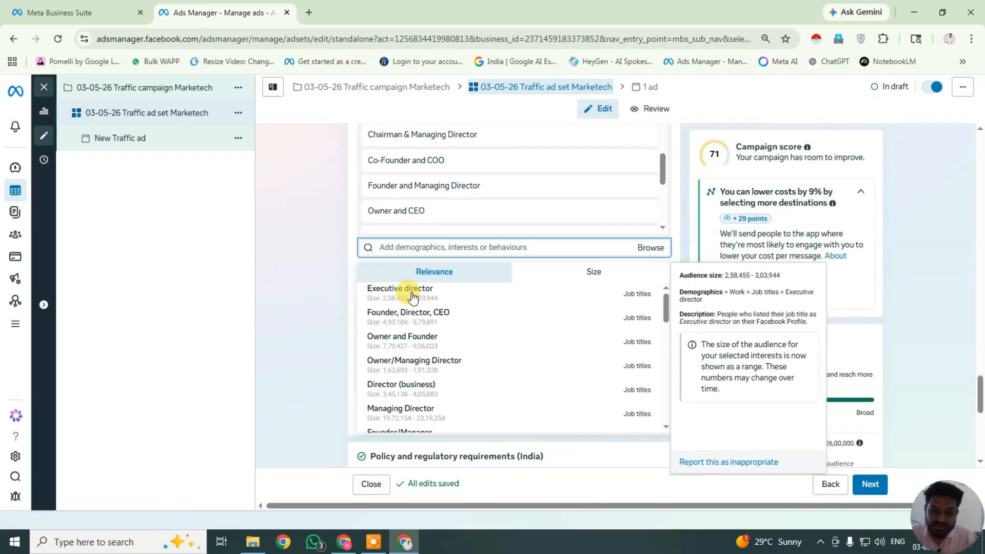
click(412, 295)
click(436, 247)
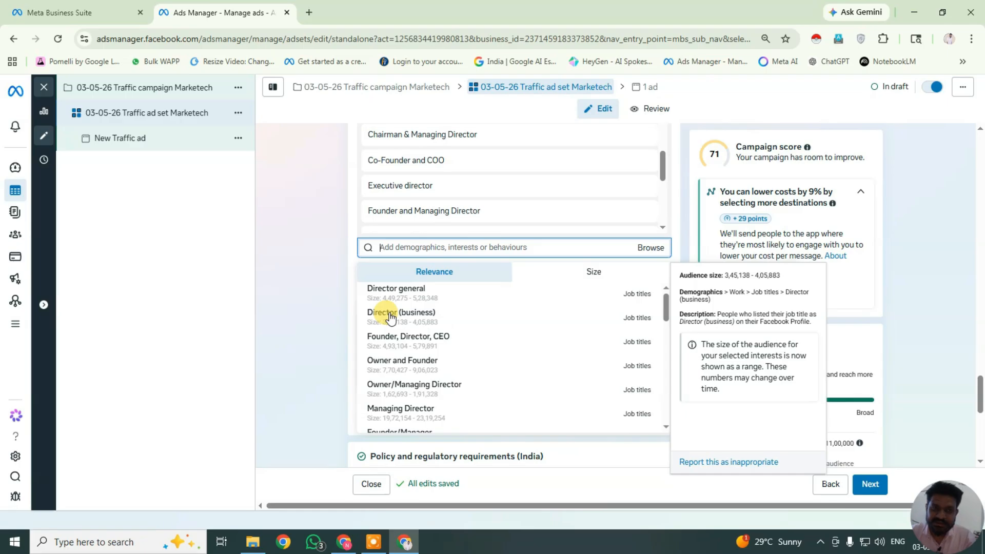
click(403, 300)
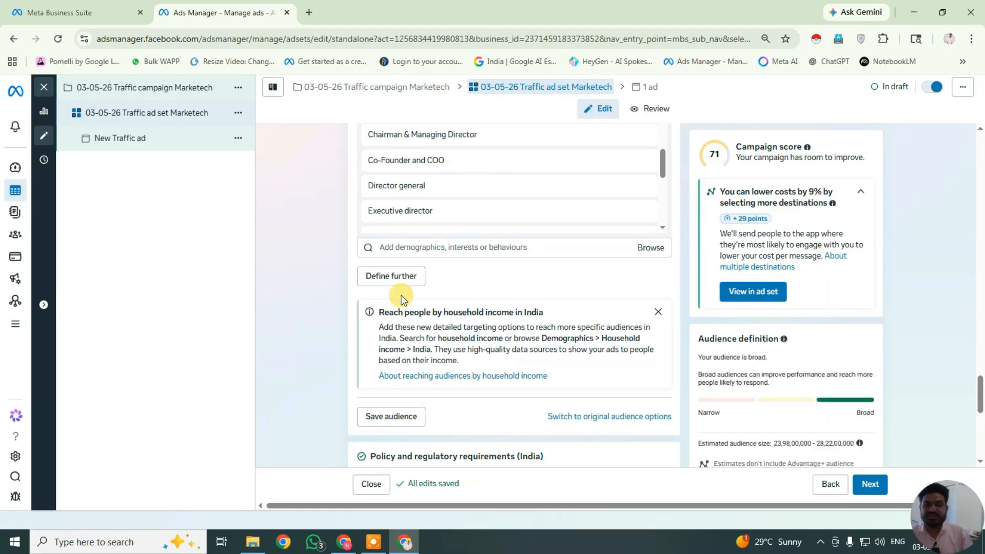
click(453, 241)
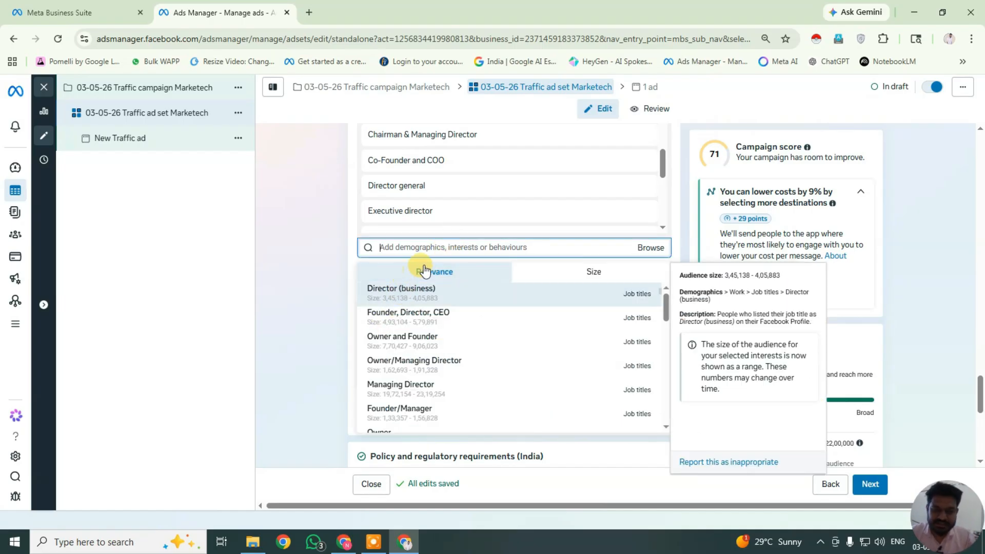
click(411, 287)
- Add Founder, Director, CEO and continue to the ad-level settings
click(430, 252)
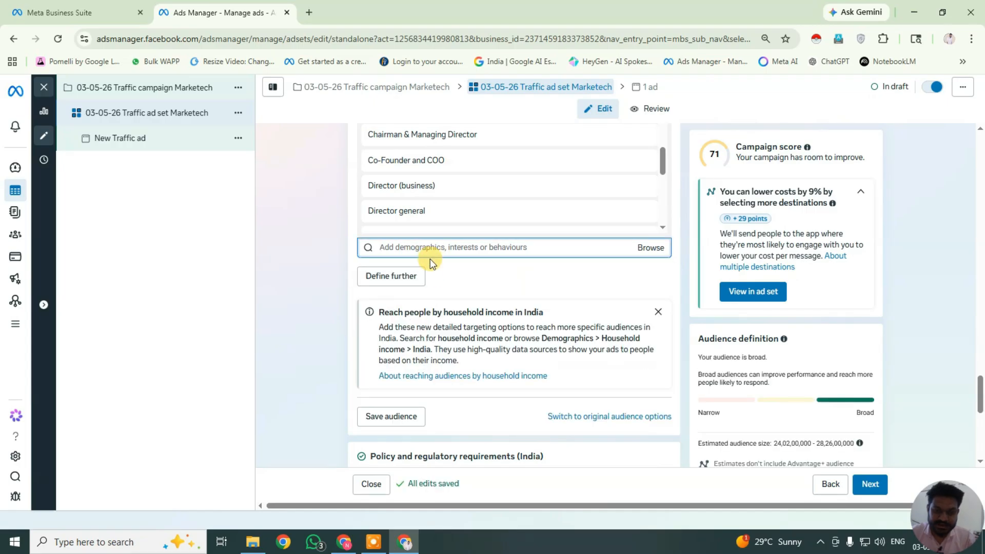
click(433, 245)
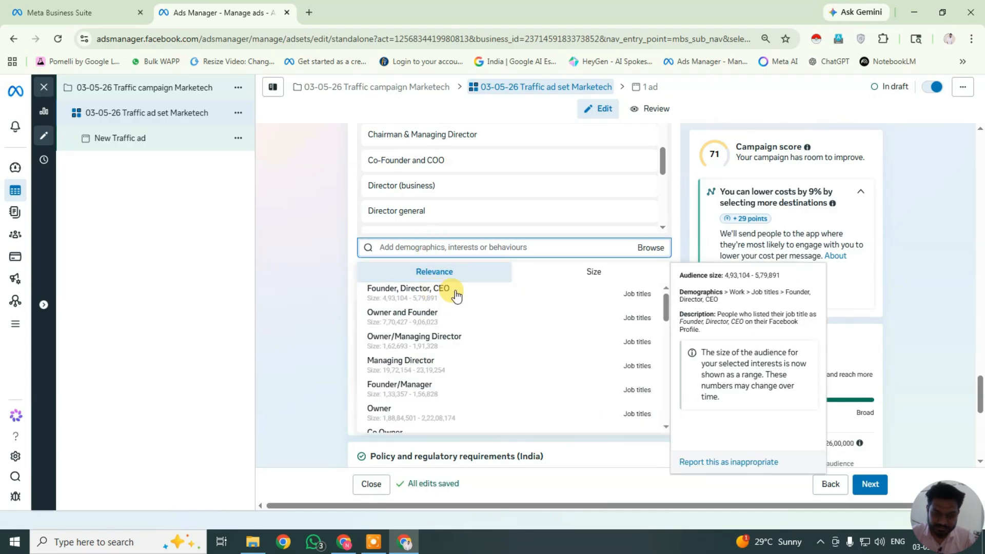
click(456, 296)
scroll(473, 303, down, 8)
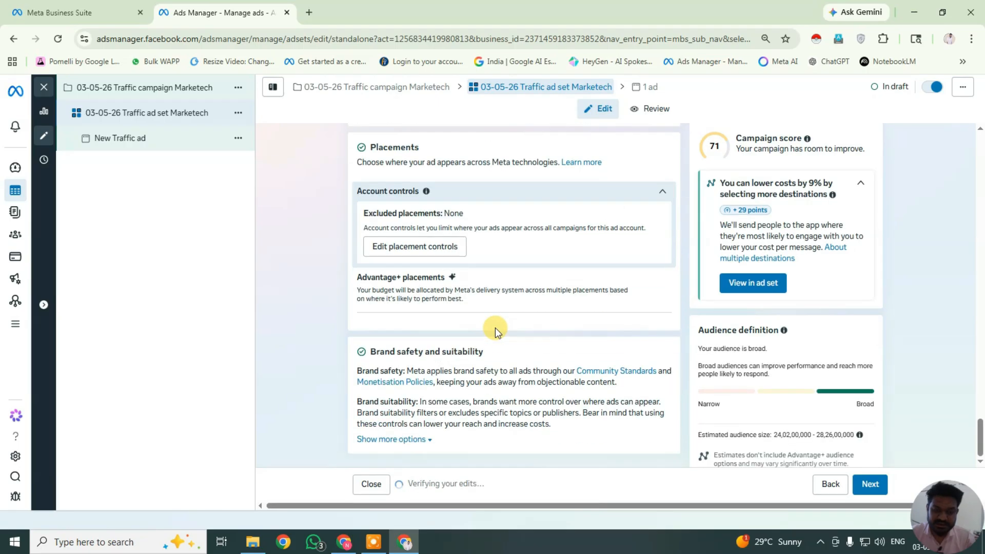
click(866, 485)
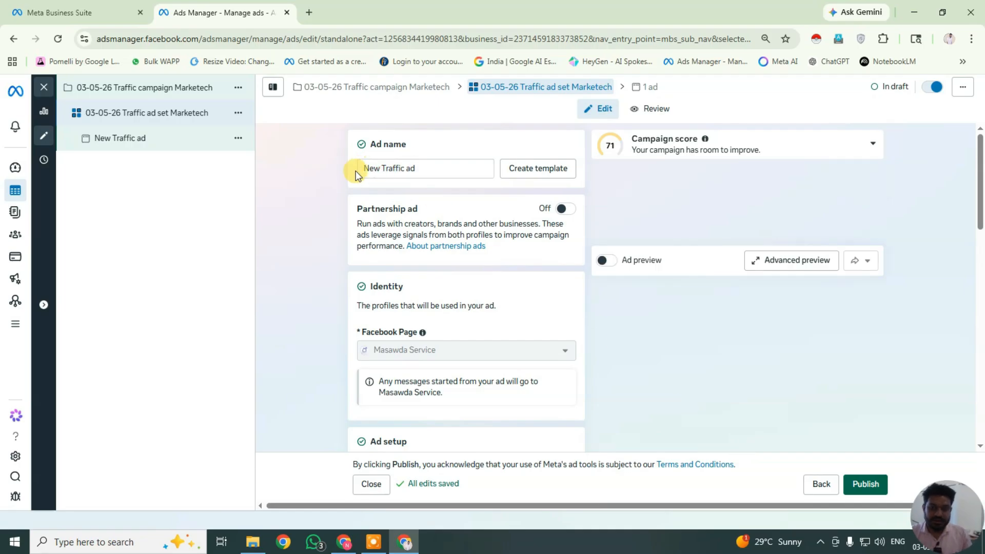
- Replace 'New' in the ad name with 03-05-26 and append Marketech after 'Traffic ad'
drag(353, 167, 382, 169)
text(2)
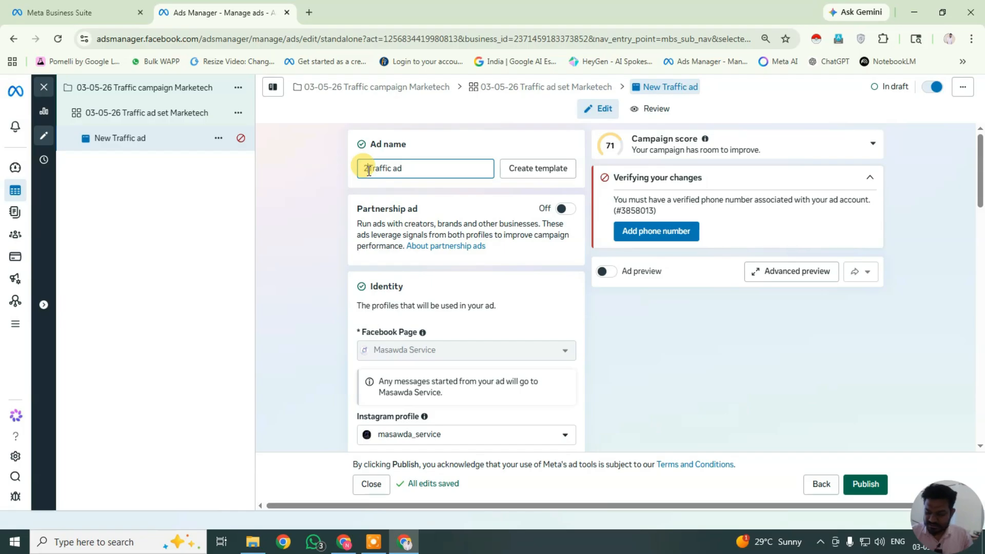
key(BackSpace)
text(03-05)
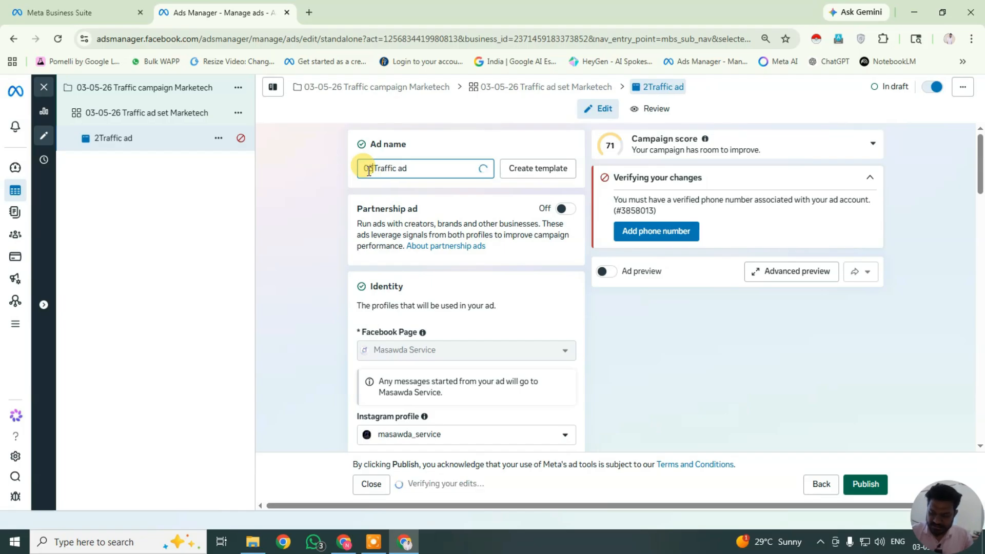
text(-26)
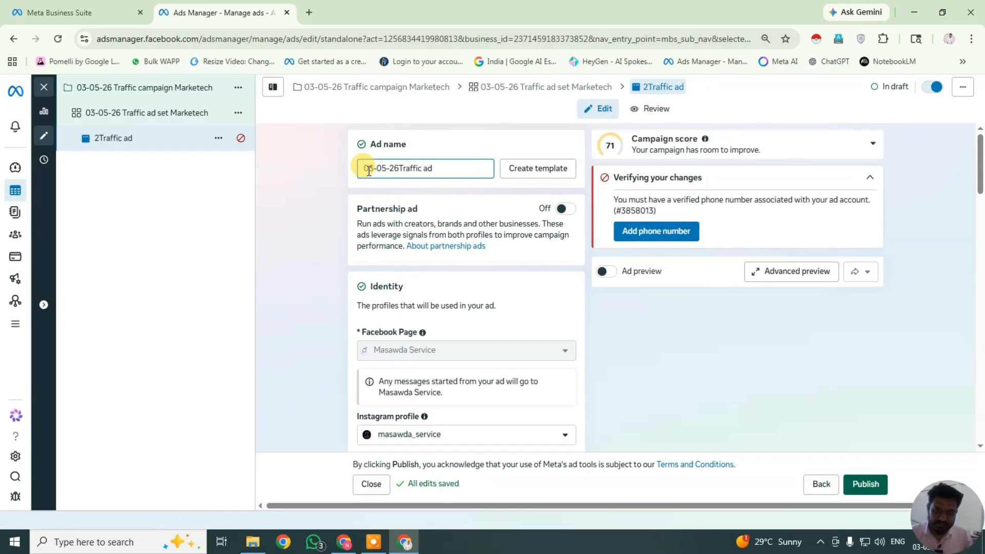
click(434, 165)
text(Marketech)
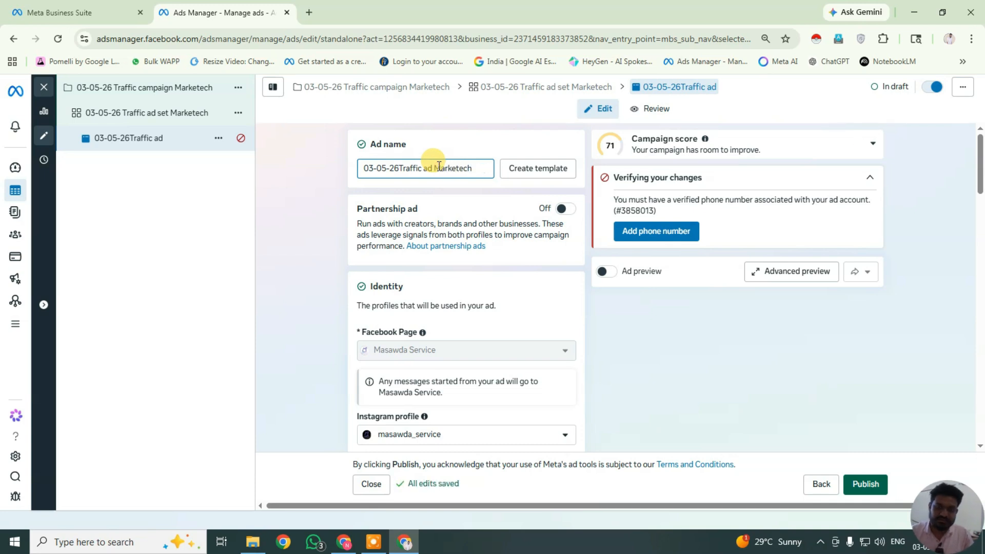
- Set up the ad creative as an Image ad
scroll(468, 354, down, 5)
scroll(468, 357, down, 10)
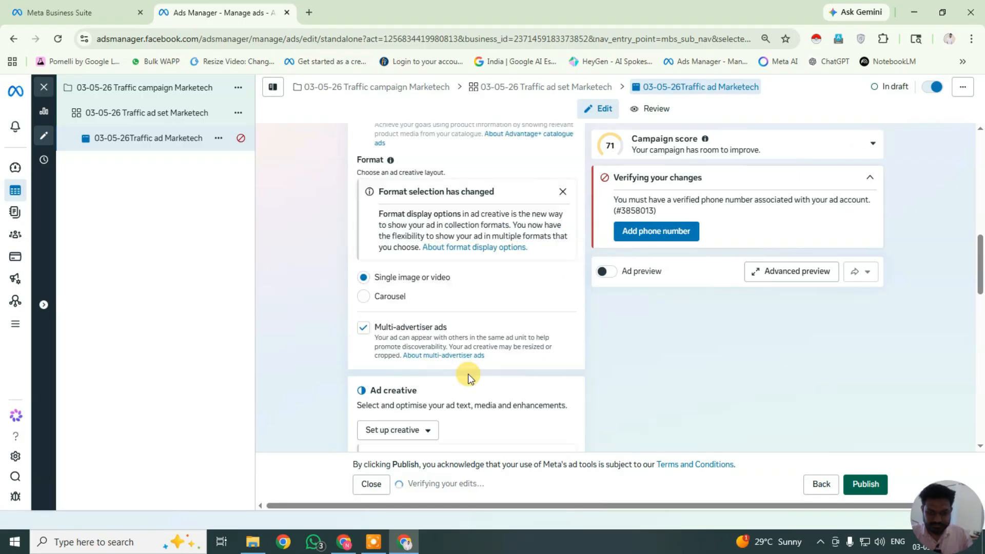
scroll(491, 271, up, 6)
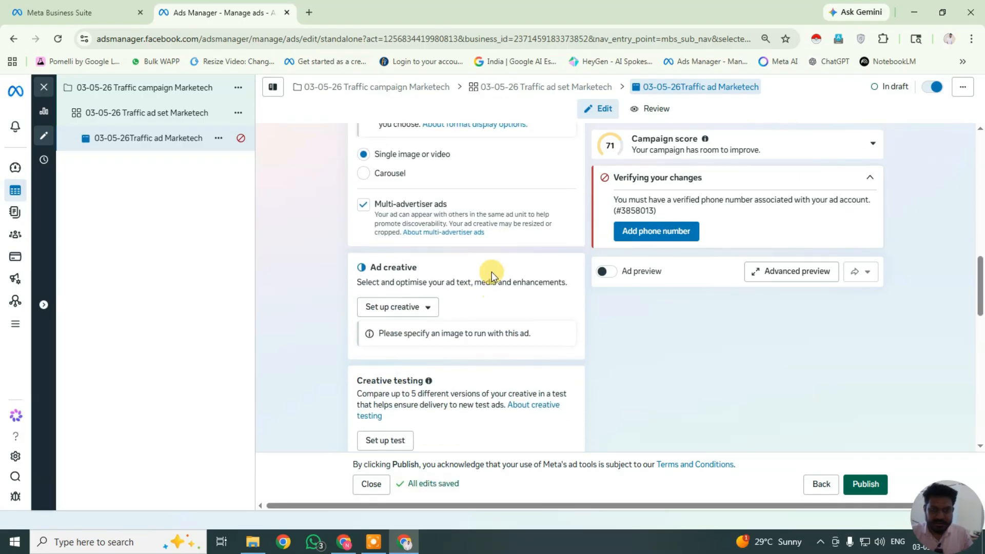
scroll(494, 273, down, 4)
click(414, 312)
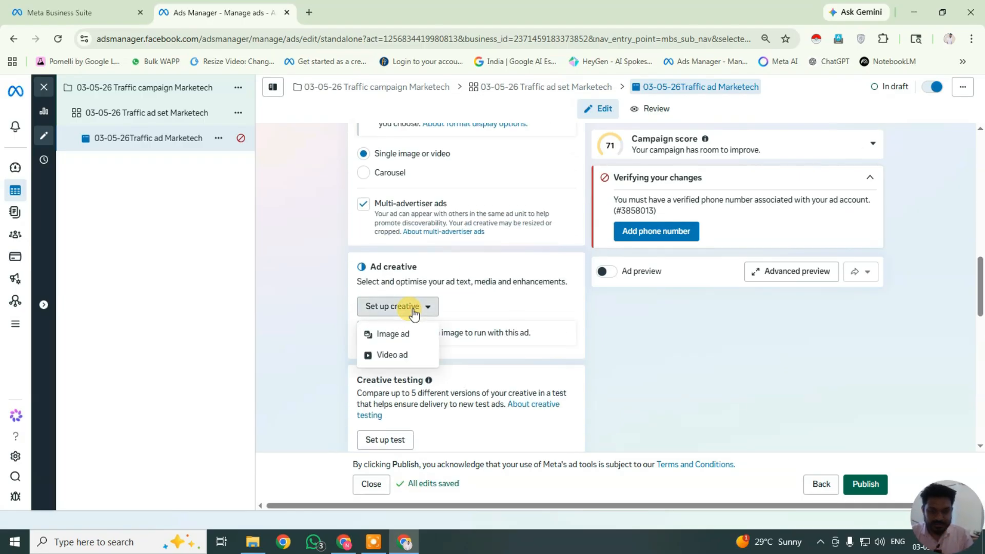
click(391, 332)
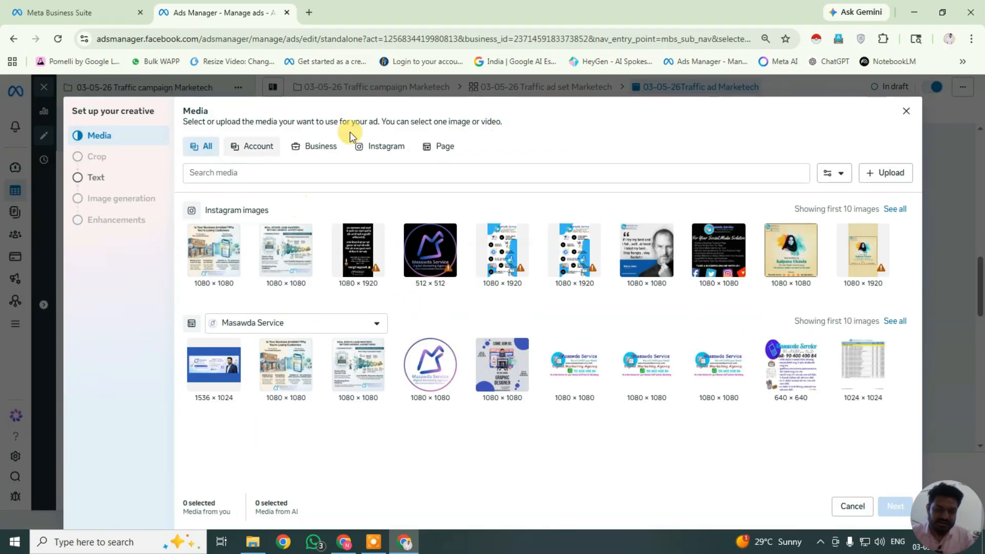
- Start a media upload, cancel the file picker, and go to Meta Business Suite
click(883, 173)
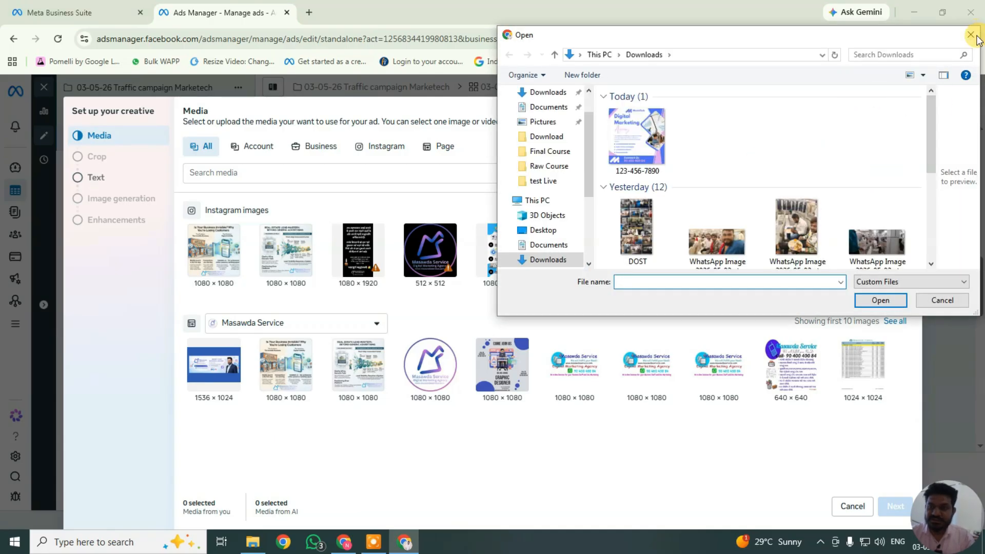
click(977, 38)
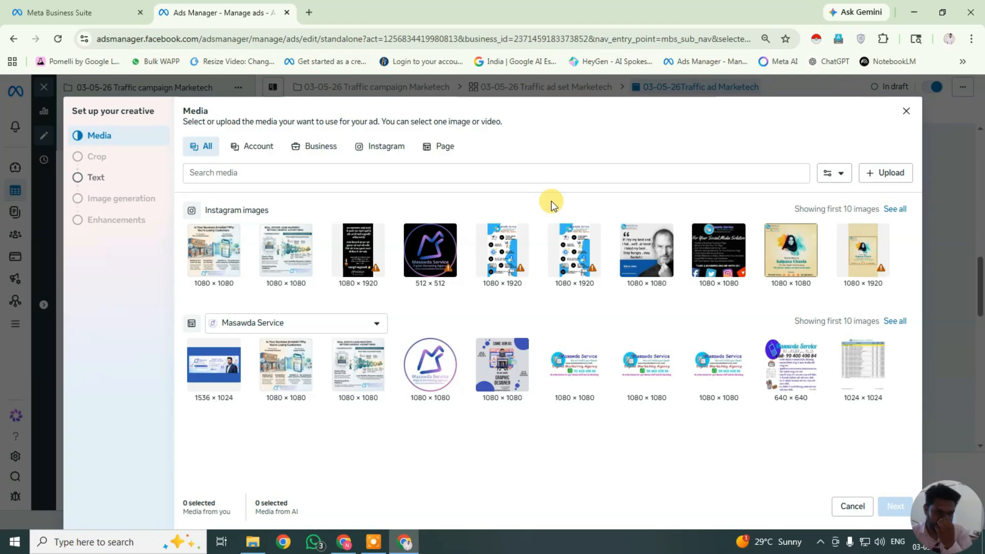
click(101, 13)
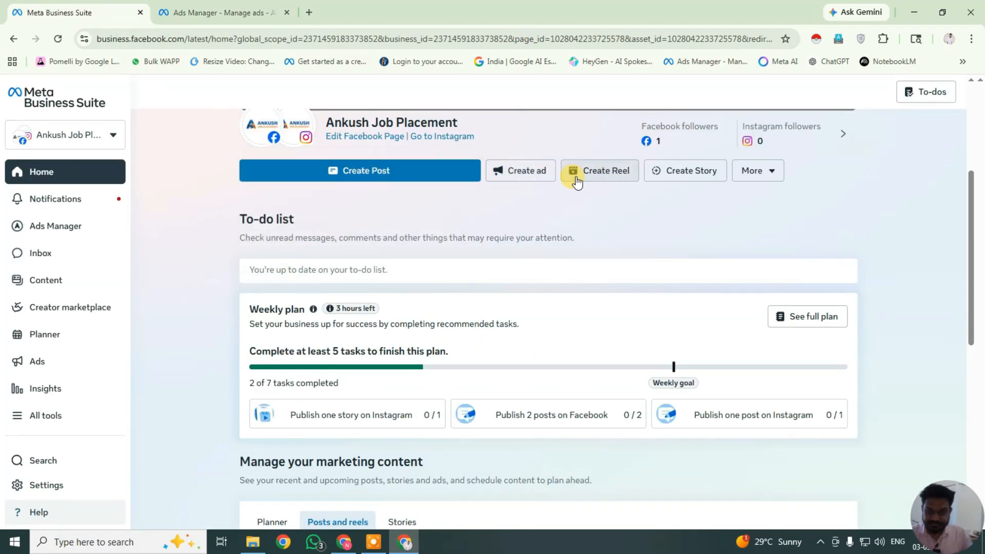
- Draft a Business Suite post with the Digital Marketing flyer from Downloads, then return to Ads Manager
click(411, 176)
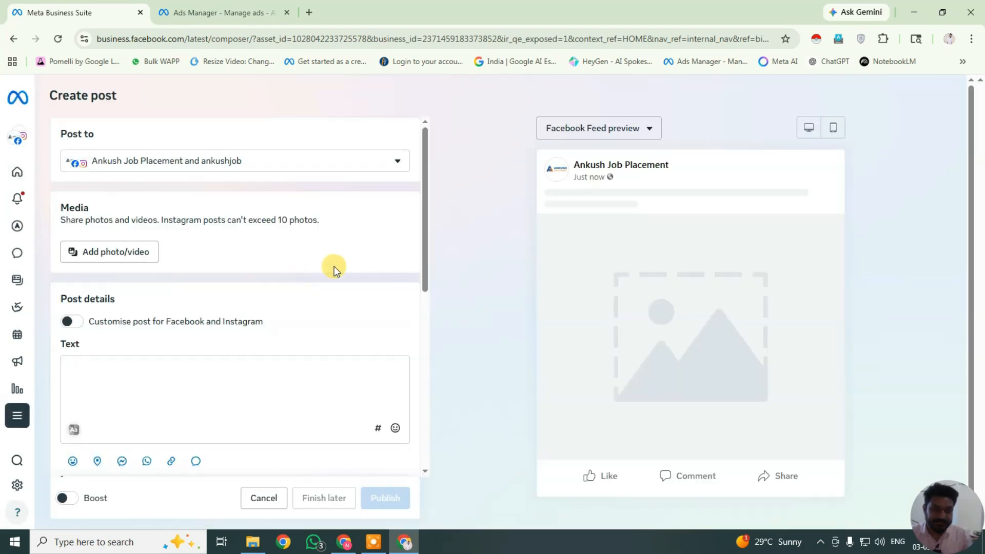
click(138, 252)
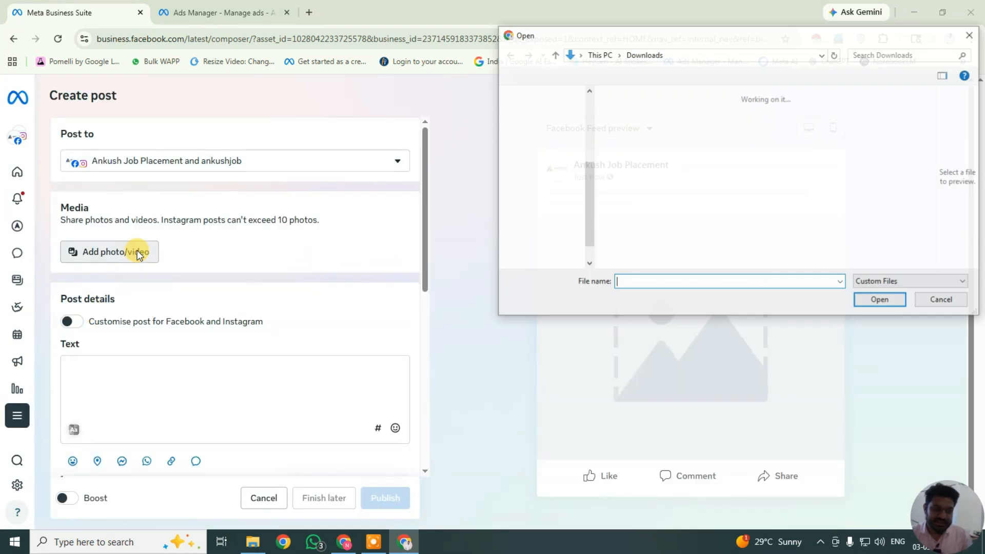
click(643, 139)
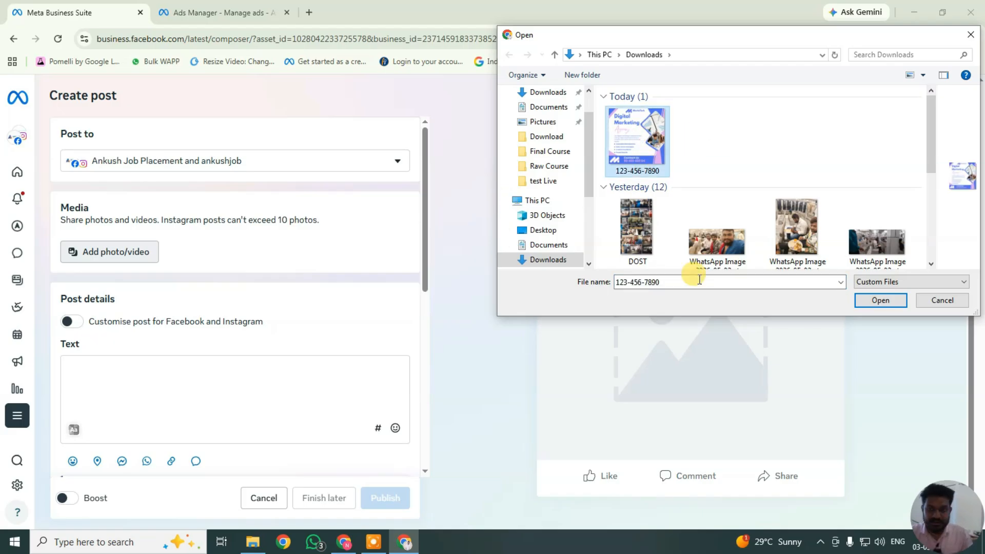
click(877, 301)
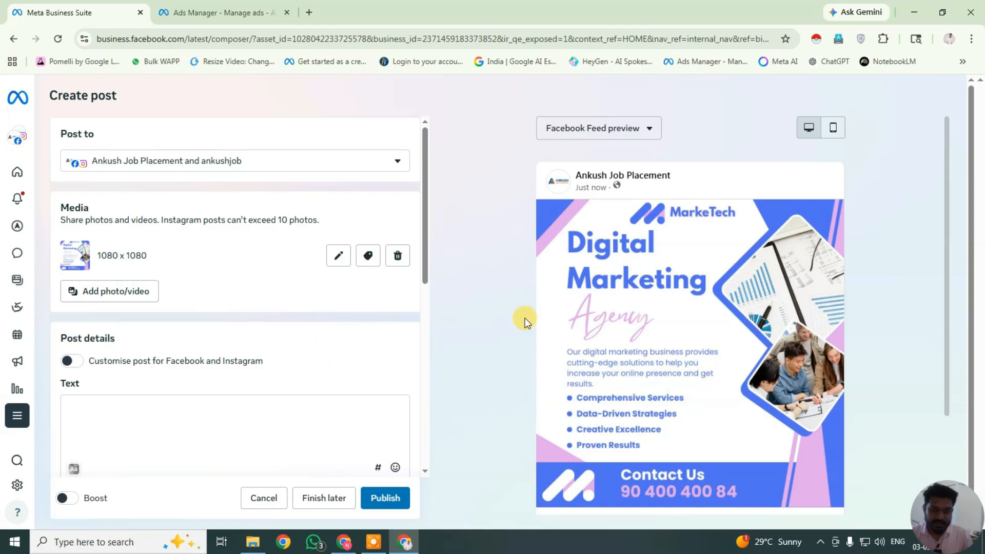
scroll(601, 352, down, 3)
scroll(630, 344, up, 3)
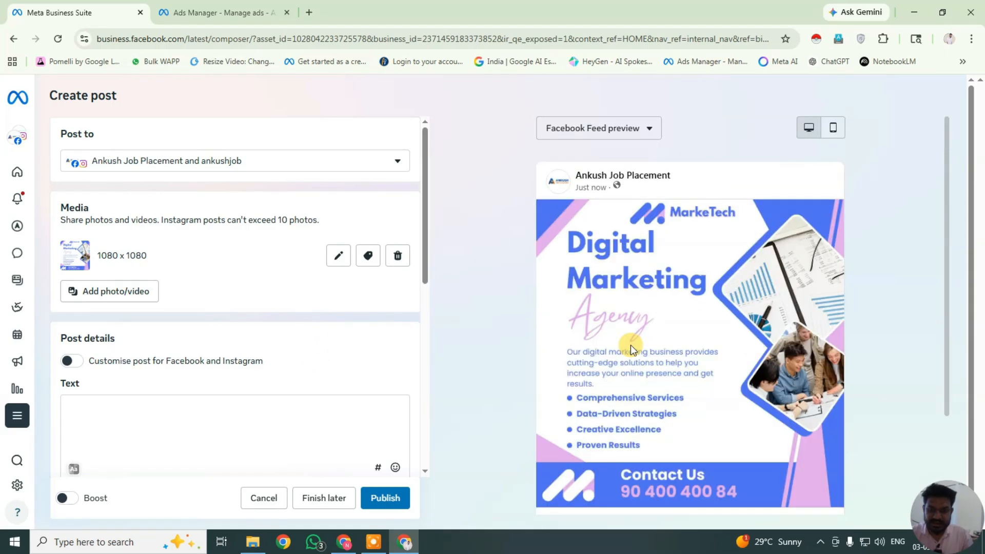
scroll(315, 407, down, 10)
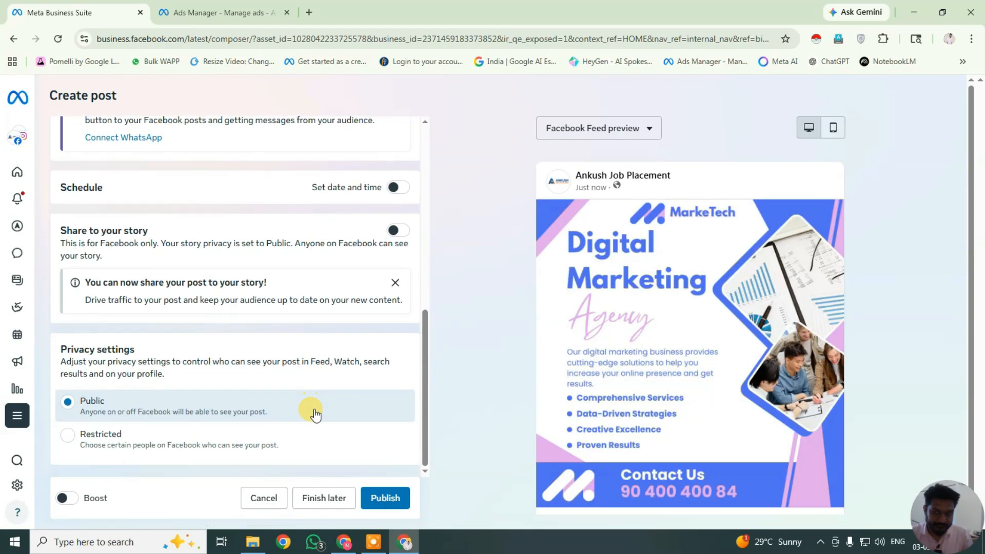
scroll(251, 420, up, 10)
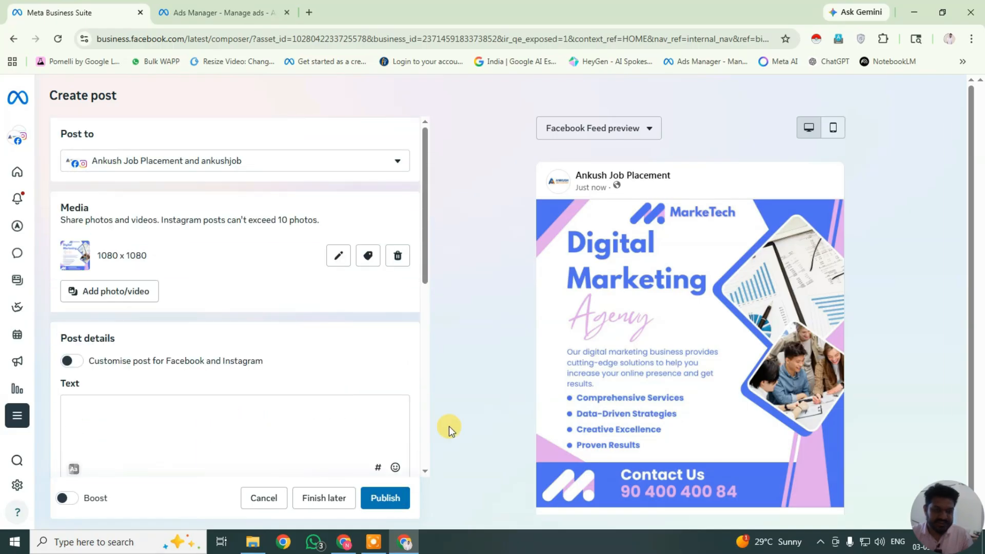
click(195, 10)
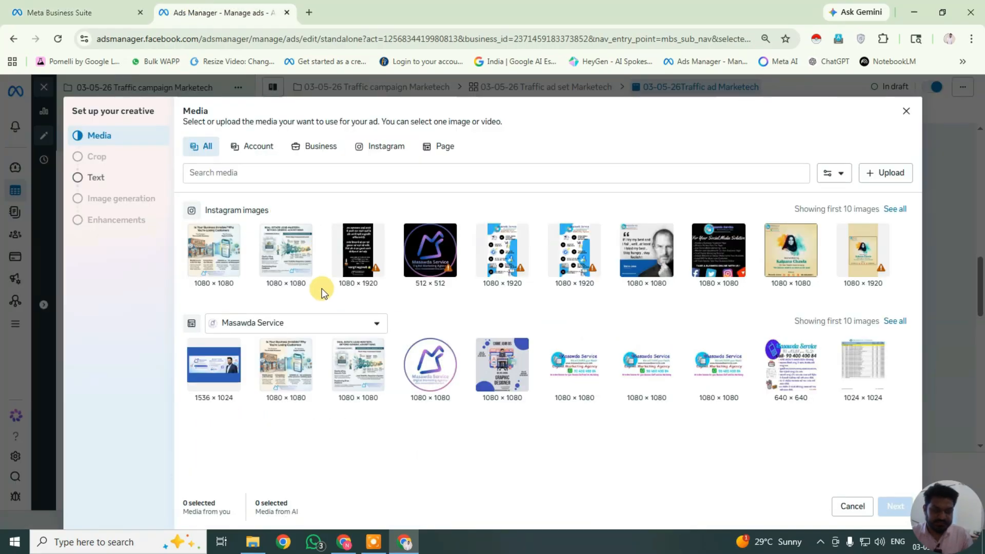
- Dismiss the Page list unchanged and start uploading an image from the computer's Downloads folder
click(339, 322)
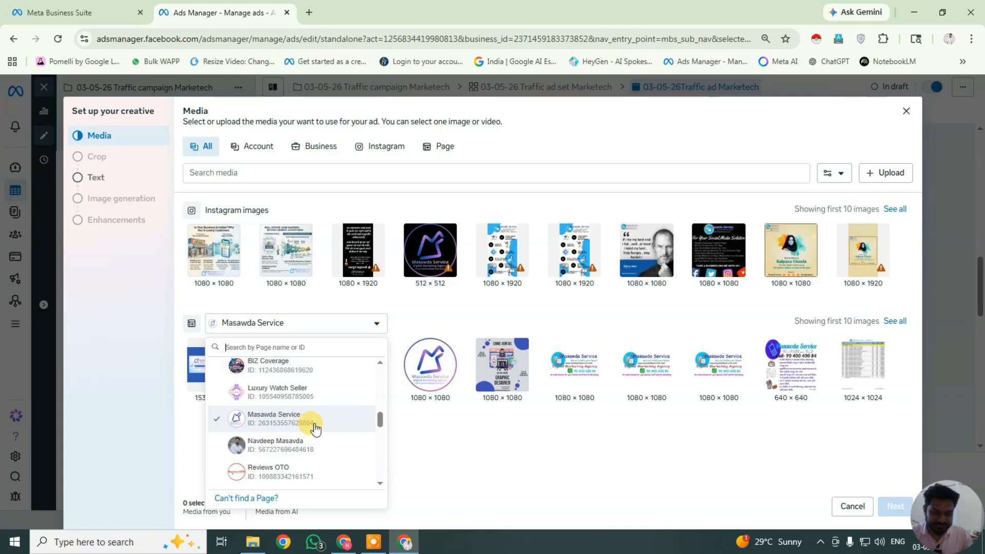
scroll(321, 426, up, 10)
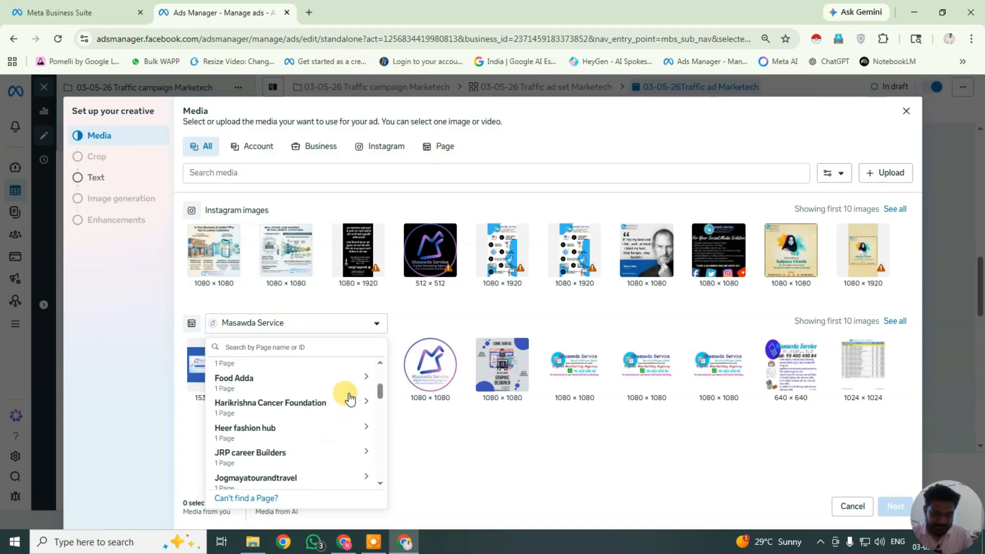
click(414, 316)
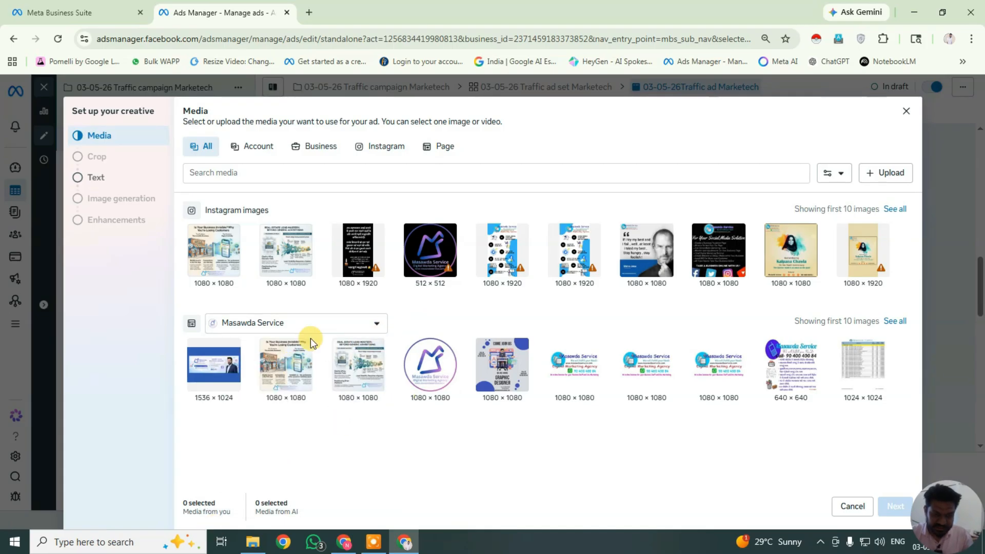
click(886, 173)
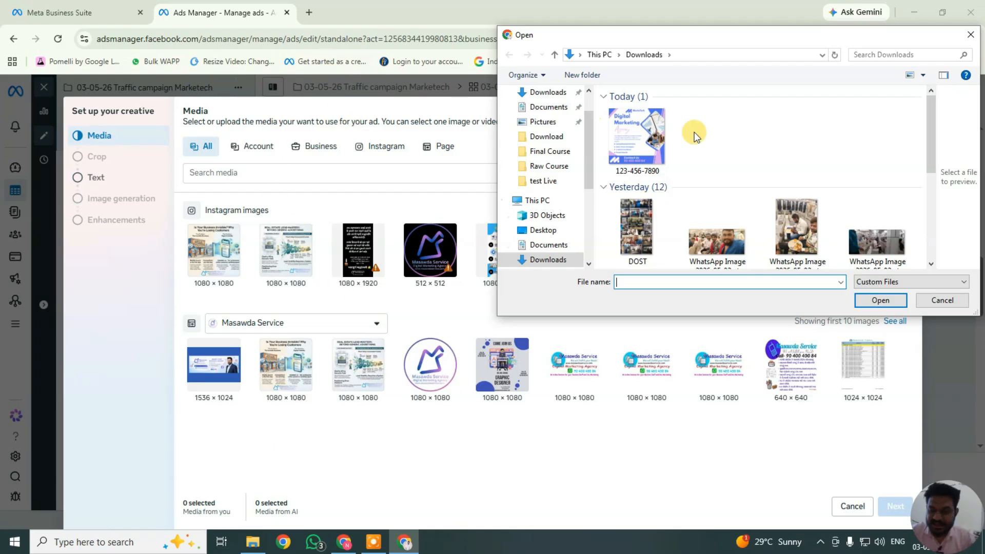
- Upload the Digital Marketing poster and select it as the ad image
click(626, 138)
click(877, 301)
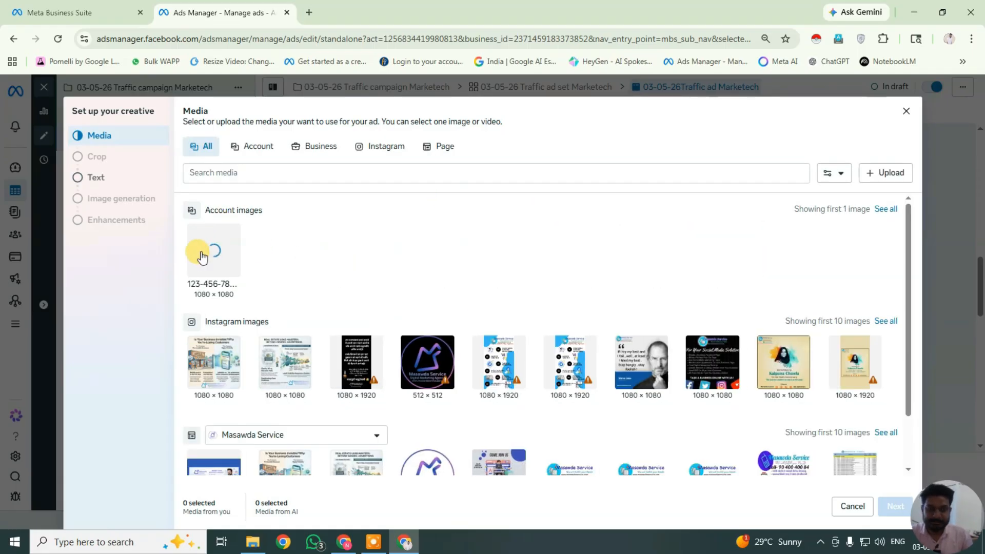
click(219, 256)
- Keep original ratio crops for vertical and horizontal placements and move on to the ad text
click(893, 505)
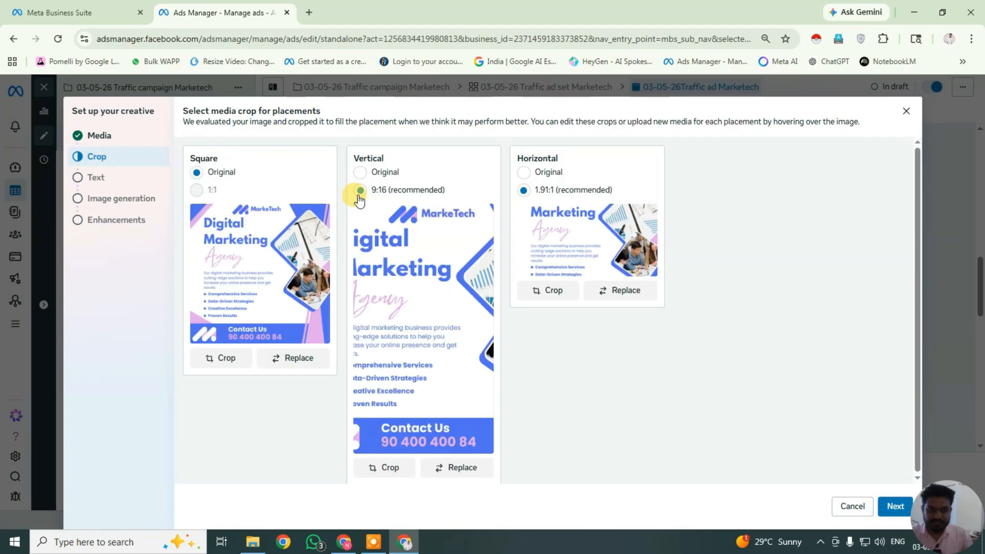
click(359, 174)
click(524, 173)
click(902, 506)
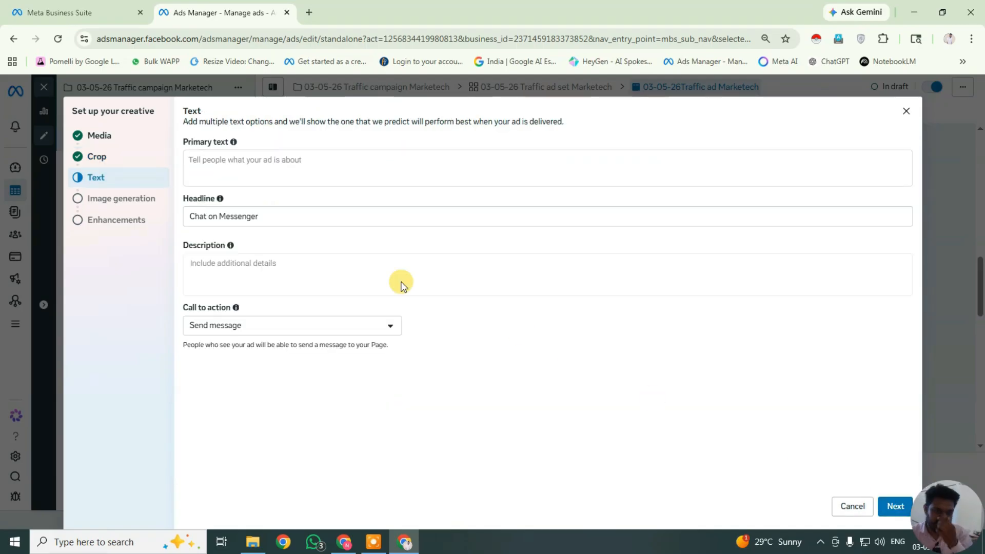
click(291, 168)
- Open chatgpt.com in a new browser tab
click(308, 12)
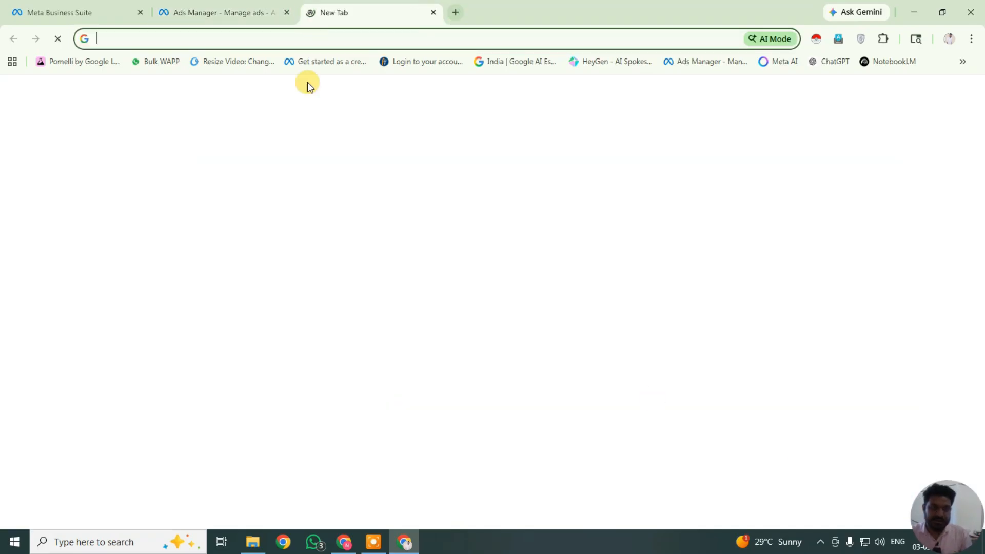
click(343, 541)
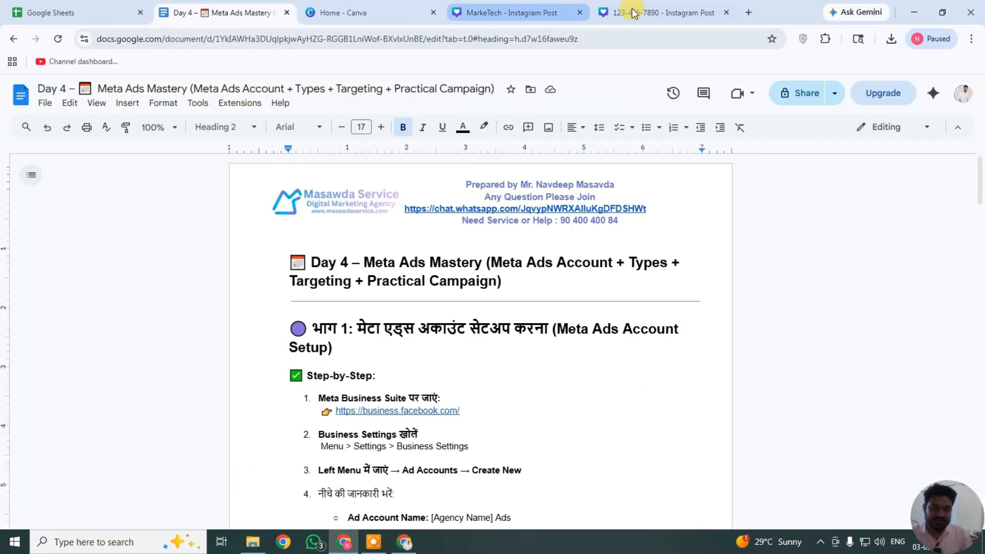
click(749, 12)
text(g)
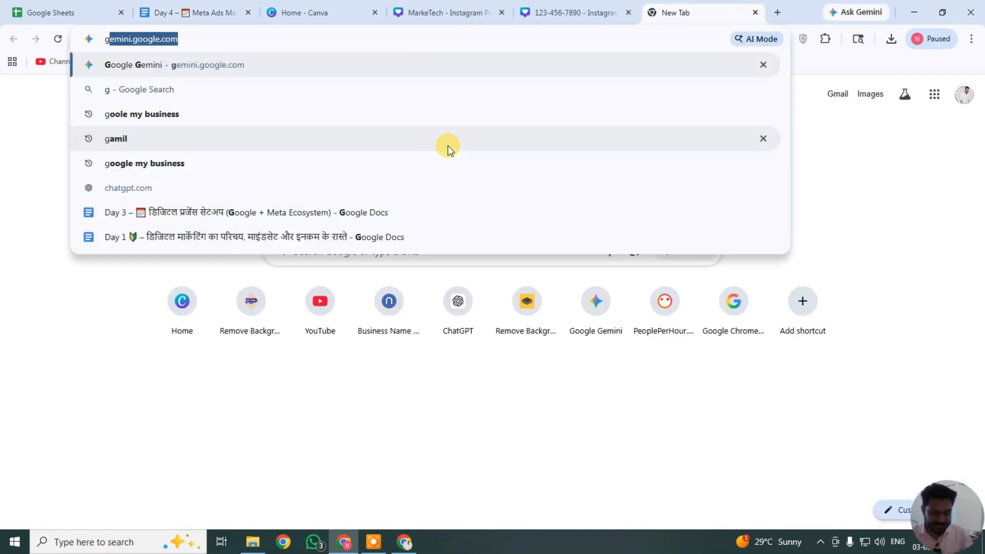
text(prt)
key(BackSpace)
key(BackSpace)
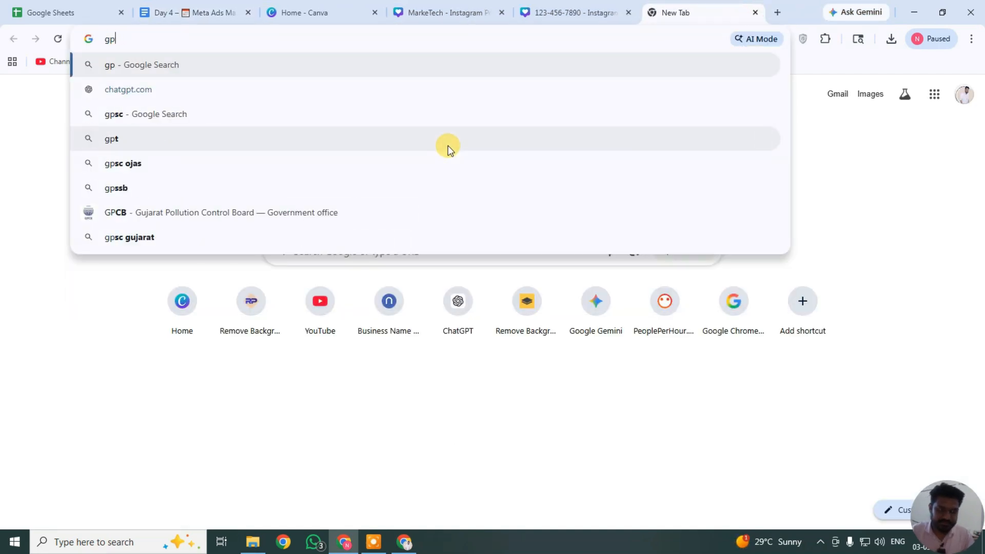
text(t)
key(Return)
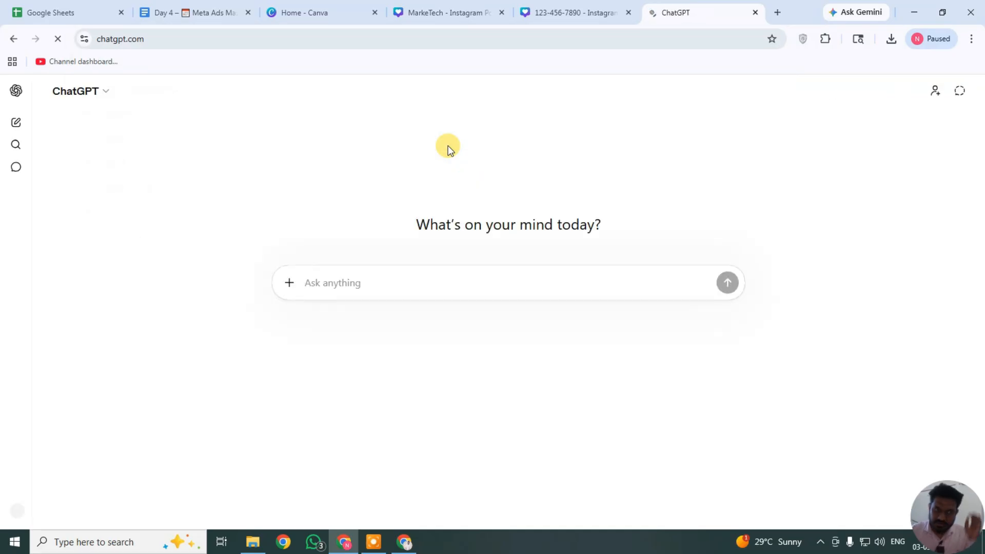
- Send the Digital Marketing poster from Downloads to ChatGPT, then return to the Ads Manager text form
click(289, 283)
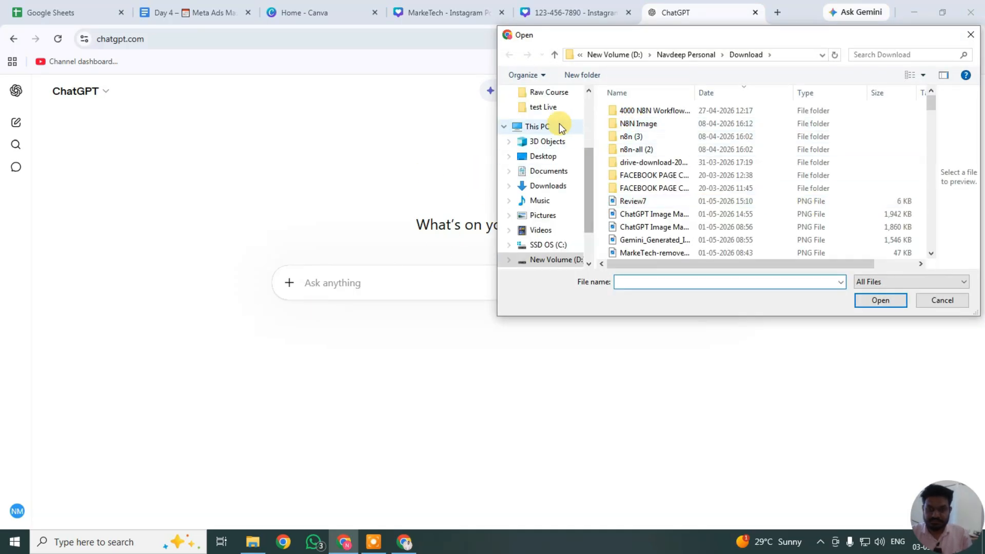
scroll(583, 105, up, 3)
click(544, 132)
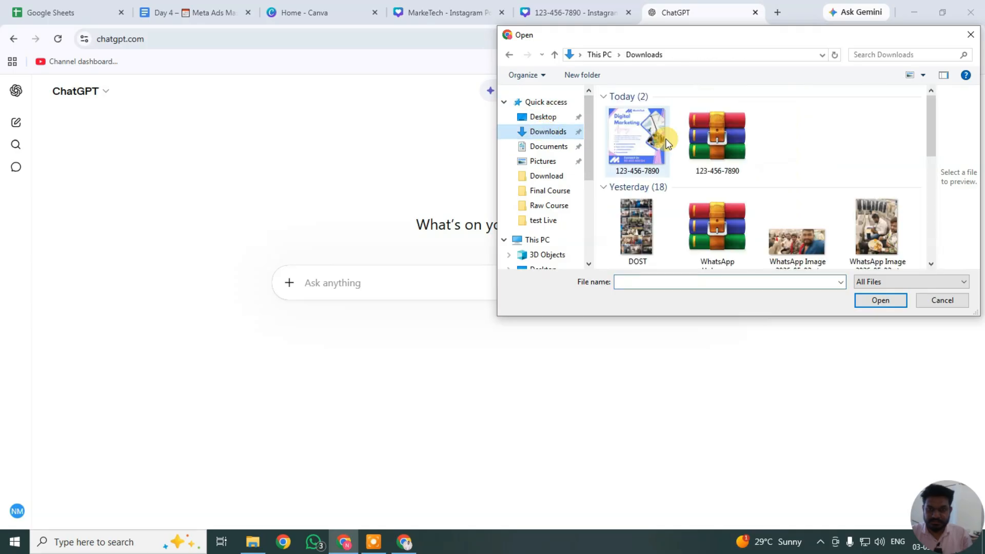
click(661, 141)
click(893, 302)
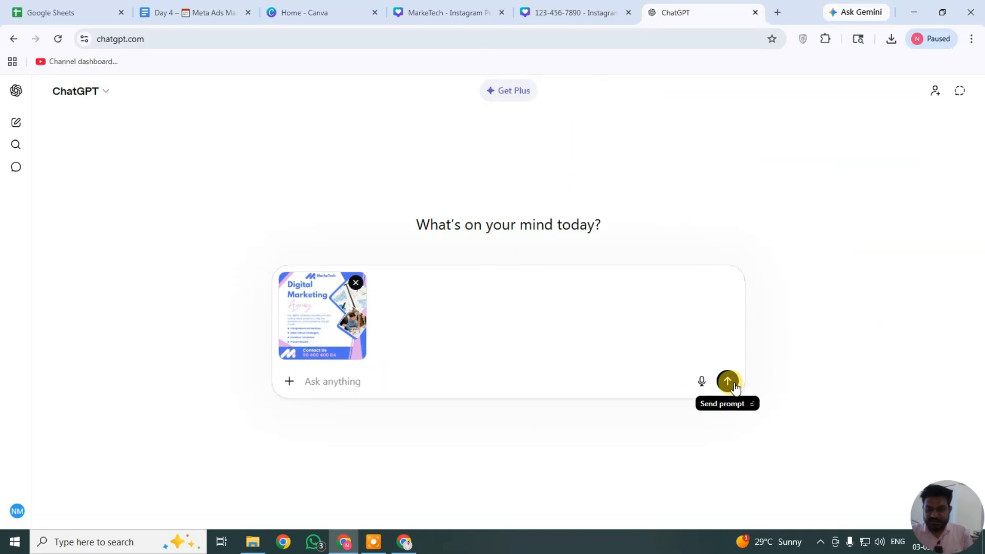
click(729, 382)
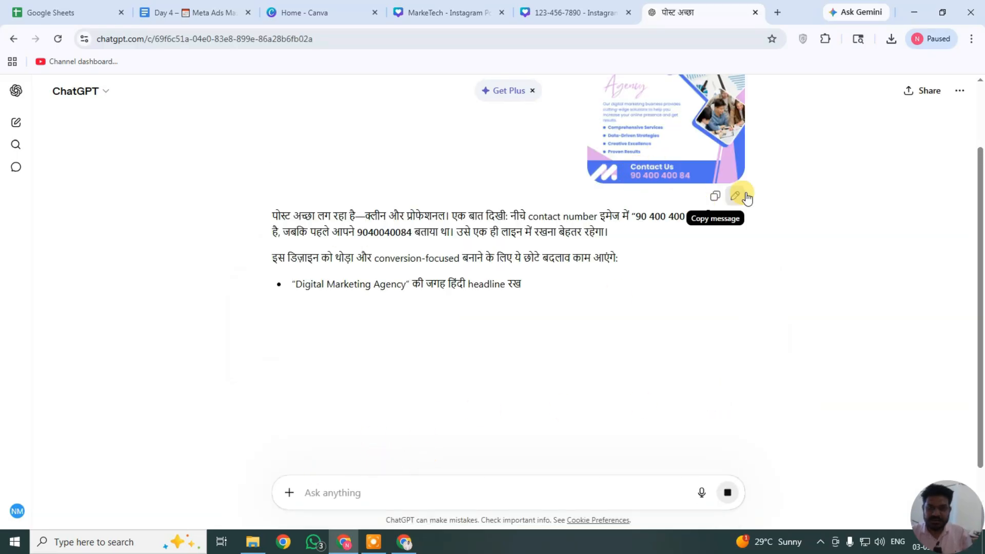
click(735, 196)
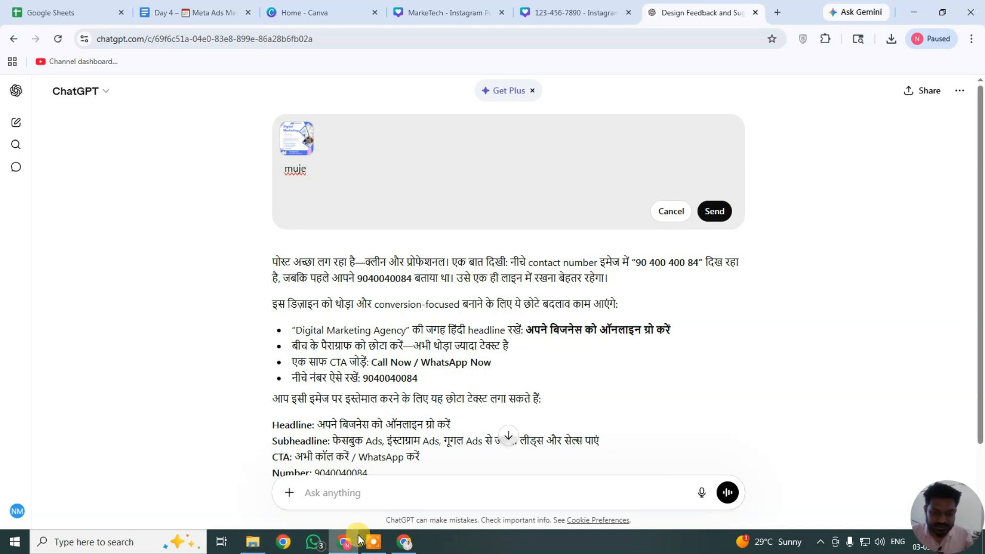
click(403, 544)
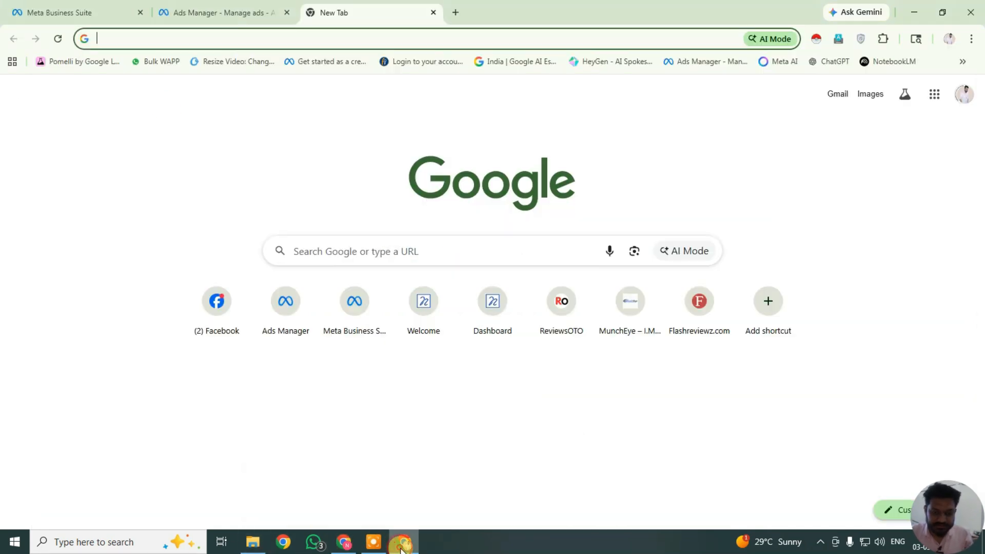
click(215, 9)
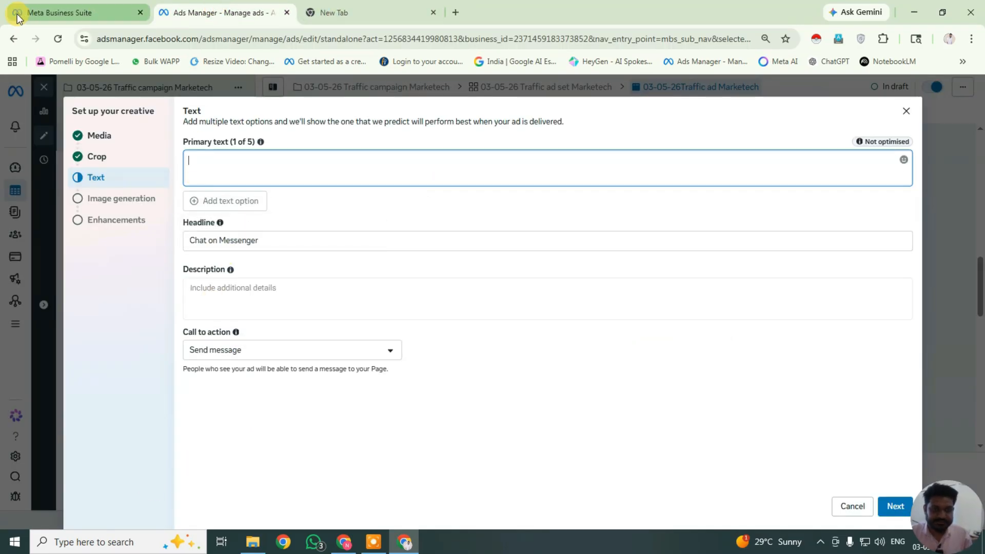
- Get Meta ad primary text and headline from ChatGPT and copy the 'Apne business ko online tezi se grow karein' primary text
click(344, 543)
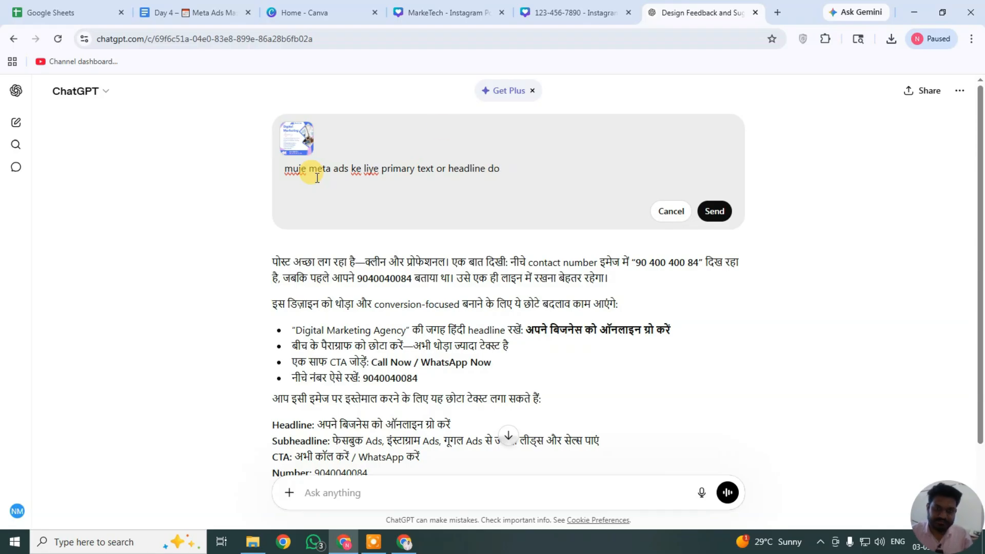
click(714, 211)
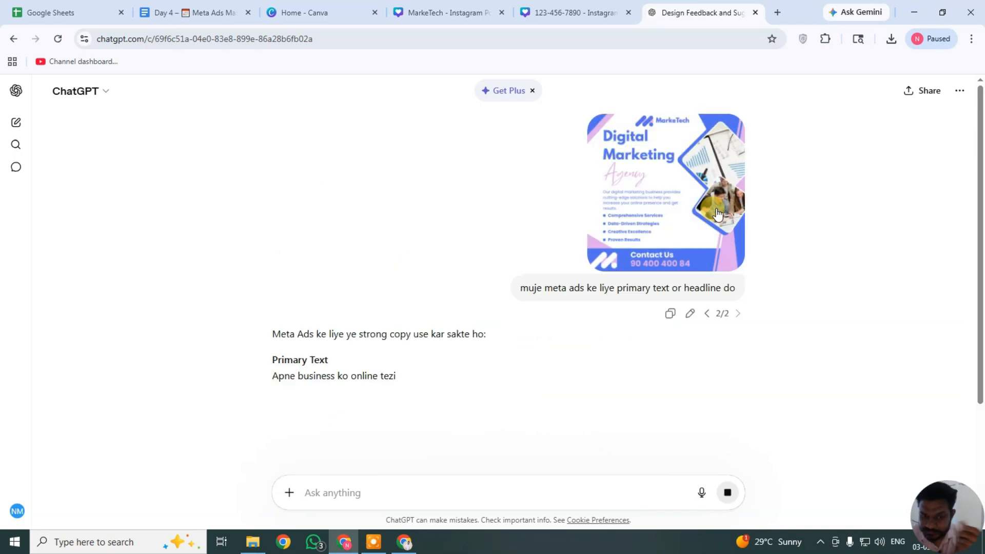
scroll(637, 263, down, 3)
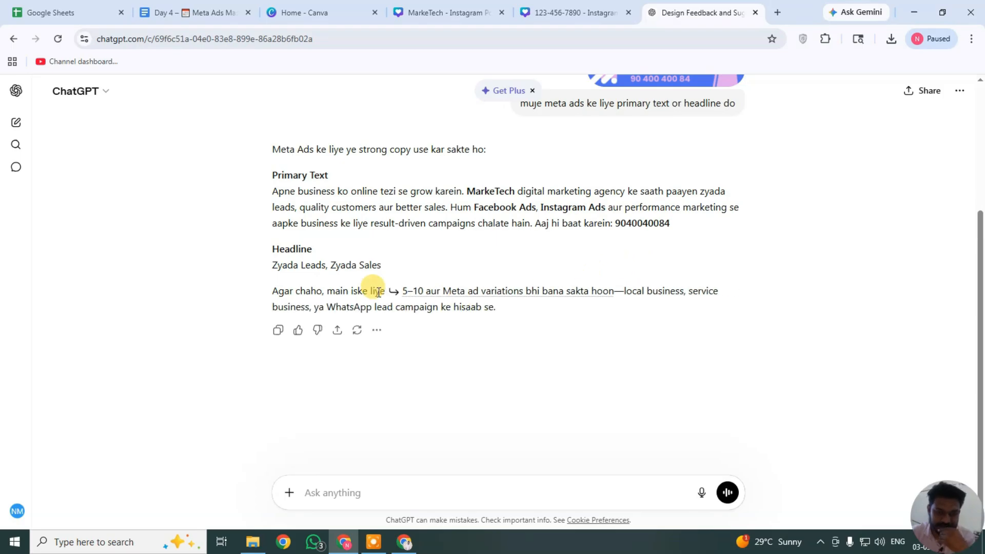
drag(673, 222, 251, 176)
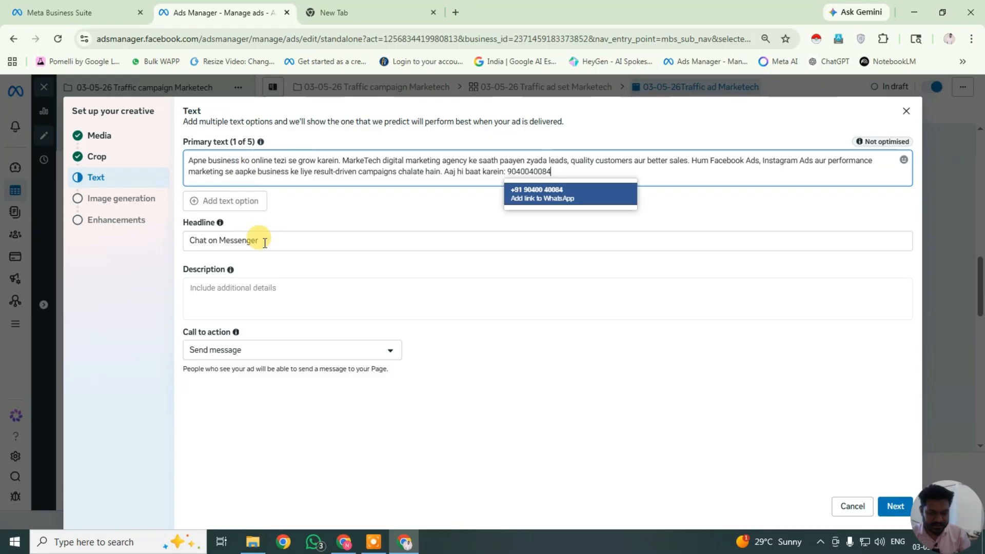
- Replace the 'Chat on Messenger' headline with ChatGPT's 'Zyada Leads, Zyada Sales' and continue
click(293, 238)
triple_click(297, 242)
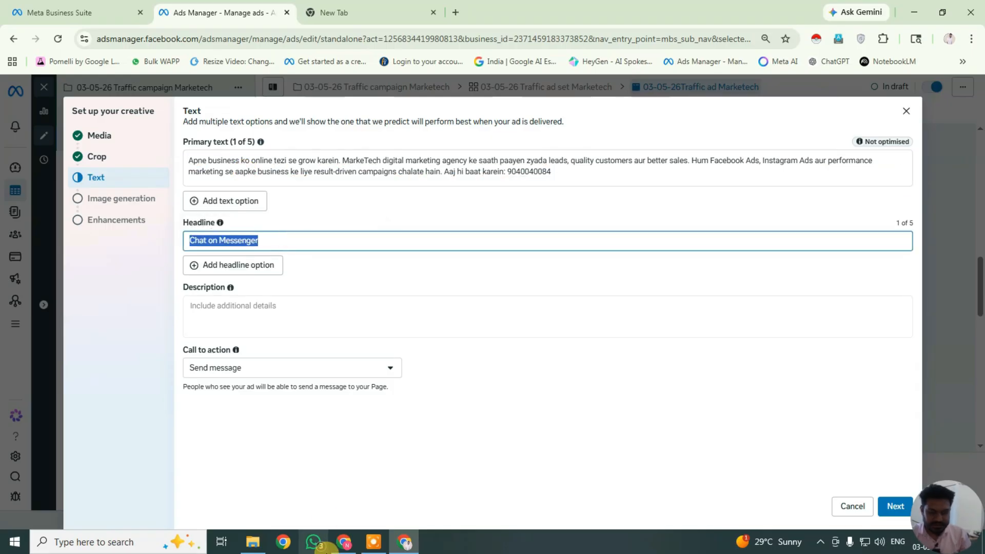
click(344, 542)
drag(382, 266, 261, 268)
key(ctrl+c)
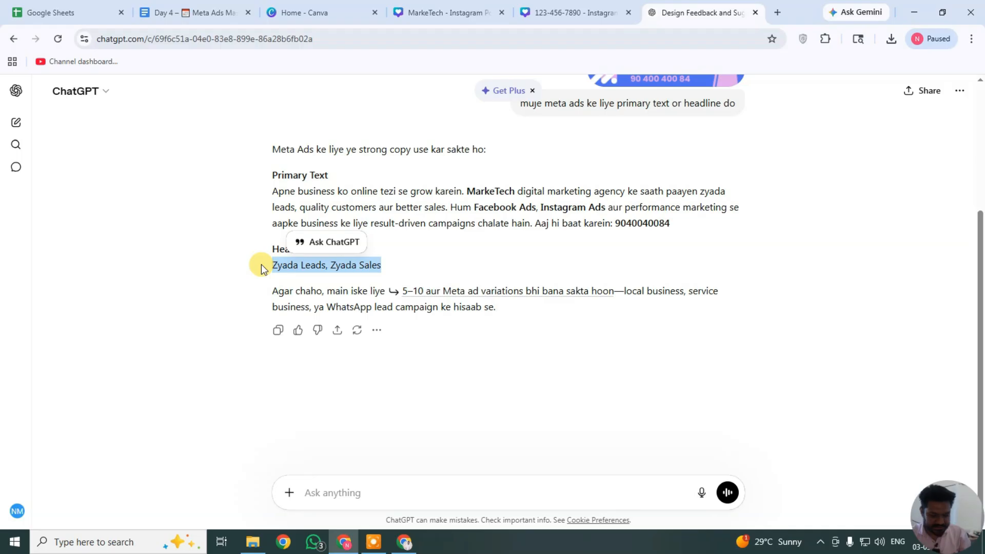
click(404, 542)
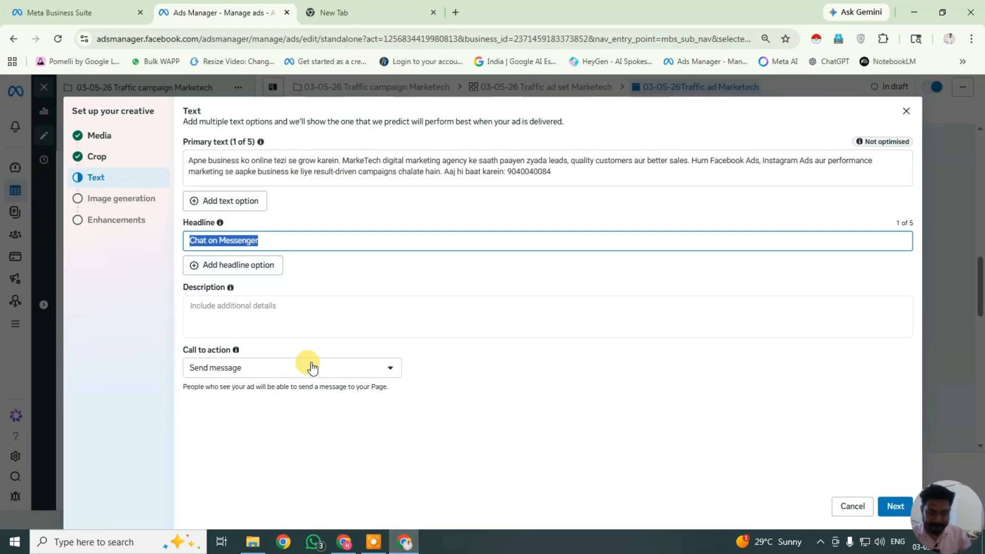
key(ctrl+v)
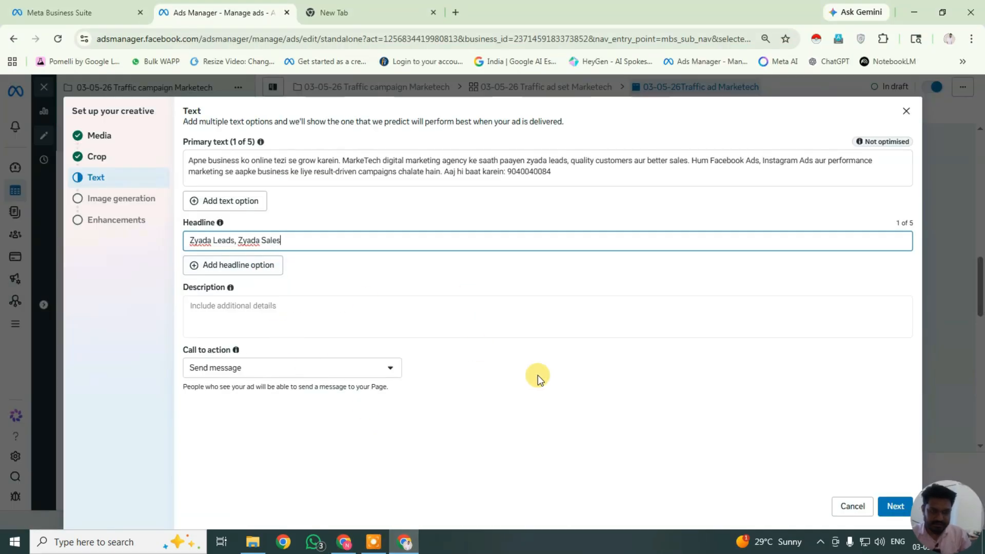
click(890, 506)
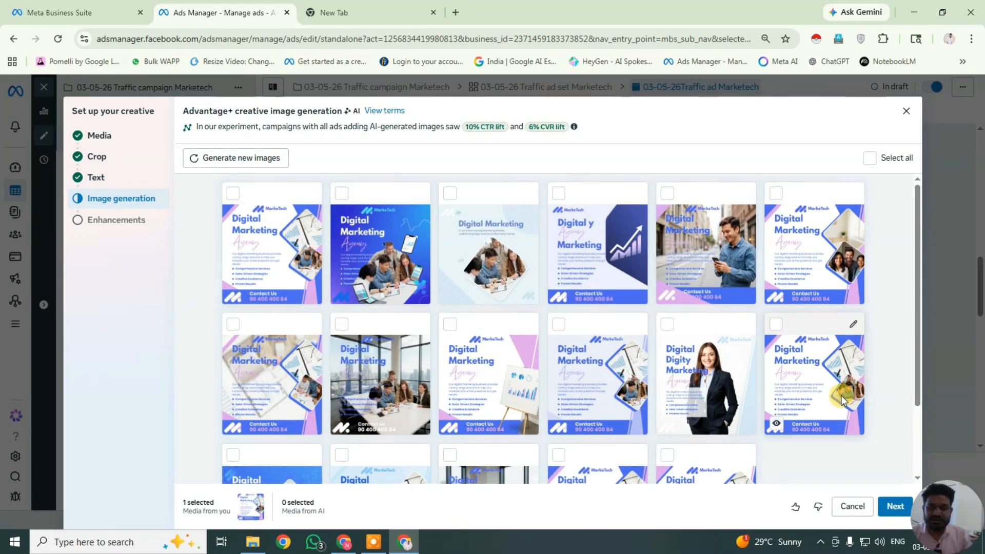
- Review the Media and Text Advantage+ creative enhancements, confirm them, and check the saved ad editor
click(895, 505)
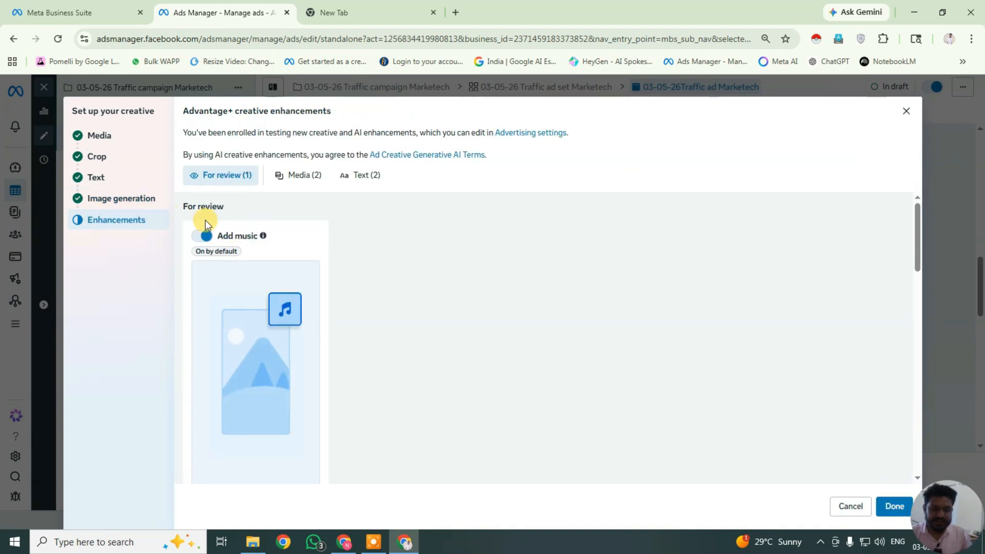
click(285, 176)
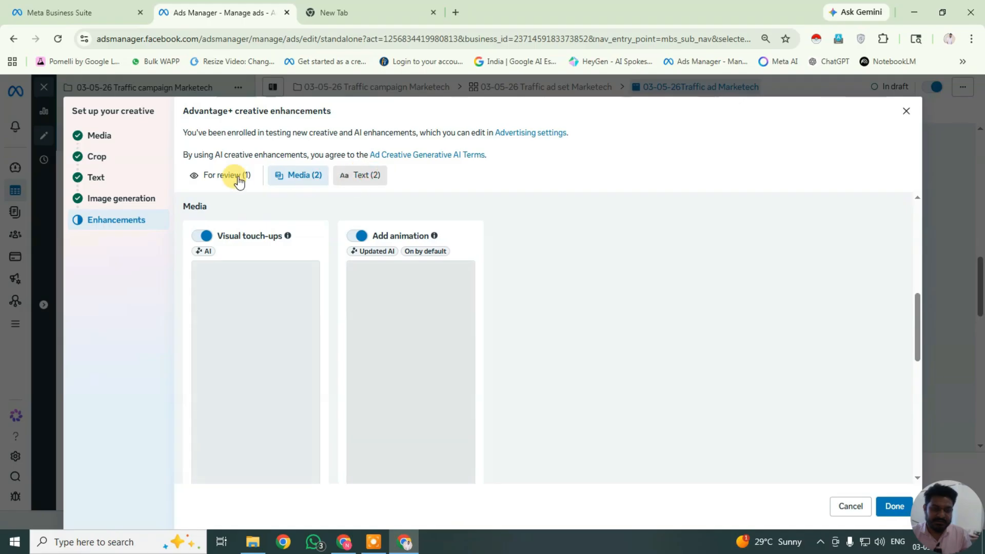
click(353, 176)
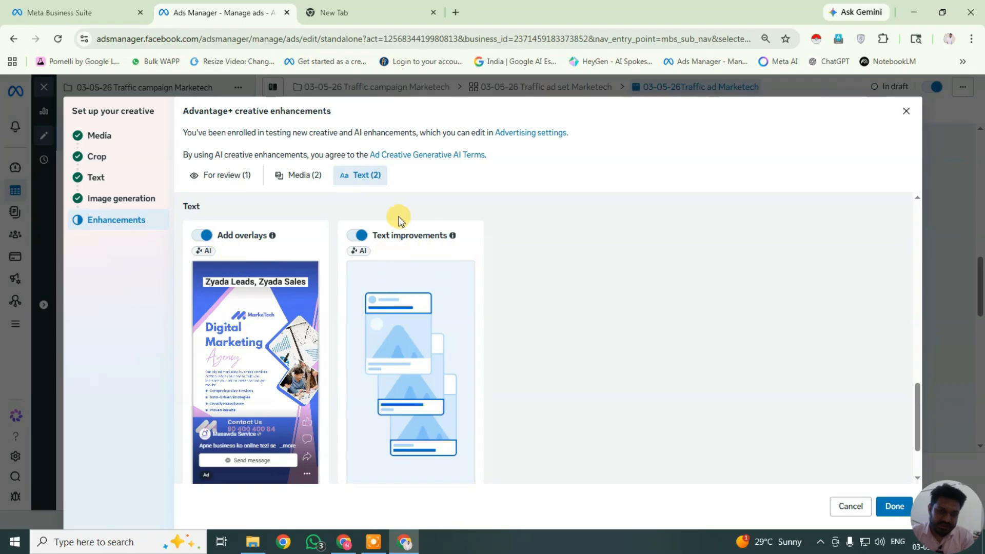
click(290, 180)
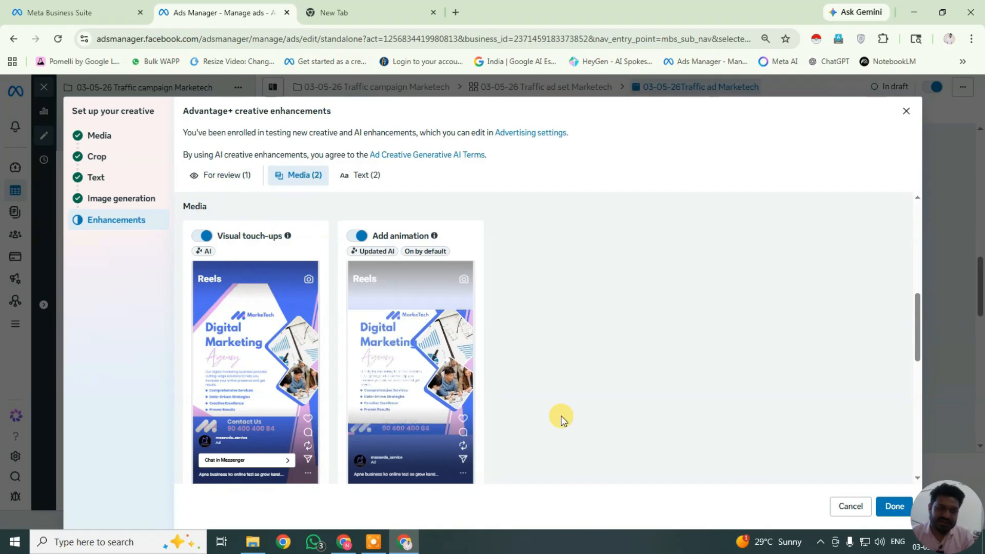
click(891, 507)
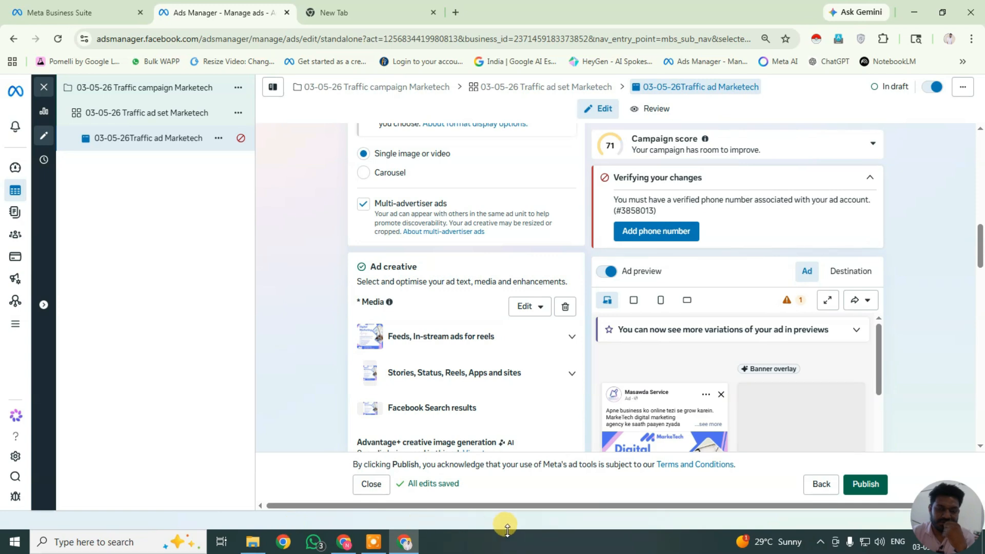
scroll(497, 333, up, 3)
scroll(496, 333, down, 5)
scroll(494, 333, down, 3)
scroll(493, 335, up, 6)
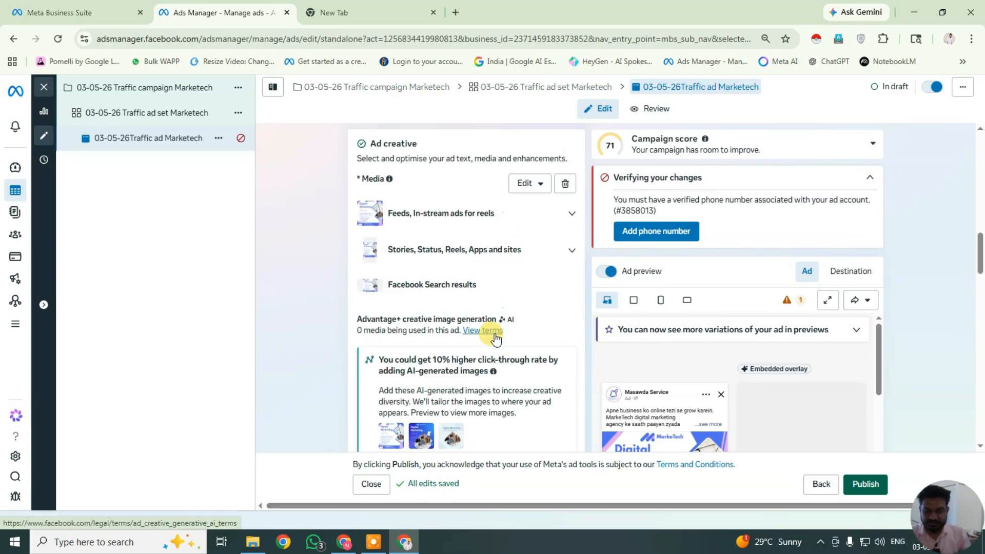
- Open the Marketech ad set for editing and locate its message destination settings
click(172, 113)
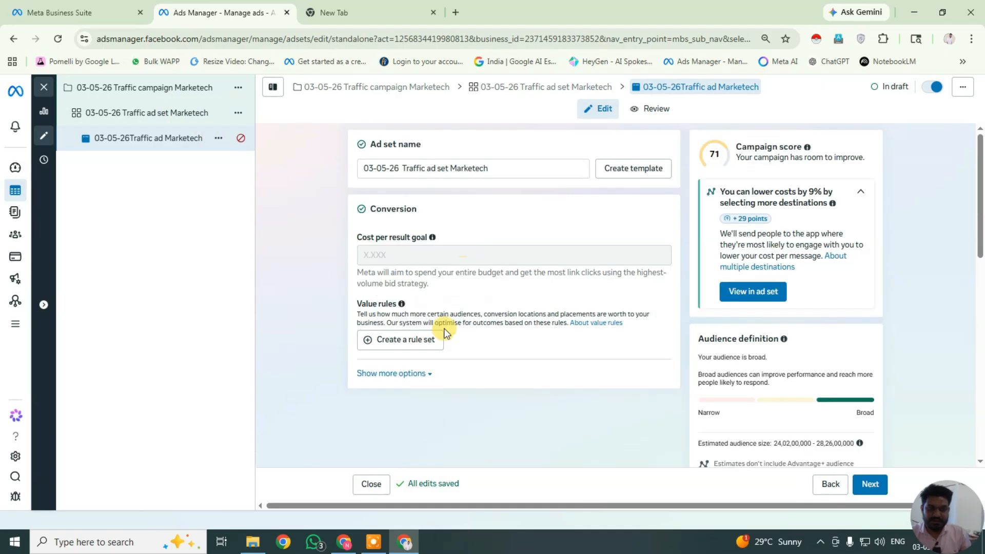
scroll(601, 370, down, 3)
scroll(597, 371, up, 2)
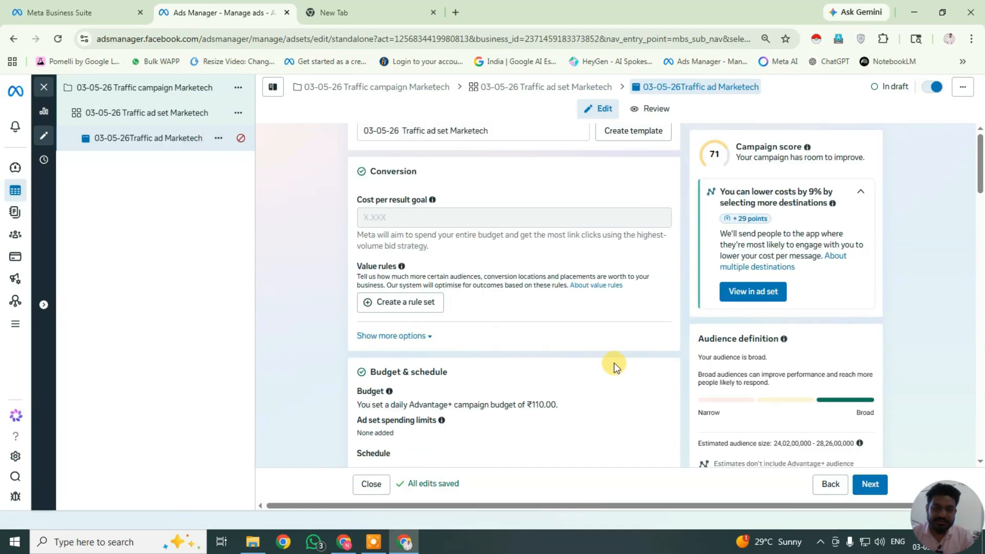
scroll(614, 360, up, 3)
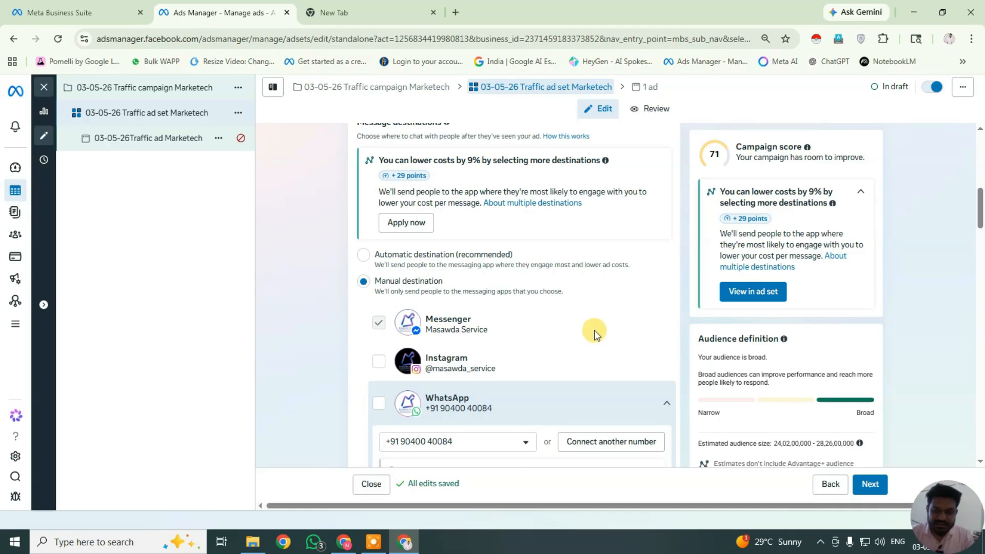
scroll(594, 330, down, 4)
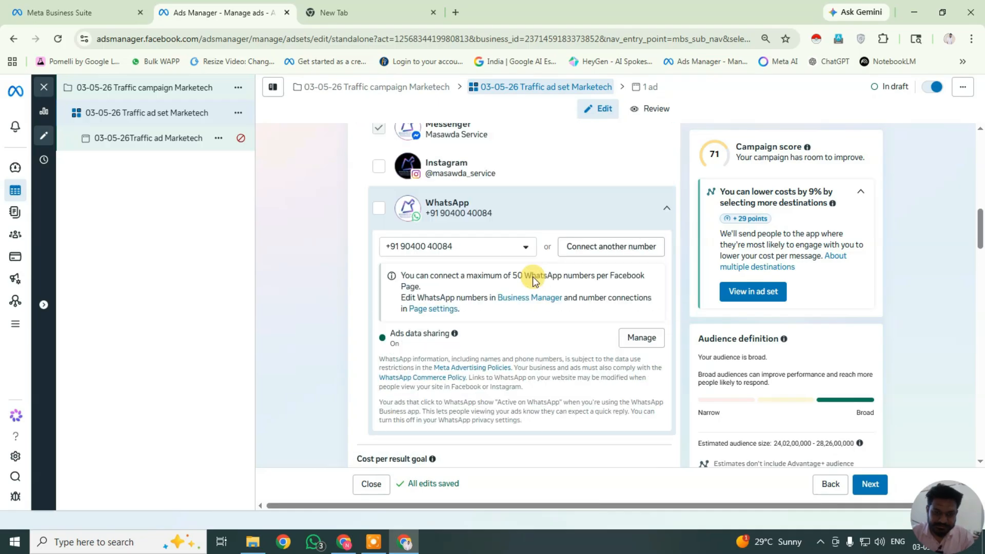
scroll(533, 276, up, 2)
- Add WhatsApp as the ad set's manual message destination
click(379, 279)
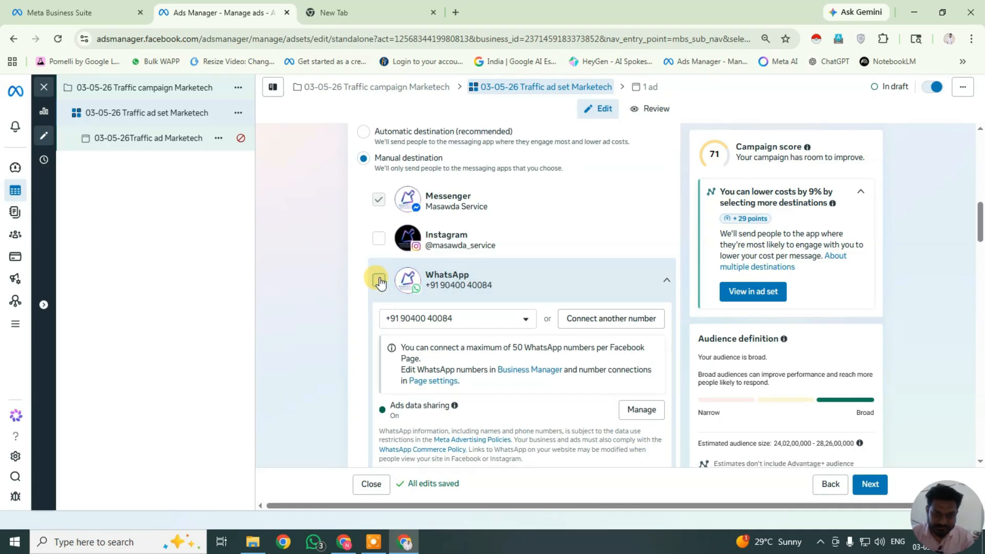
click(455, 284)
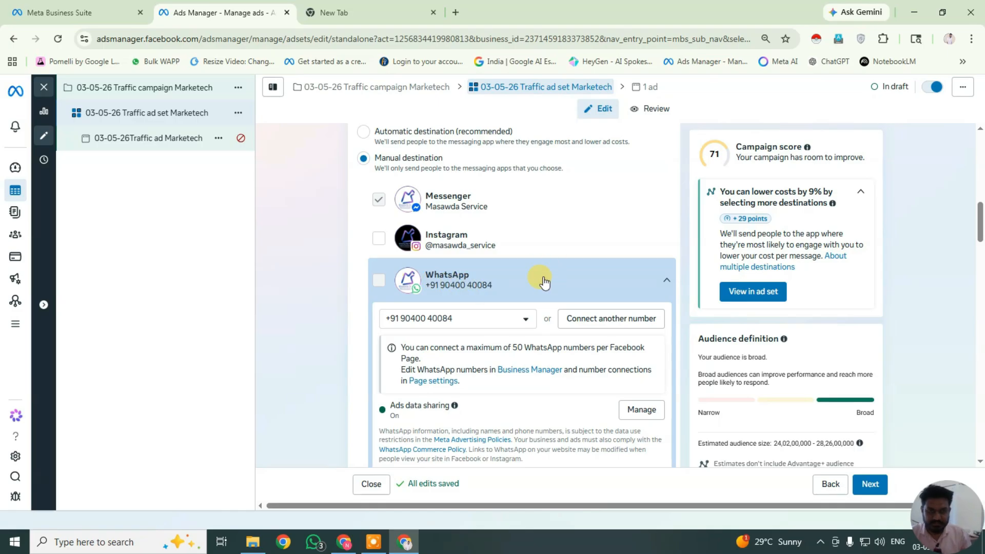
scroll(513, 277, down, 2)
scroll(465, 268, up, 4)
click(379, 285)
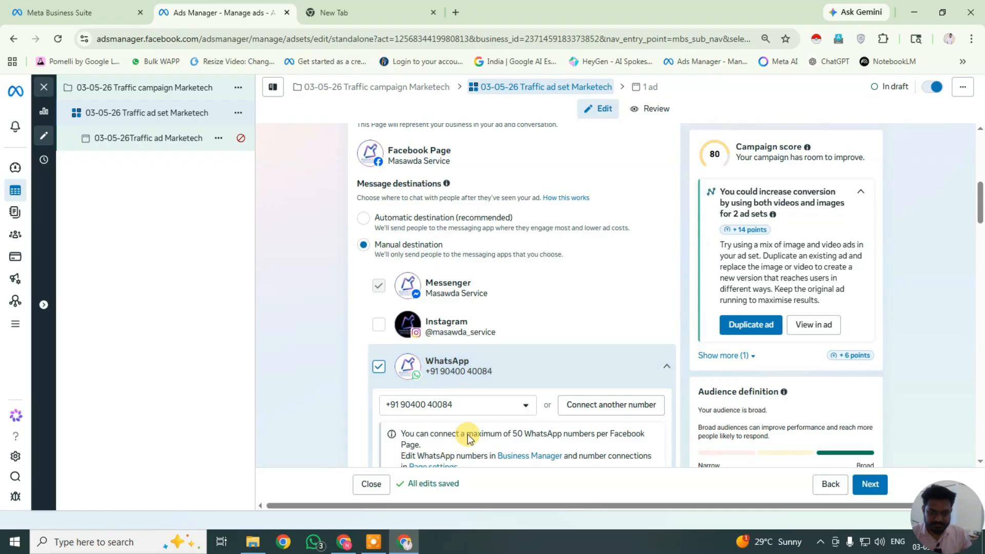
scroll(534, 385, down, 6)
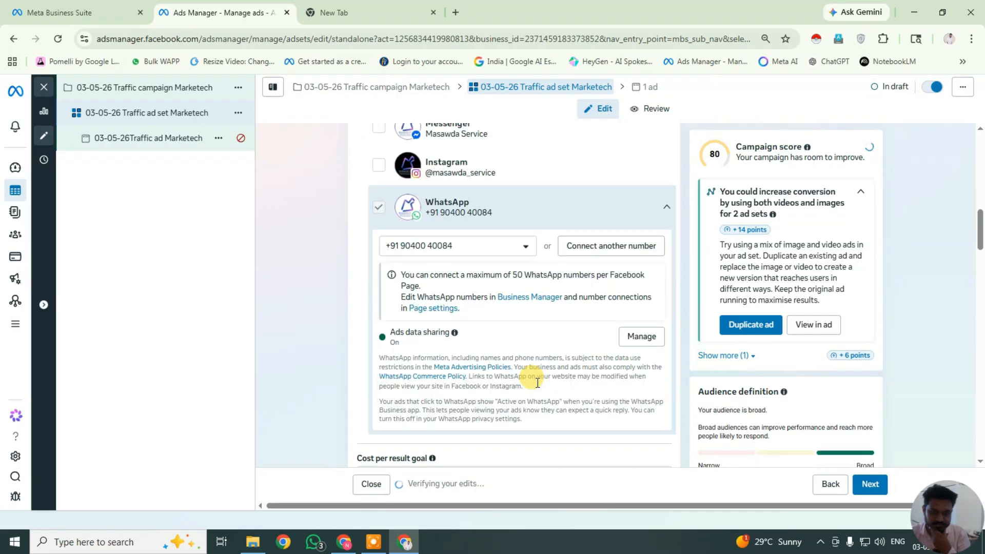
scroll(536, 385, down, 8)
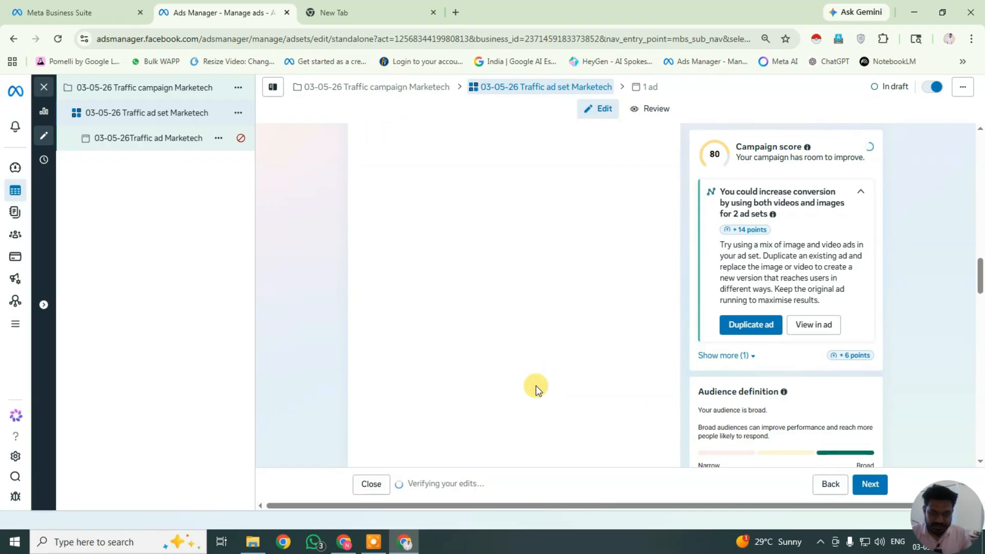
scroll(513, 347, down, 15)
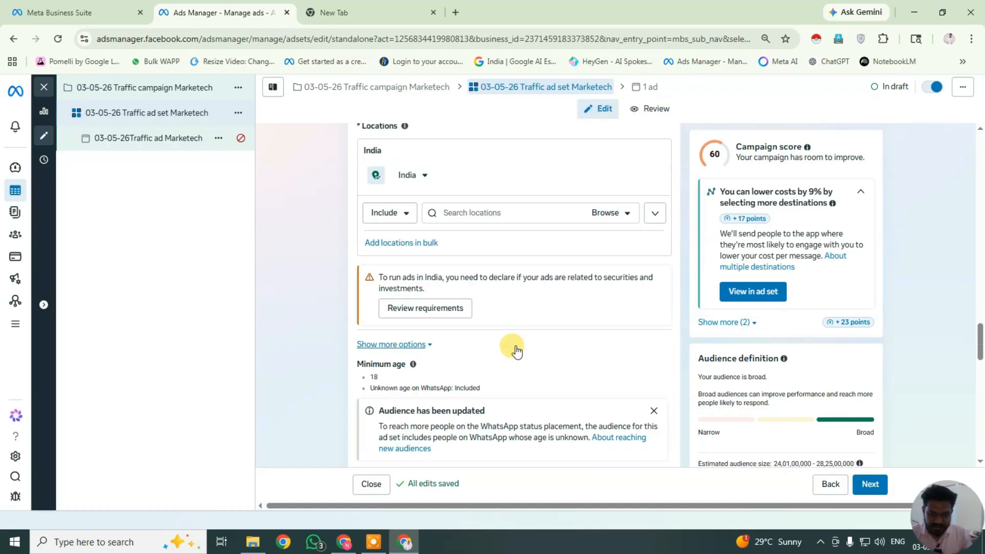
scroll(517, 350, down, 15)
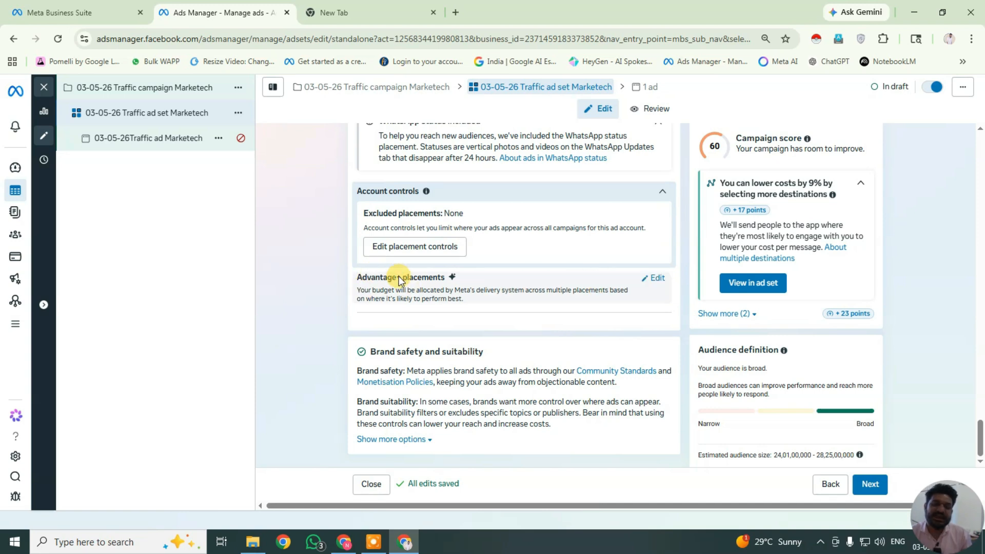
click(654, 278)
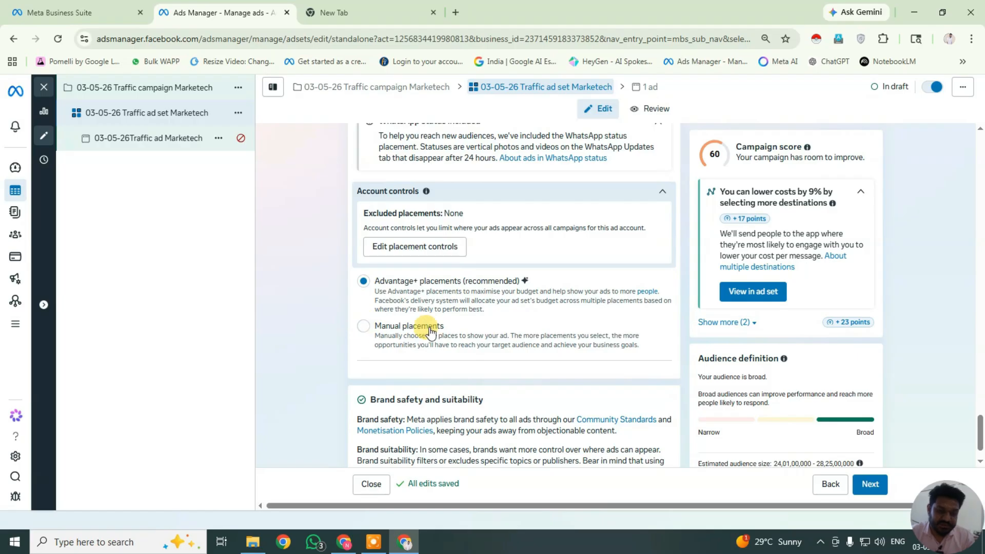
click(364, 327)
click(470, 352)
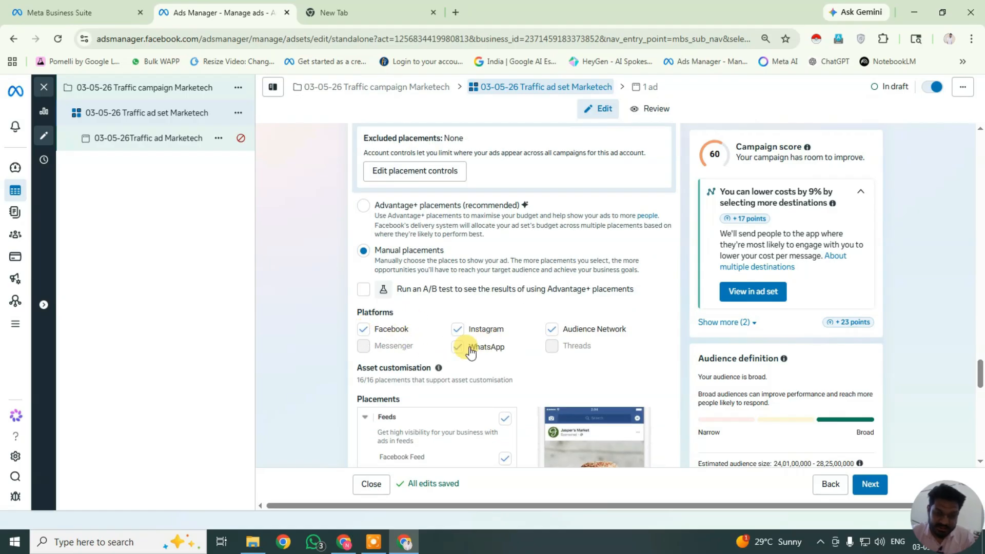
scroll(489, 351, down, 10)
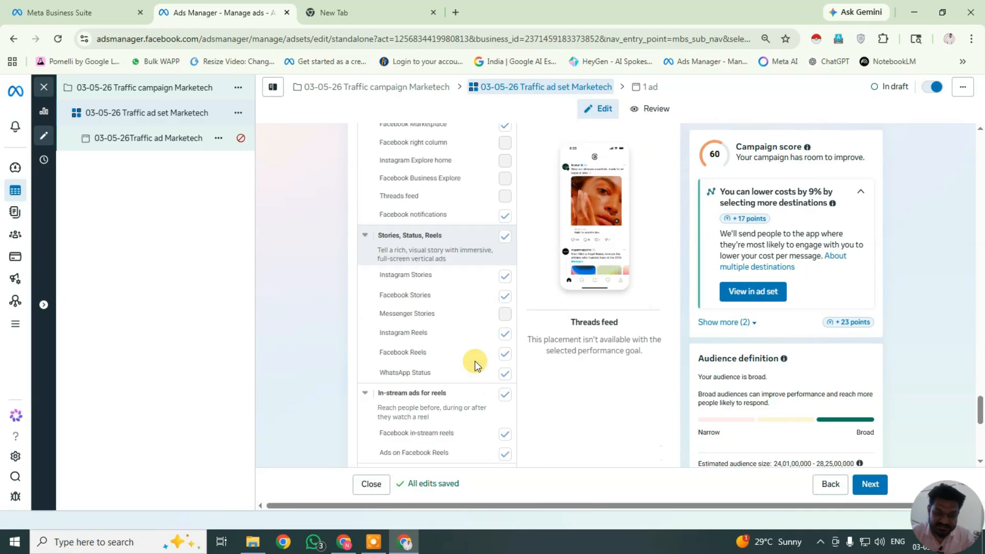
scroll(517, 355, up, 8)
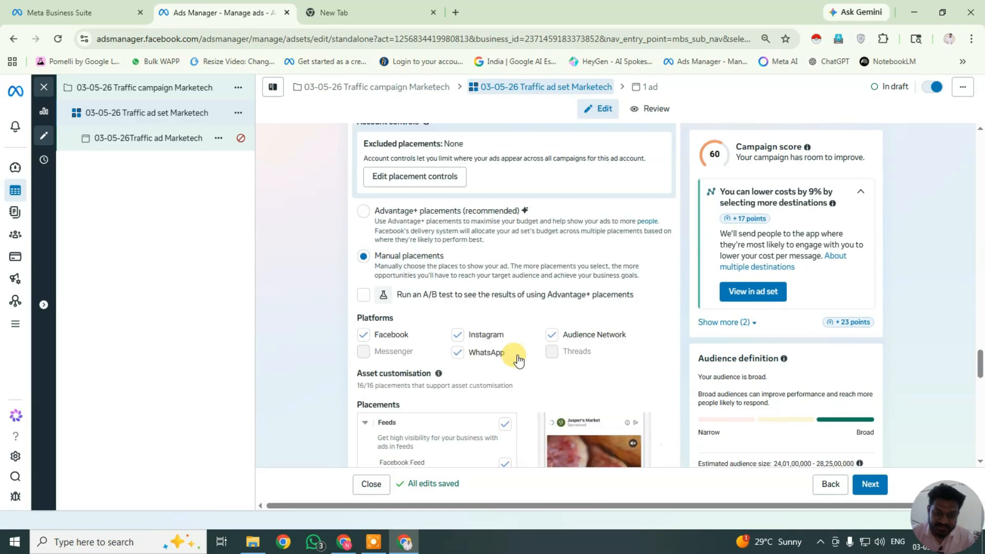
scroll(511, 369, down, 12)
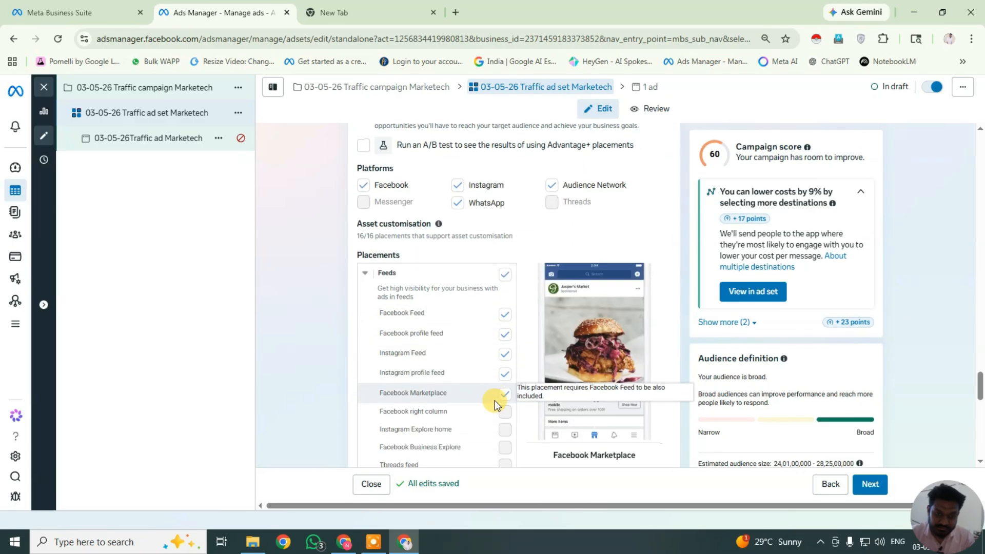
scroll(459, 426, down, 5)
click(425, 308)
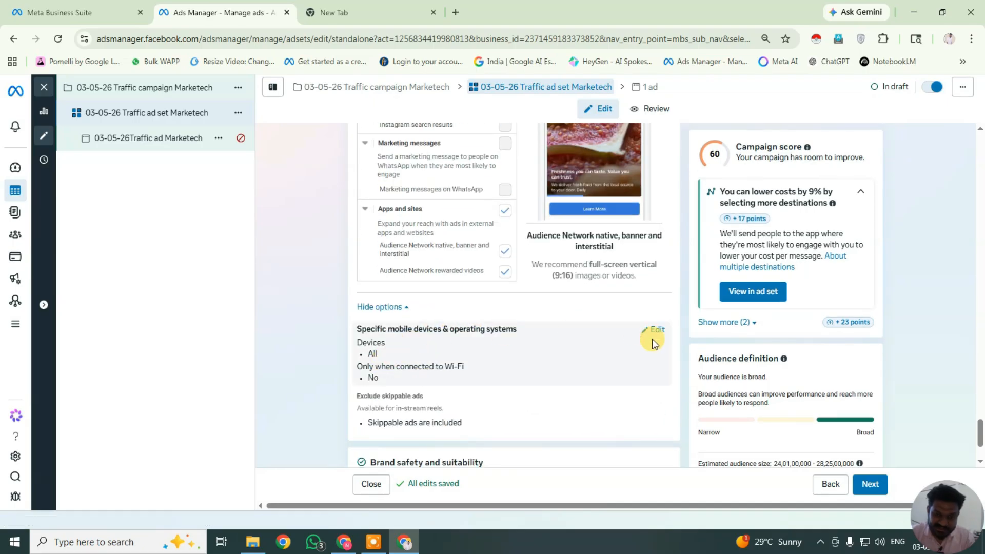
click(652, 338)
click(455, 353)
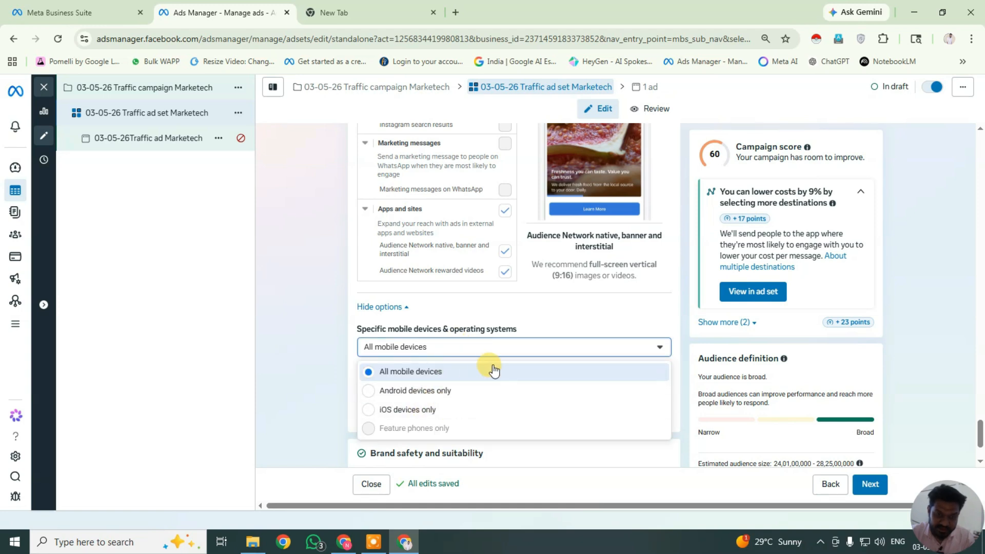
click(494, 370)
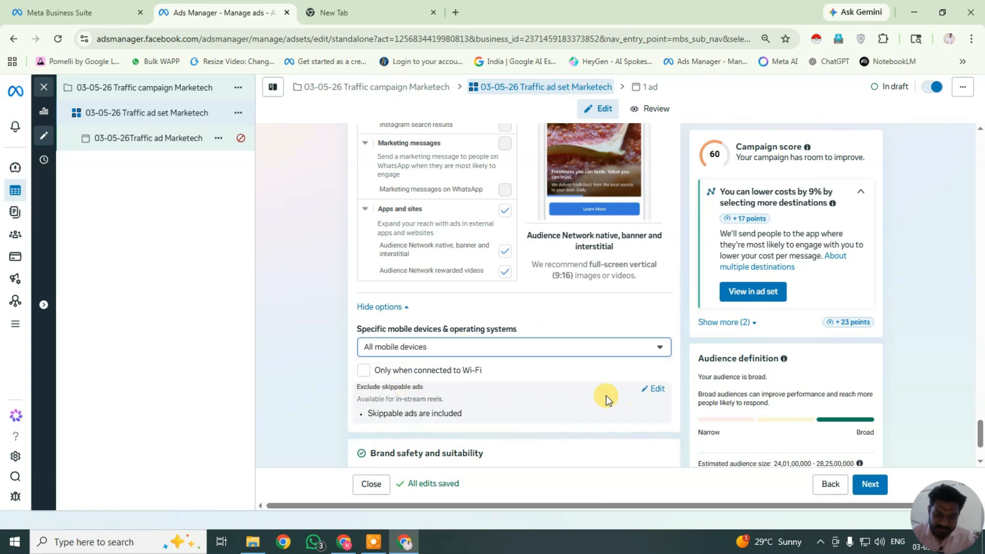
scroll(553, 389, up, 10)
scroll(553, 393, down, 5)
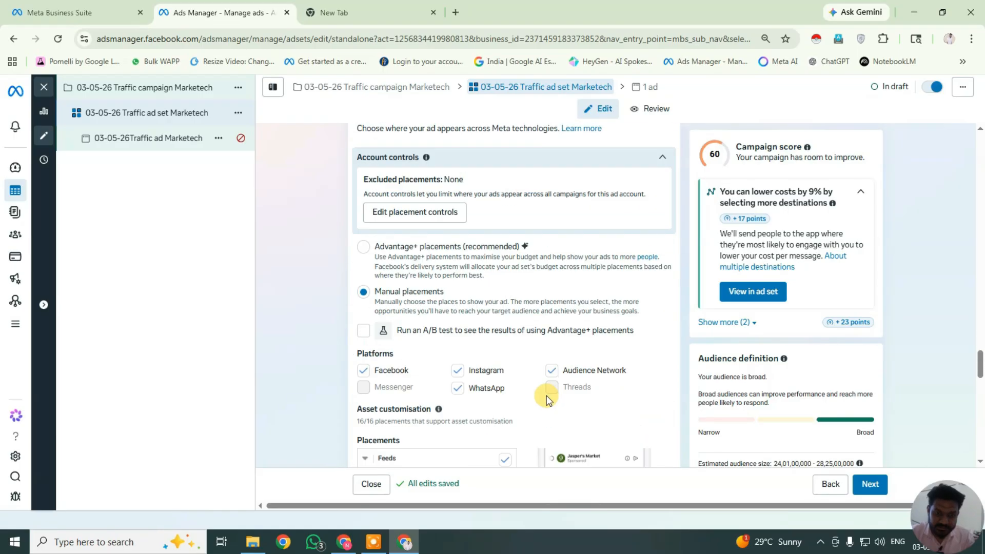
click(364, 248)
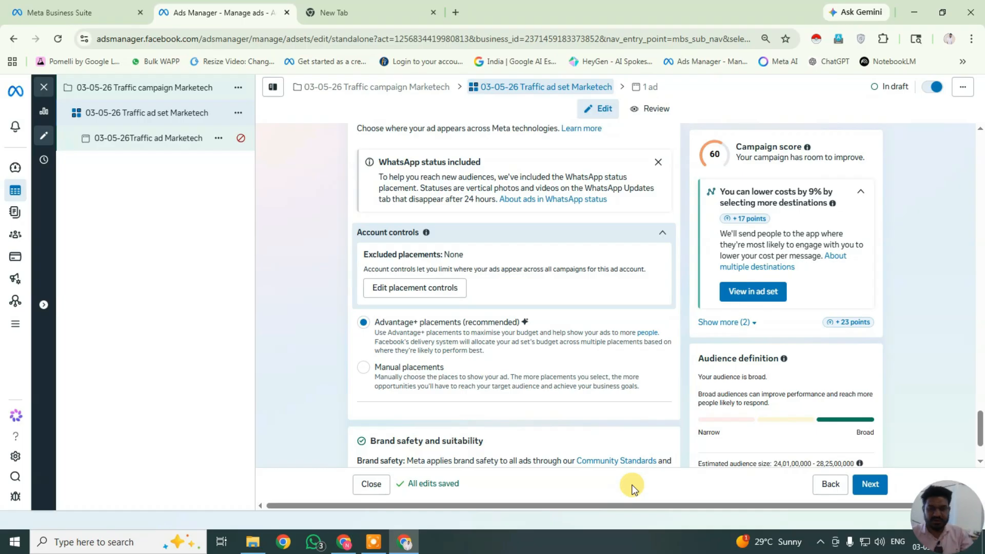
scroll(469, 378, down, 1)
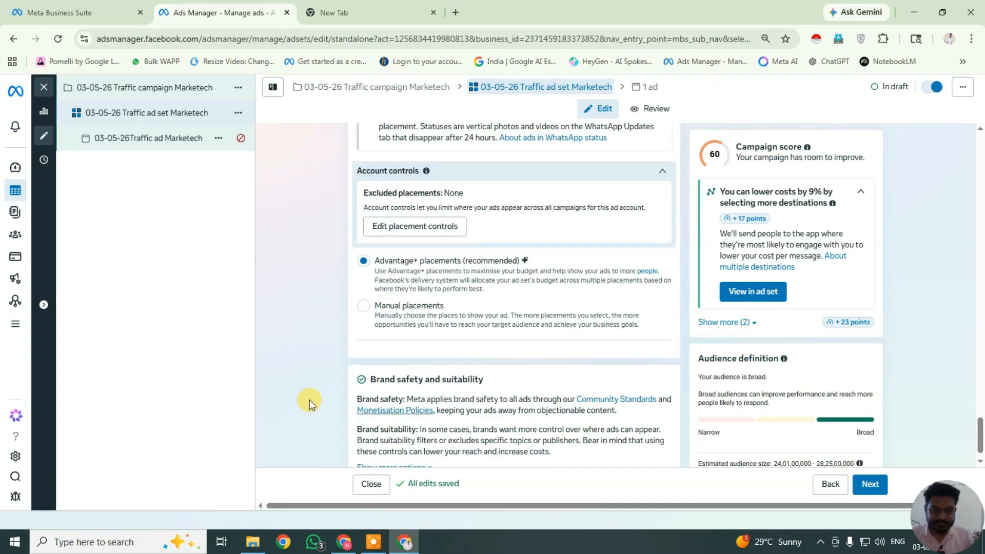
- Move to the ad's settings and collapse the account verification warnings
click(873, 490)
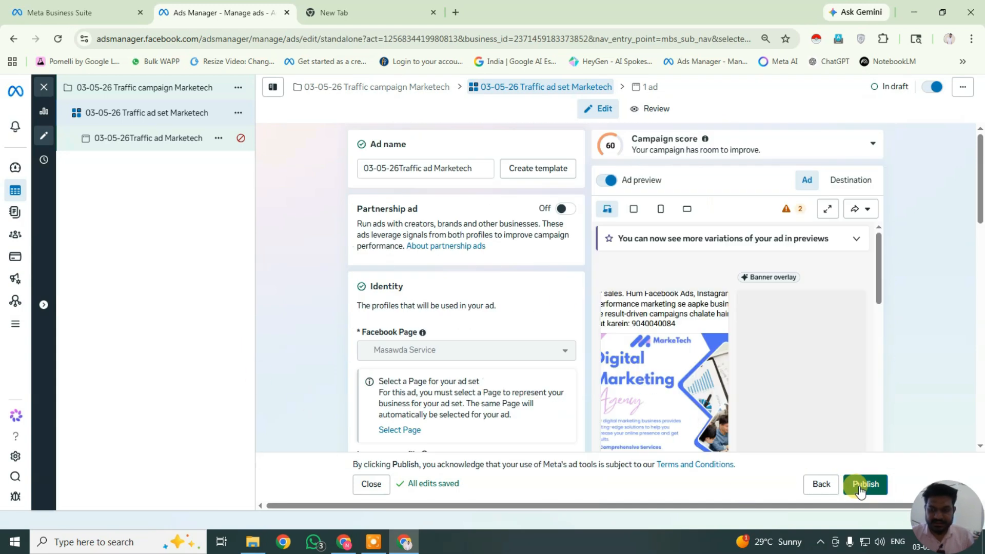
scroll(664, 339, down, 5)
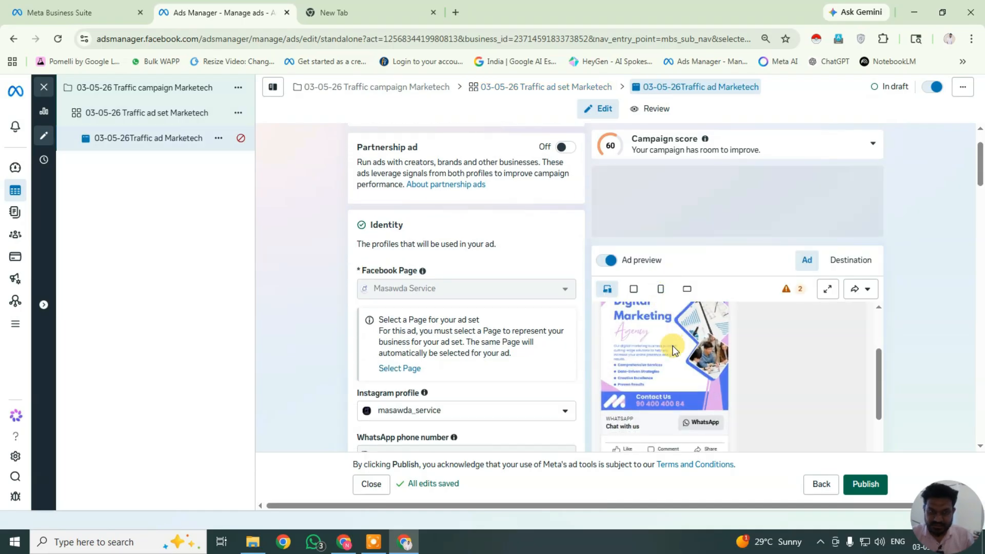
scroll(497, 354, down, 2)
scroll(495, 364, down, 7)
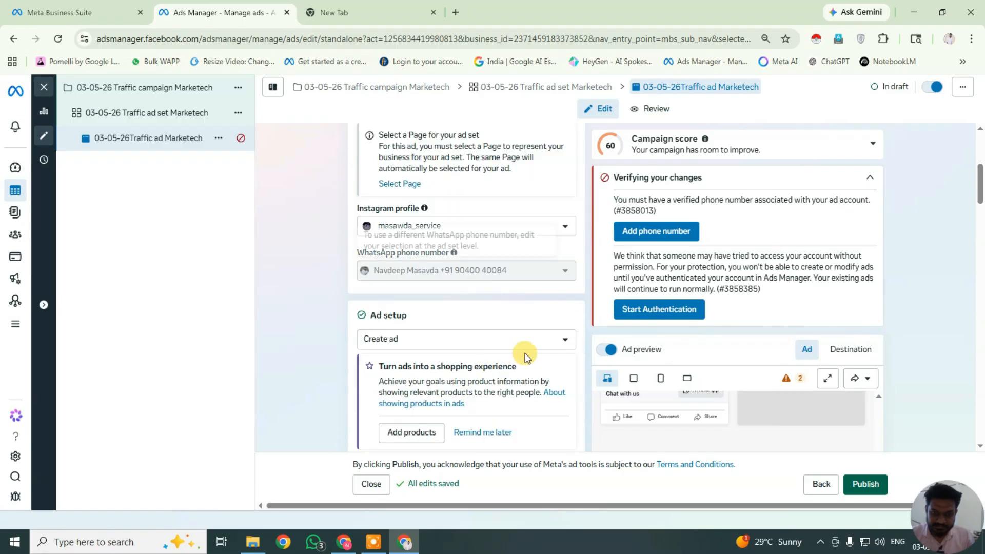
scroll(530, 378, up, 1)
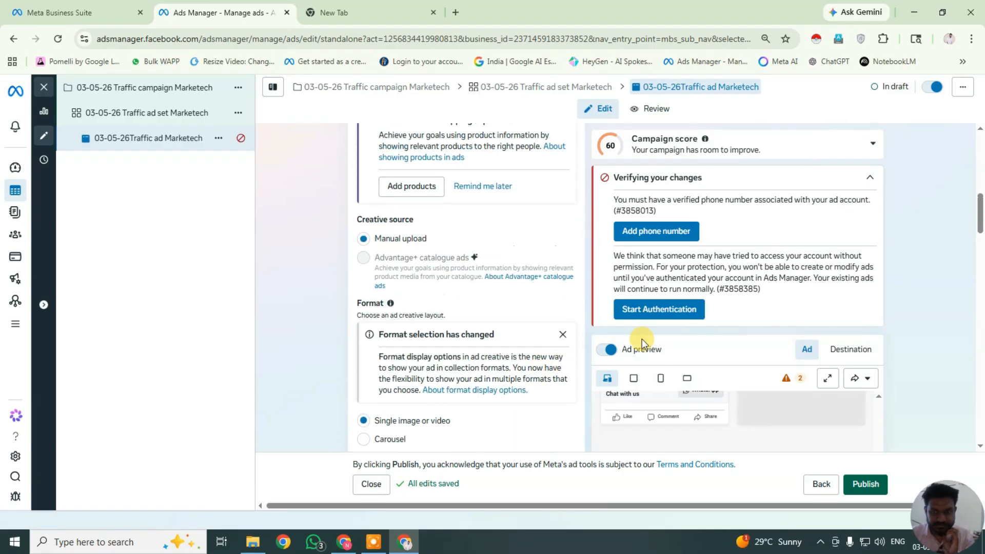
scroll(673, 322, up, 6)
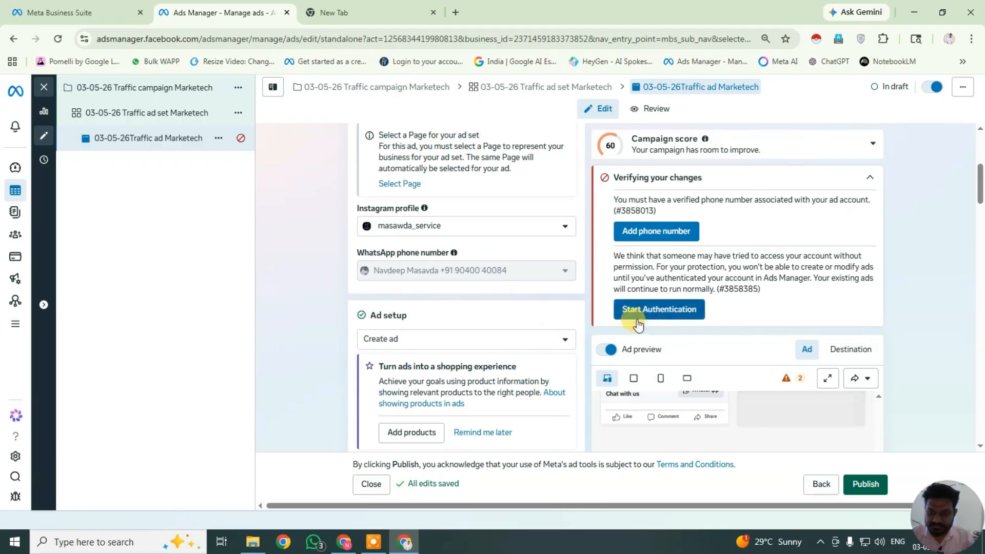
click(869, 180)
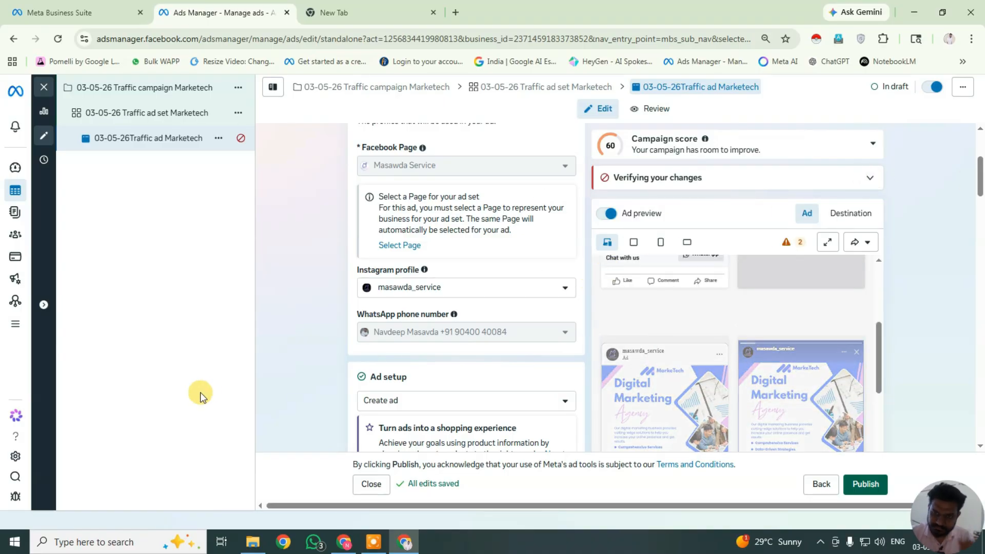
- Use the existing Hindi FAQ message template for starting WhatsApp chats
scroll(501, 317, up, 2)
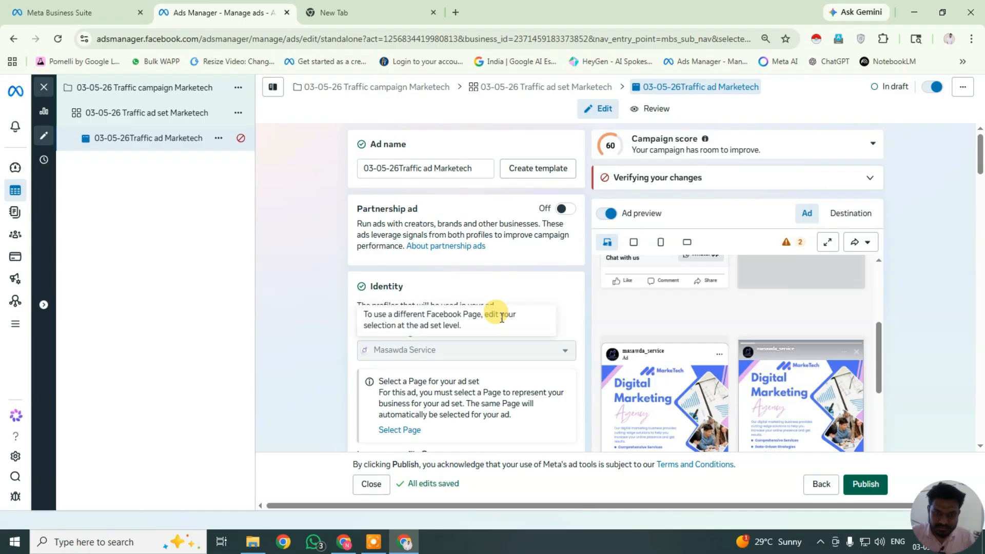
scroll(541, 337, down, 2)
scroll(525, 352, down, 12)
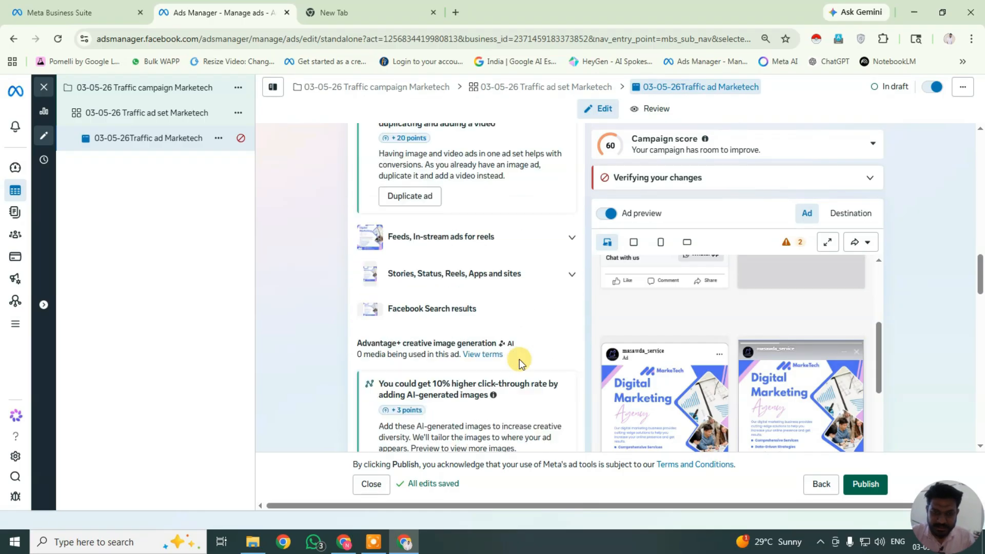
scroll(513, 366, down, 10)
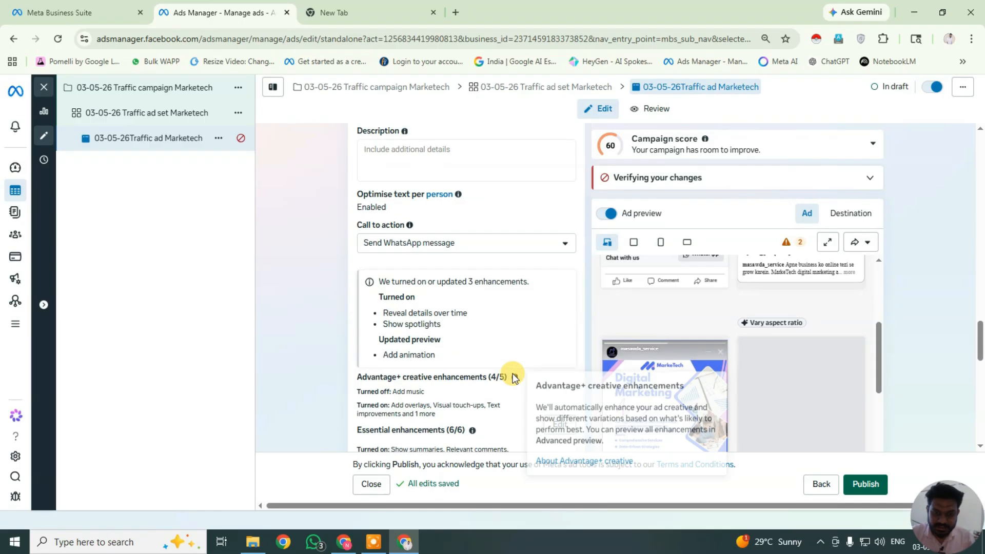
scroll(508, 200, down, 5)
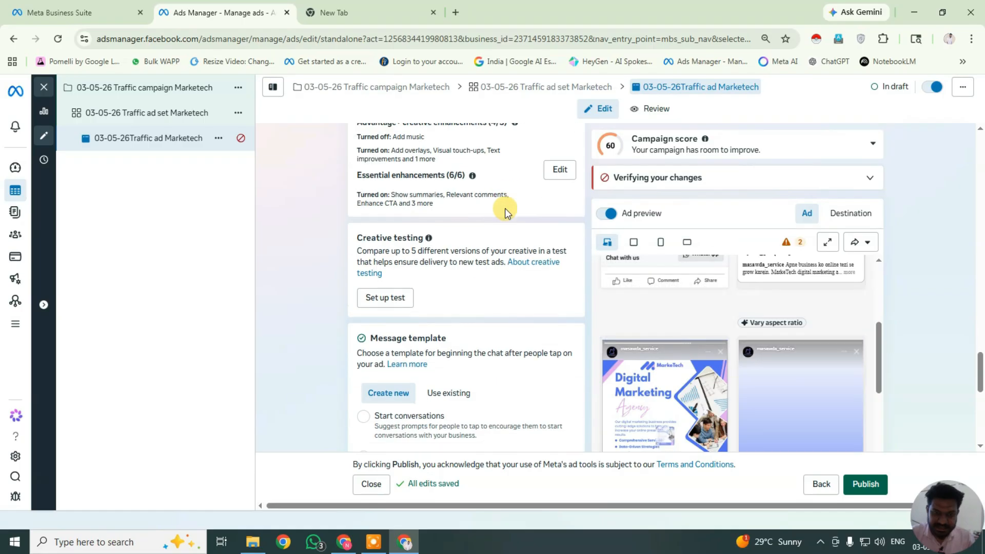
click(439, 288)
scroll(431, 259, down, 4)
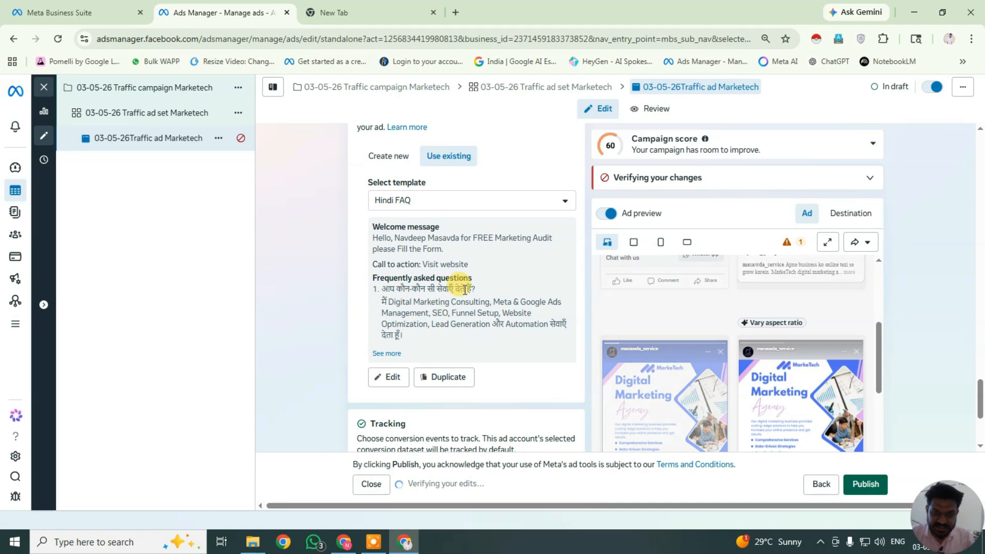
click(383, 380)
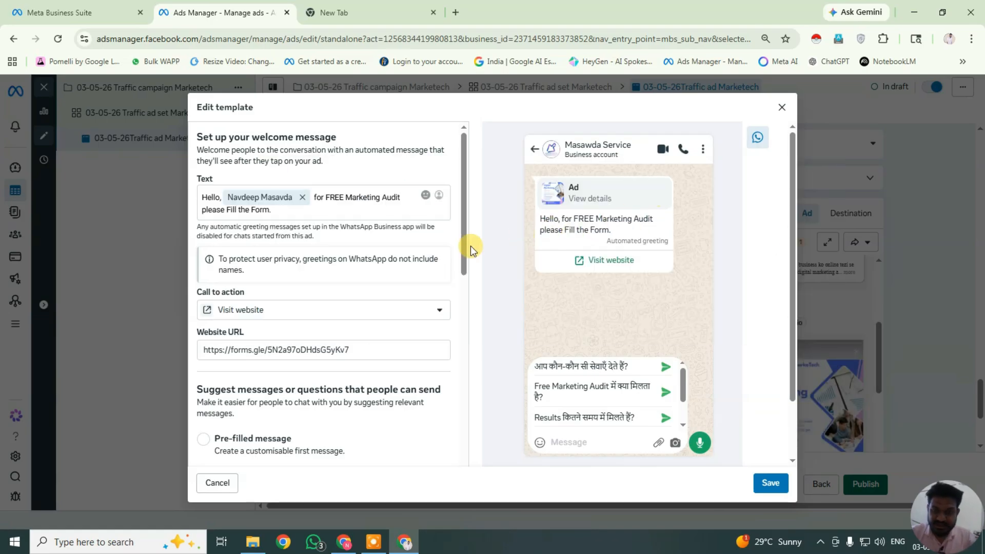
scroll(356, 288, down, 1)
scroll(359, 295, up, 1)
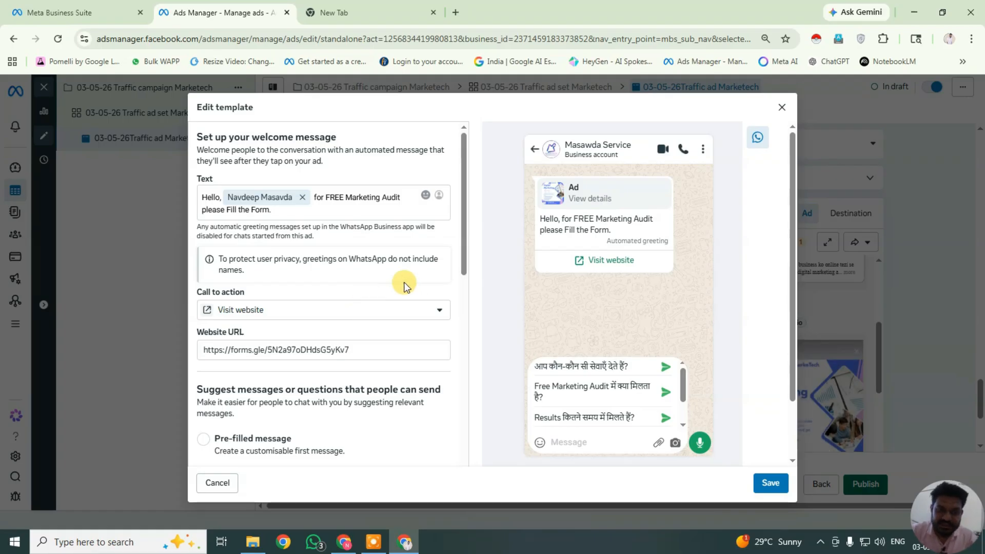
scroll(404, 285, down, 7)
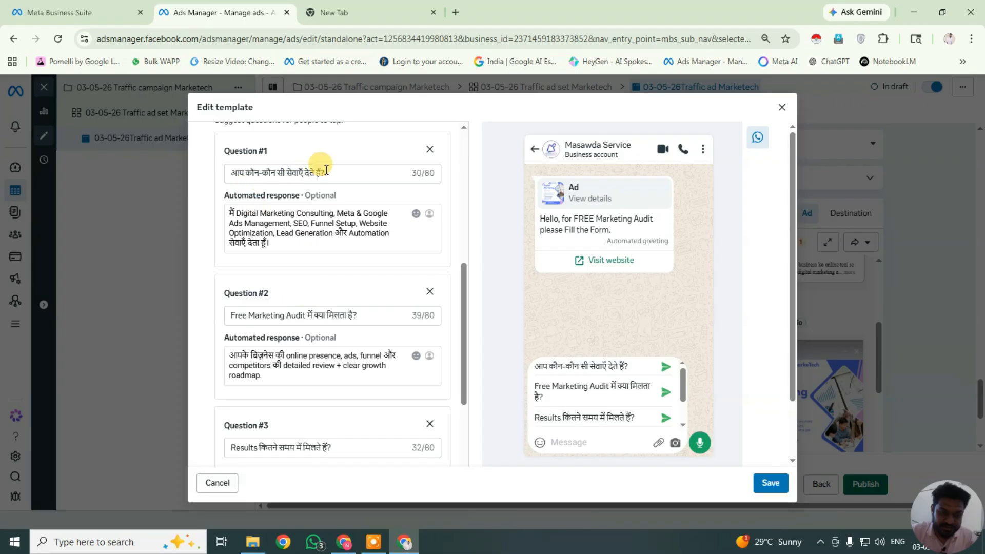
scroll(320, 195, up, 3)
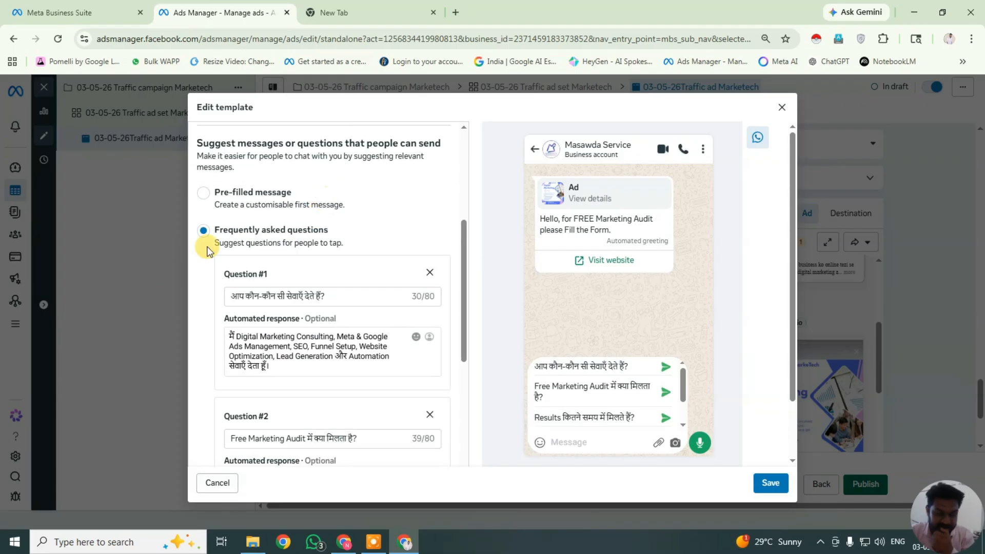
scroll(323, 258, down, 2)
scroll(328, 254, up, 8)
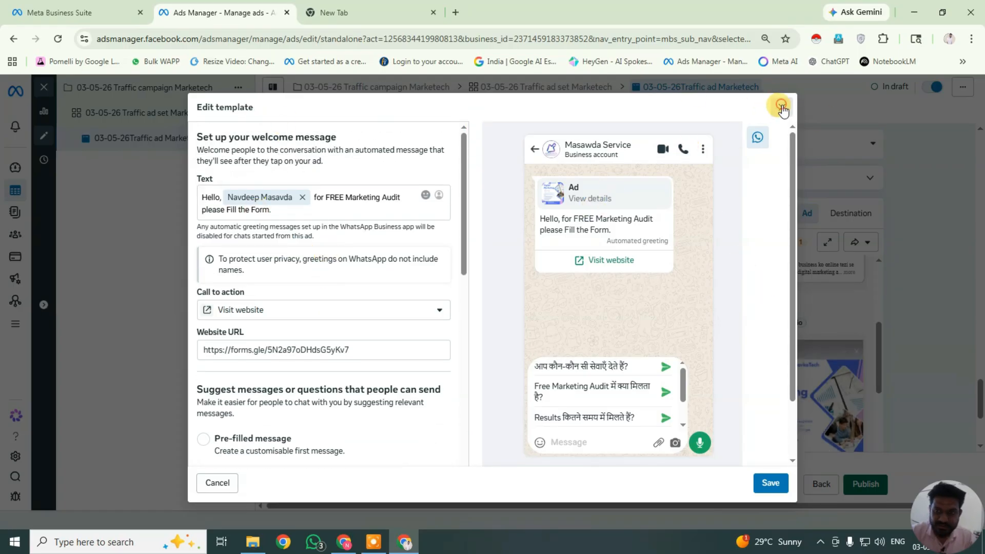
click(781, 107)
- Publish the Marketech traffic ad, prompting a request to add a phone number
scroll(411, 256, up, 2)
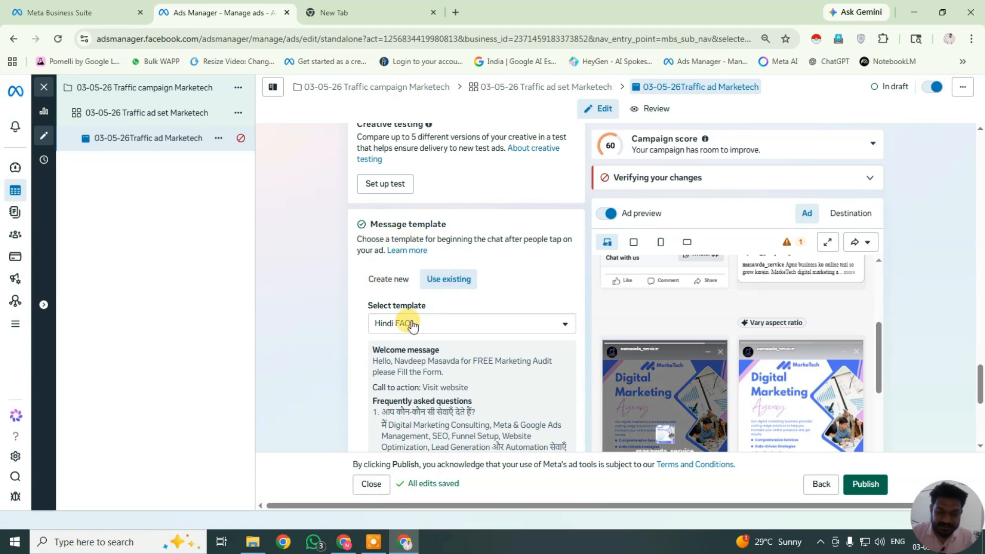
scroll(493, 359, down, 5)
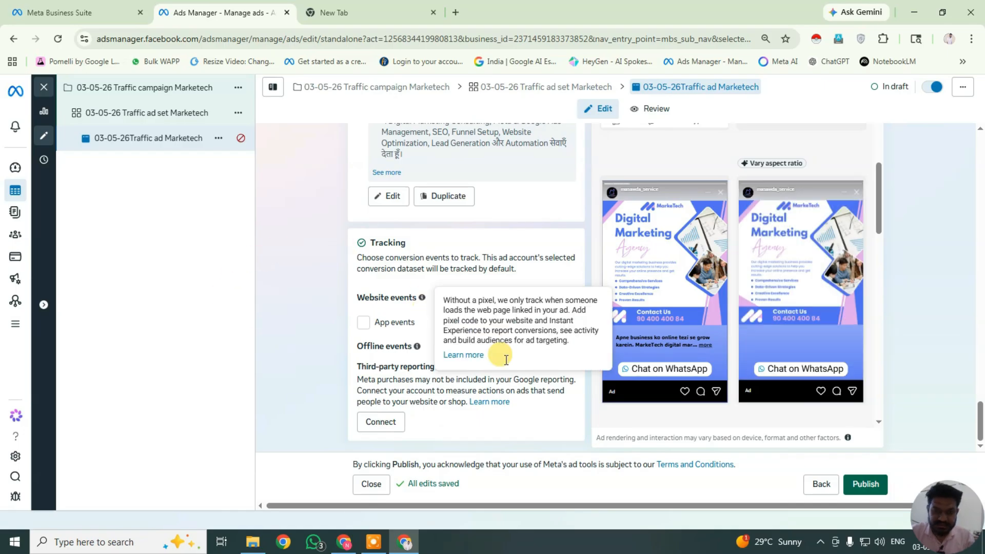
click(865, 484)
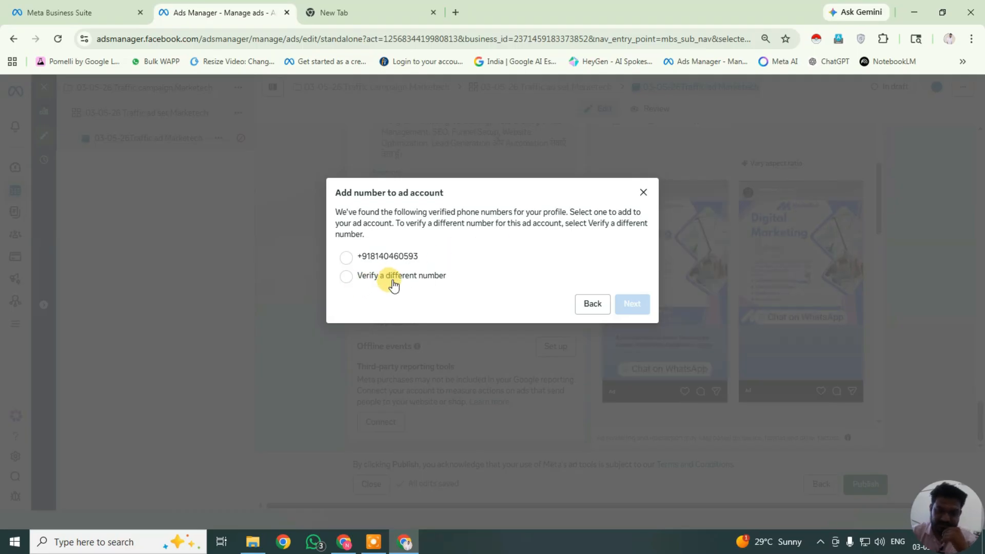
- Choose to verify a different number and set the country code to India +91
click(350, 280)
click(636, 304)
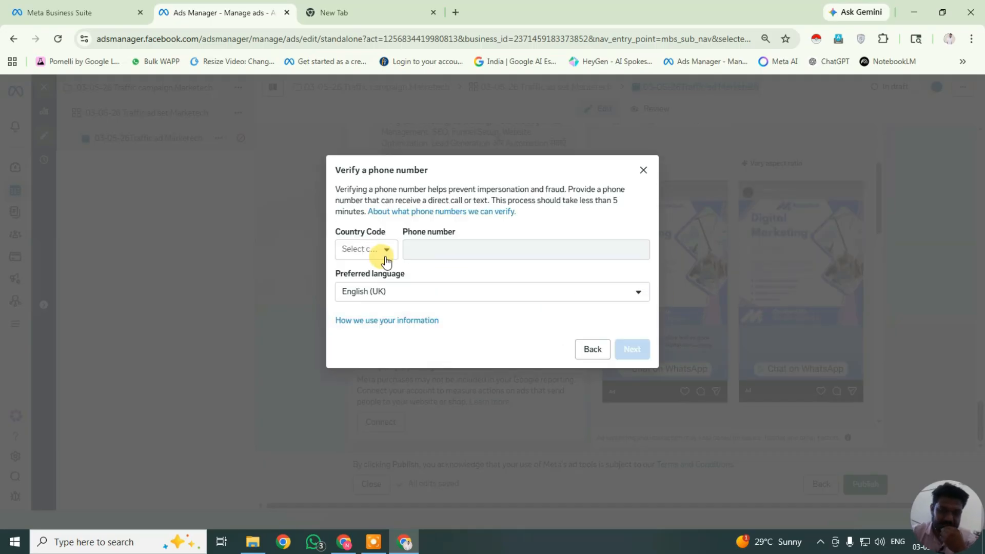
click(382, 249)
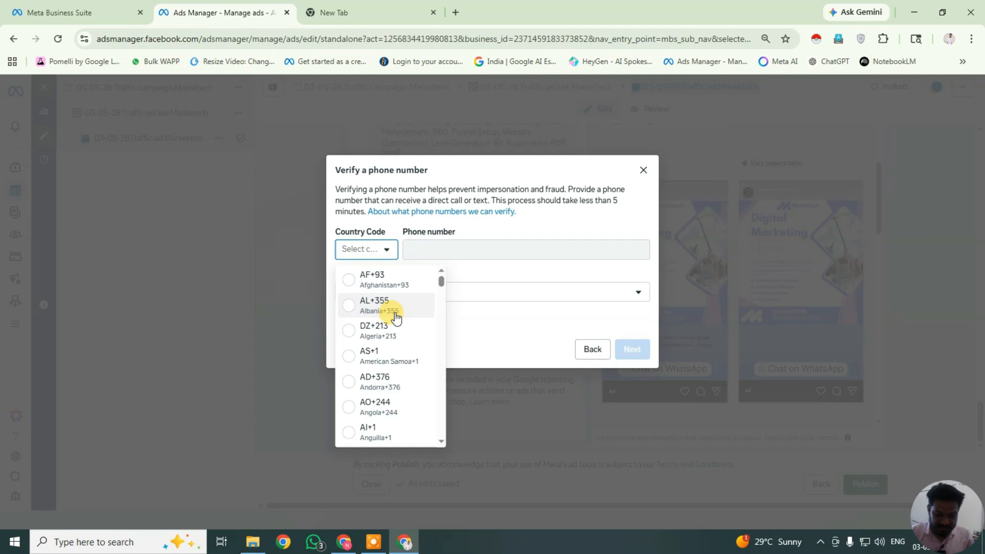
scroll(392, 390, down, 15)
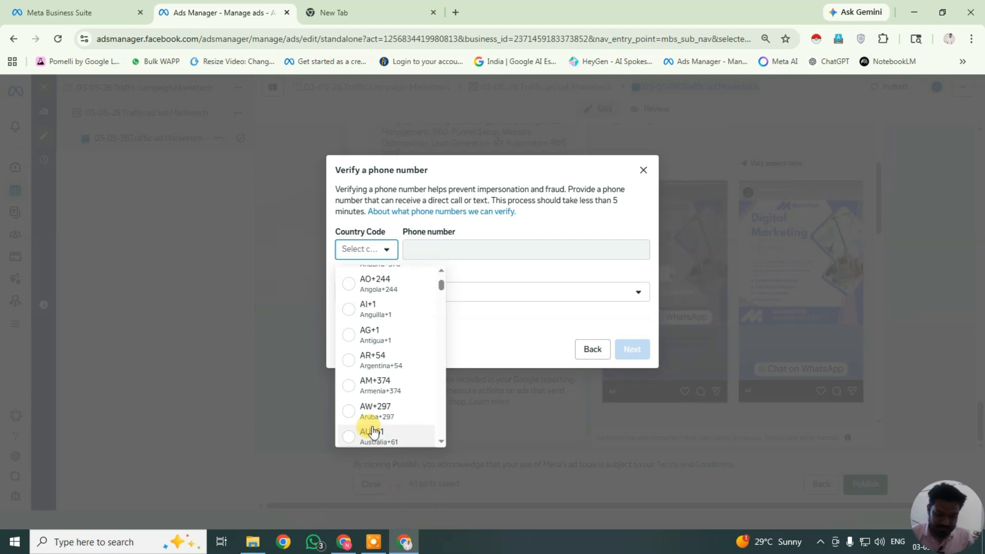
scroll(392, 389, down, 20)
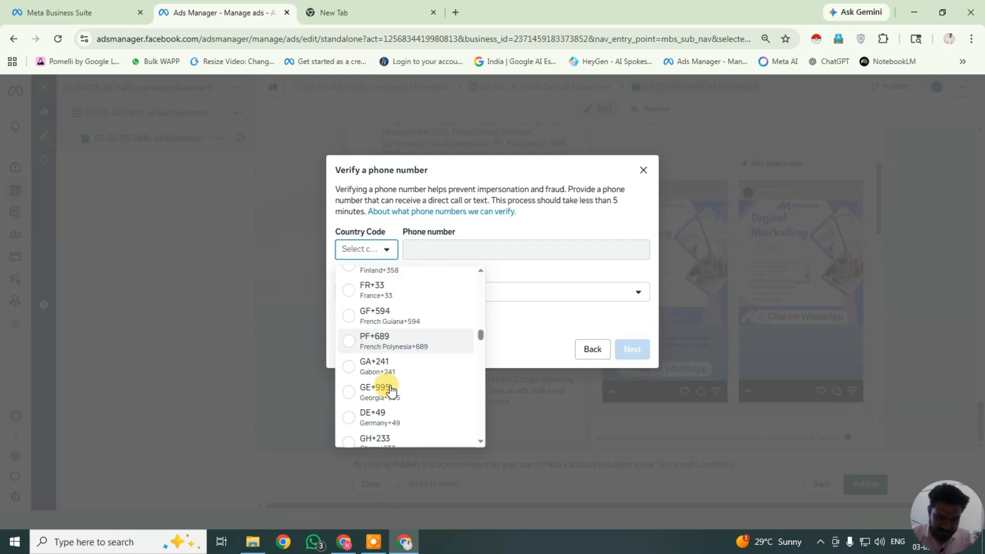
scroll(390, 392, down, 3)
scroll(389, 392, up, 12)
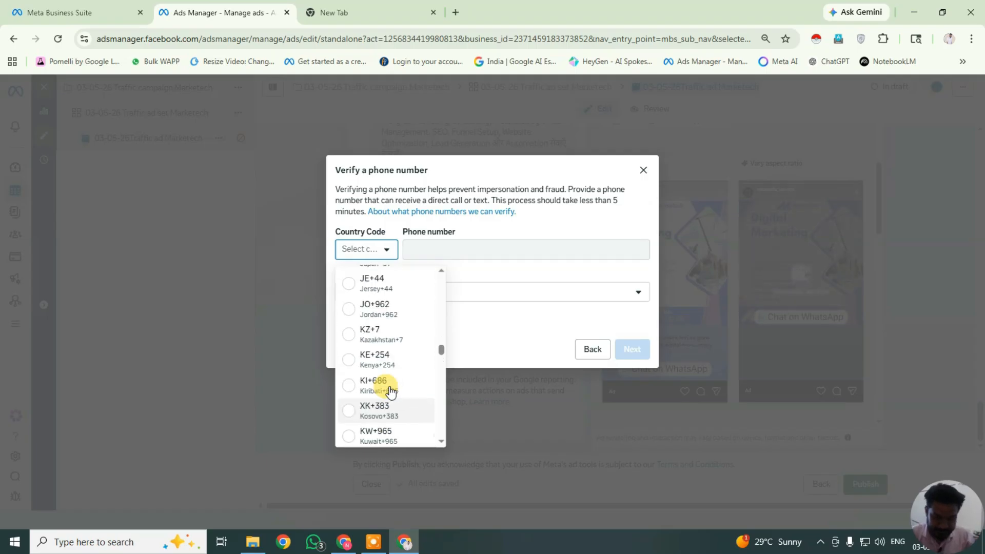
scroll(389, 390, up, 10)
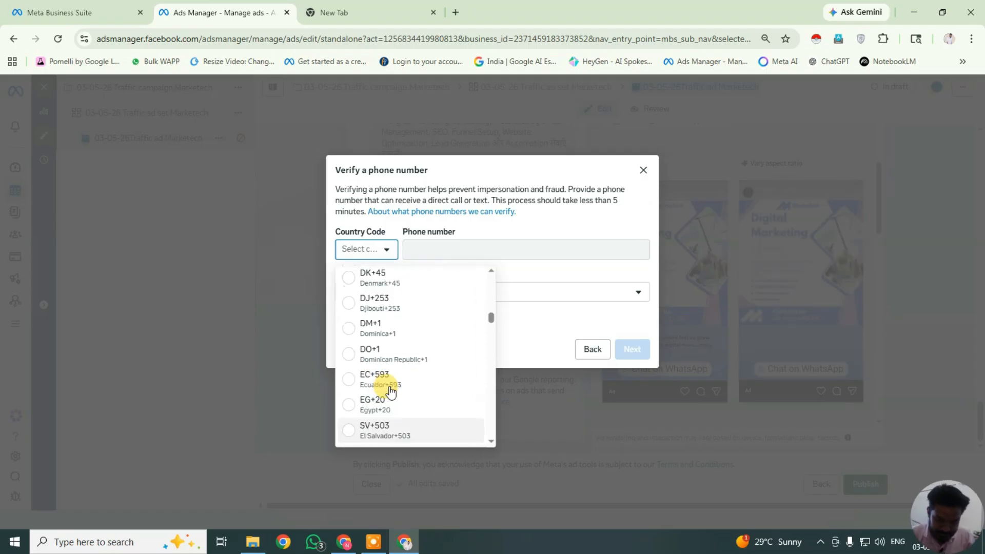
scroll(389, 386, down, 10)
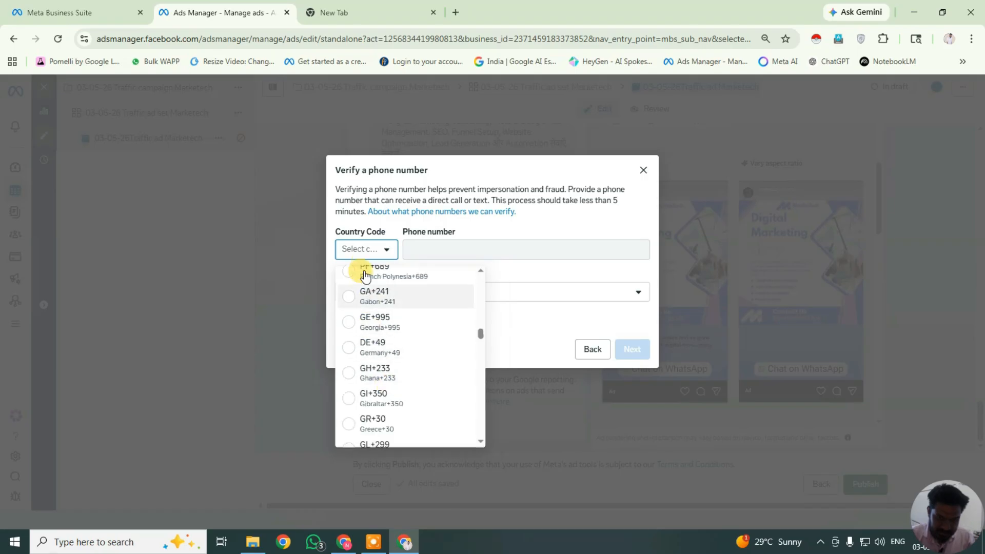
click(364, 251)
click(364, 251)
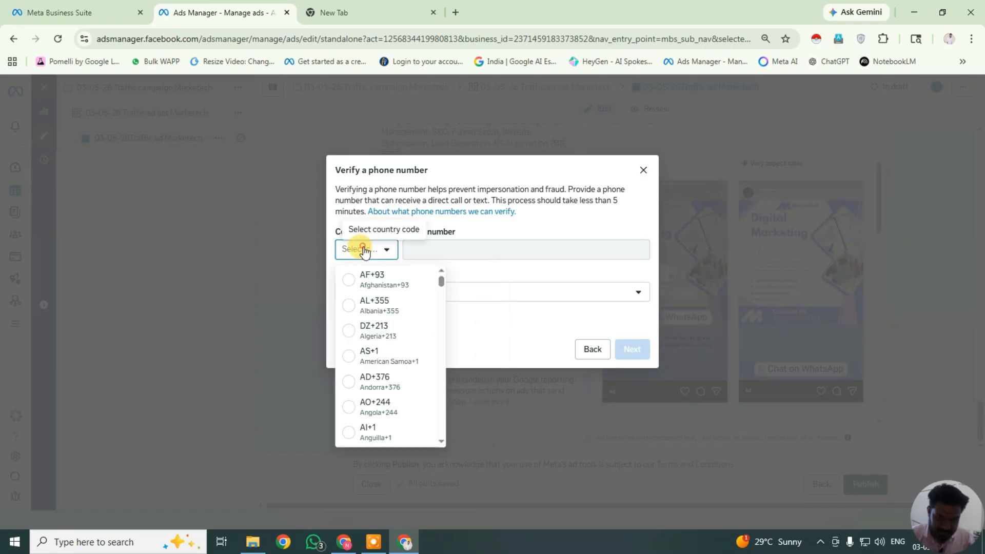
key(Down)
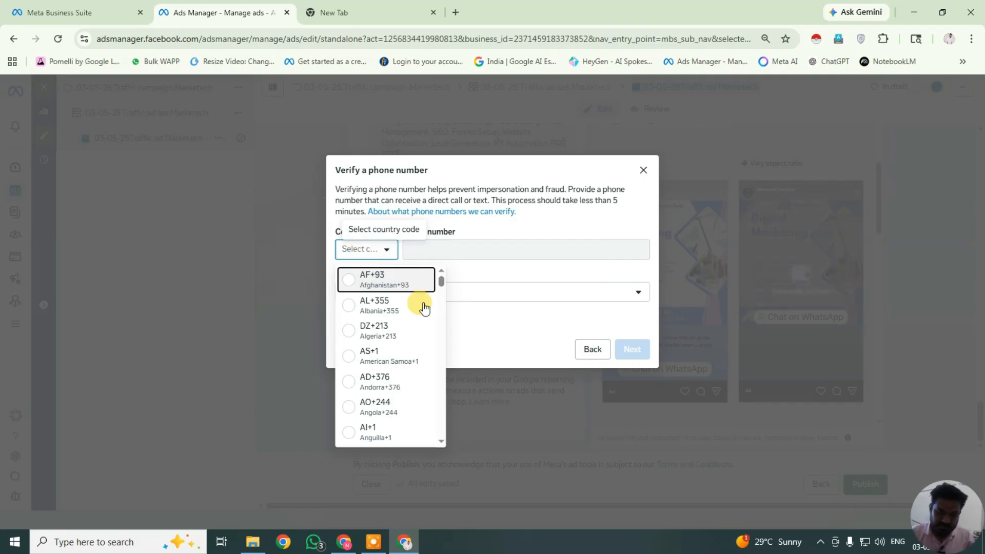
scroll(380, 361, down, 20)
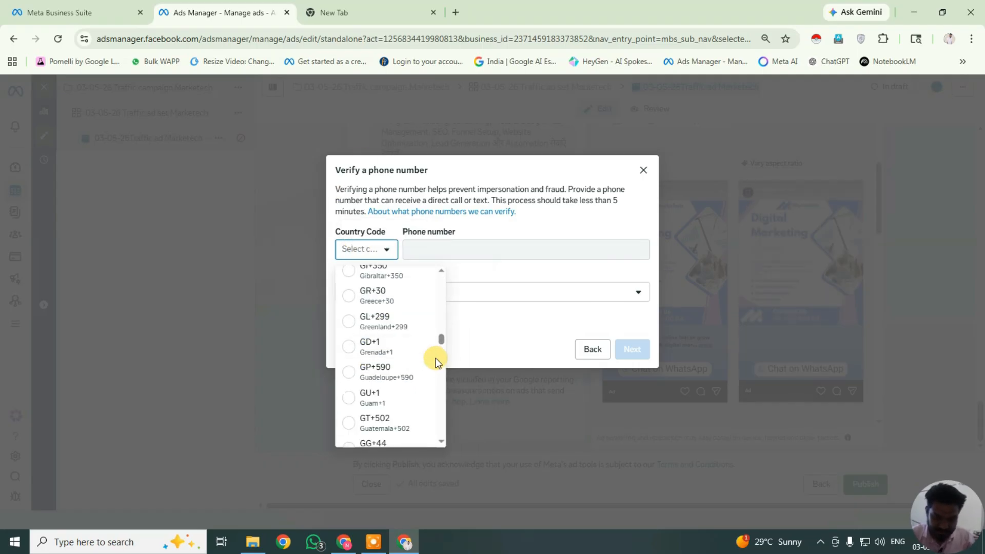
drag(442, 343, 442, 347)
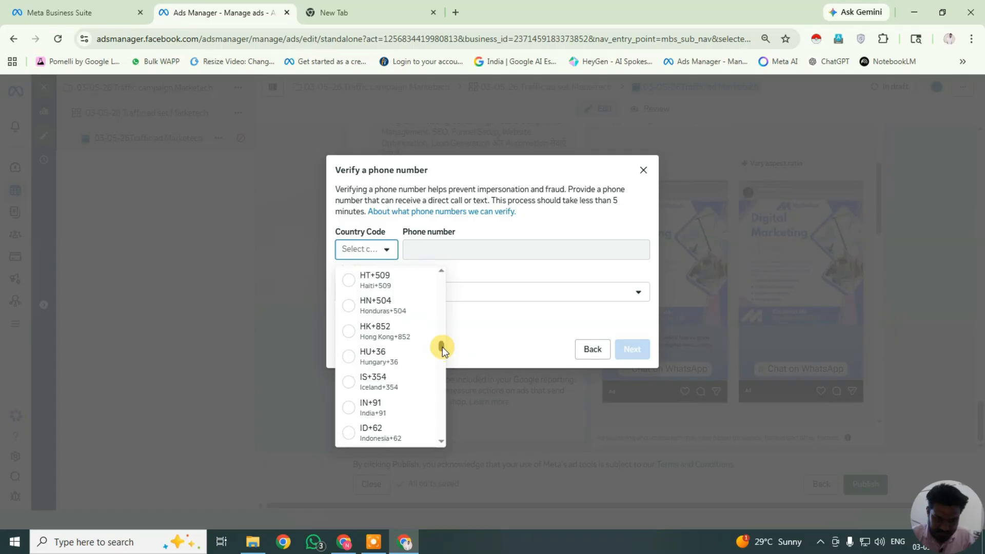
click(373, 406)
- Enter the phone number and submit it for verification
click(437, 250)
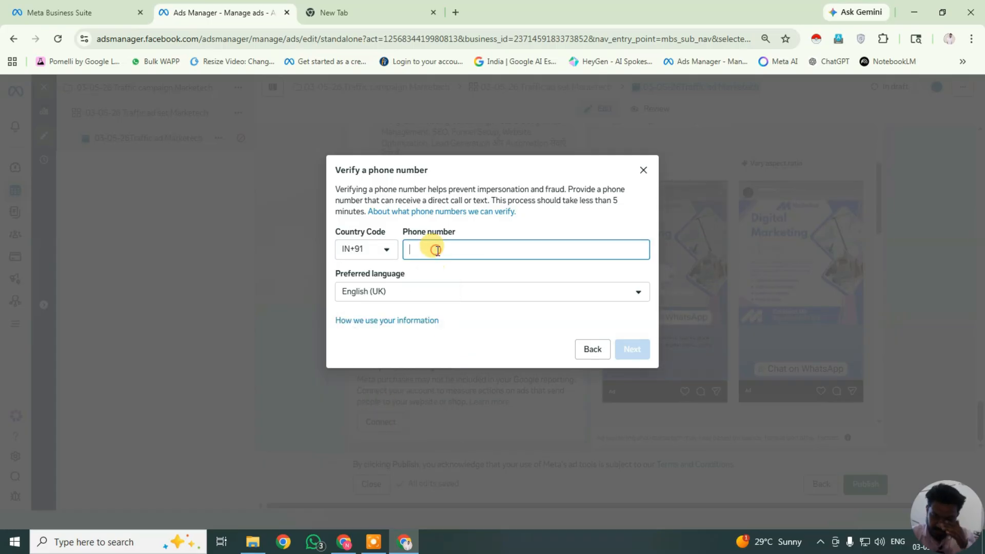
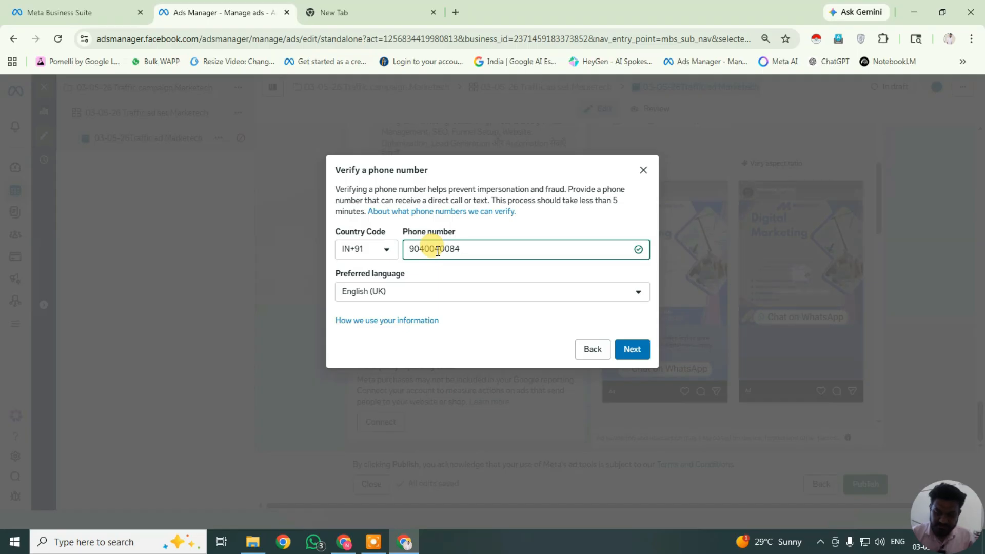
click(631, 348)
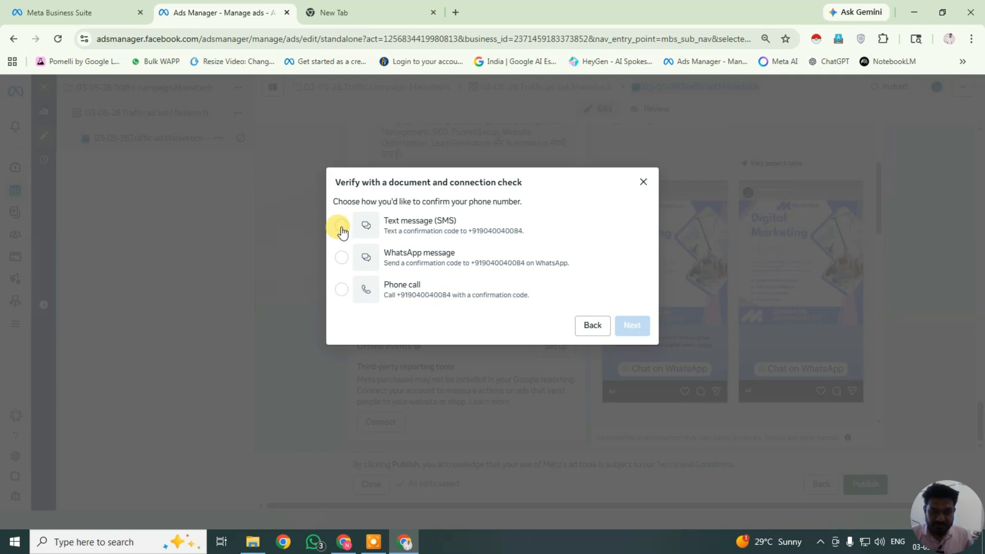
- Request the phone confirmation code by text message
click(341, 257)
click(632, 326)
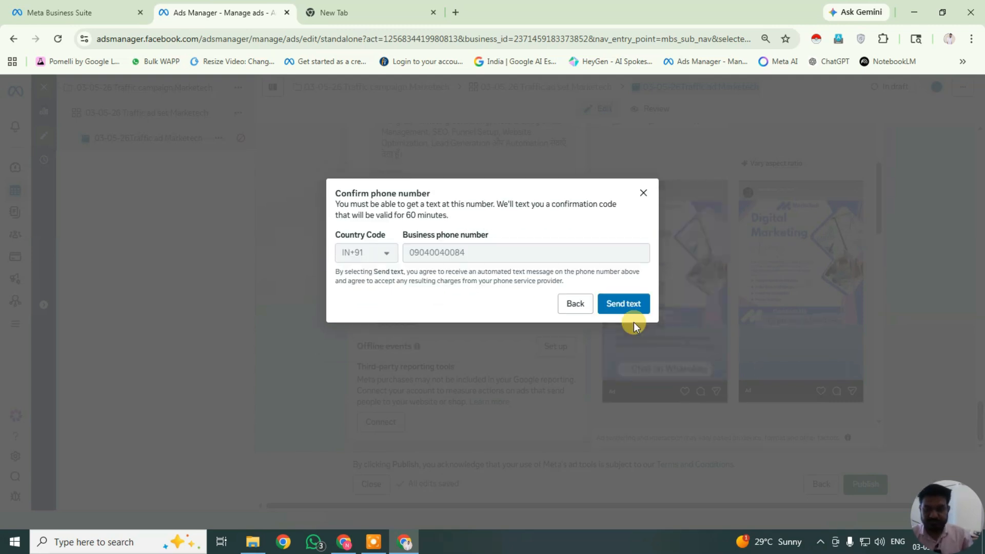
click(632, 308)
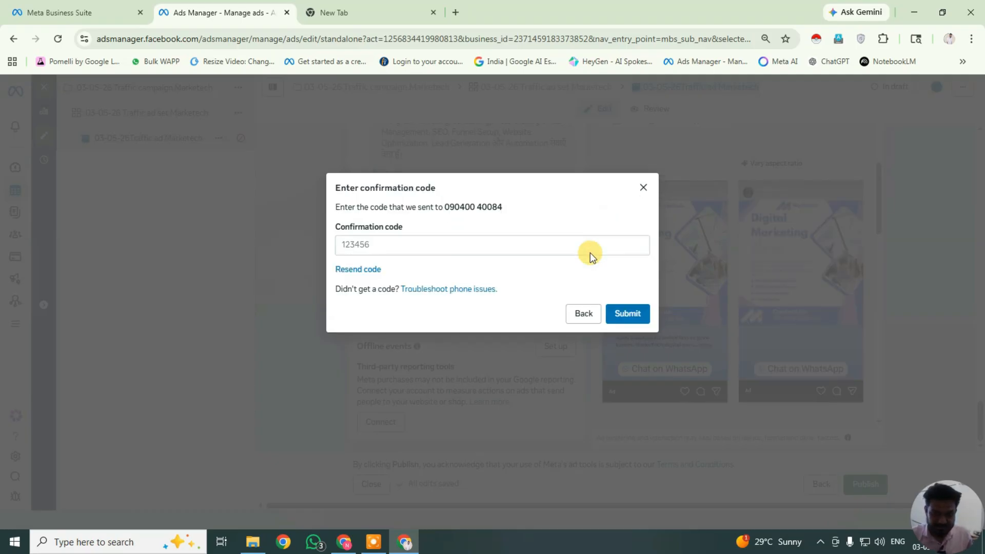
- Enter the SMS confirmation code, submit it, and close the phone-verified message
click(517, 242)
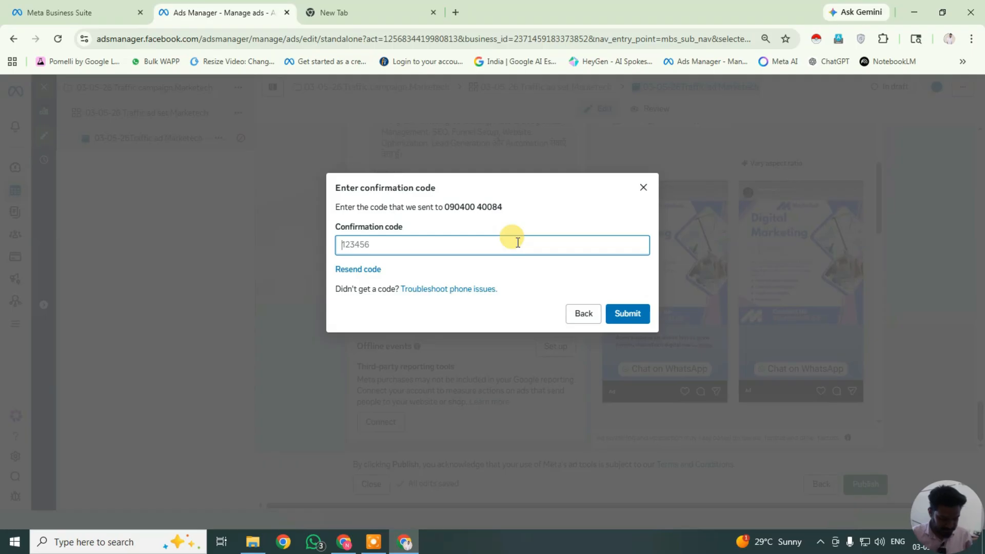
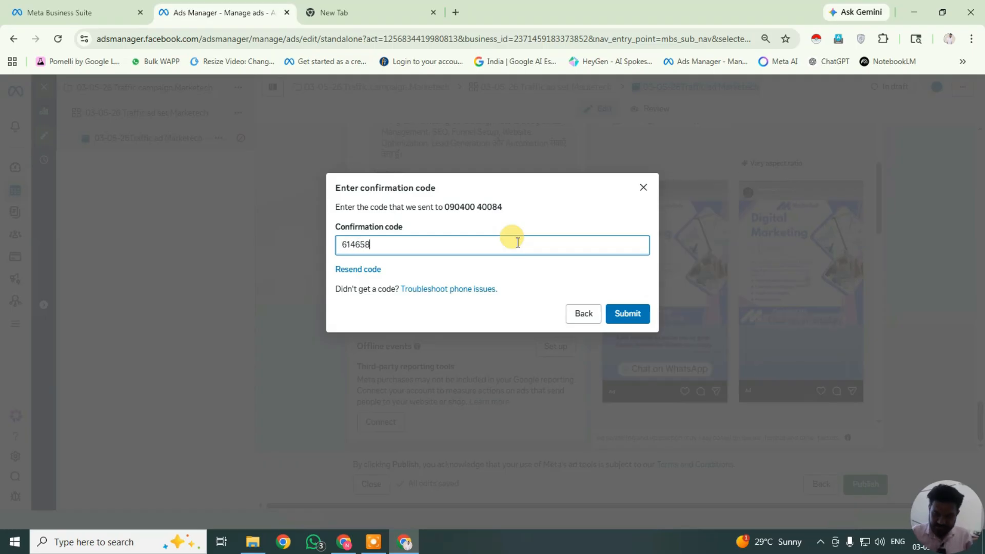
click(610, 313)
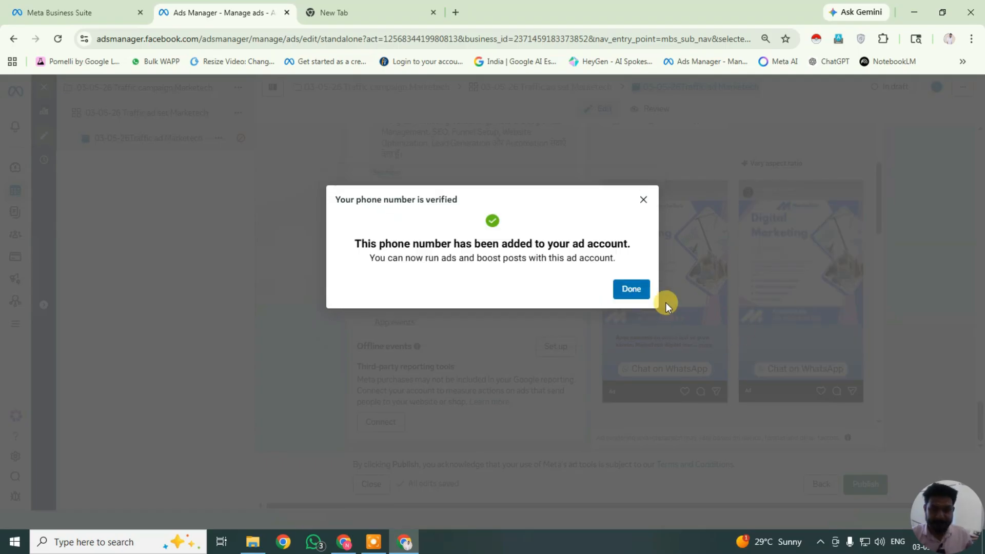
click(632, 289)
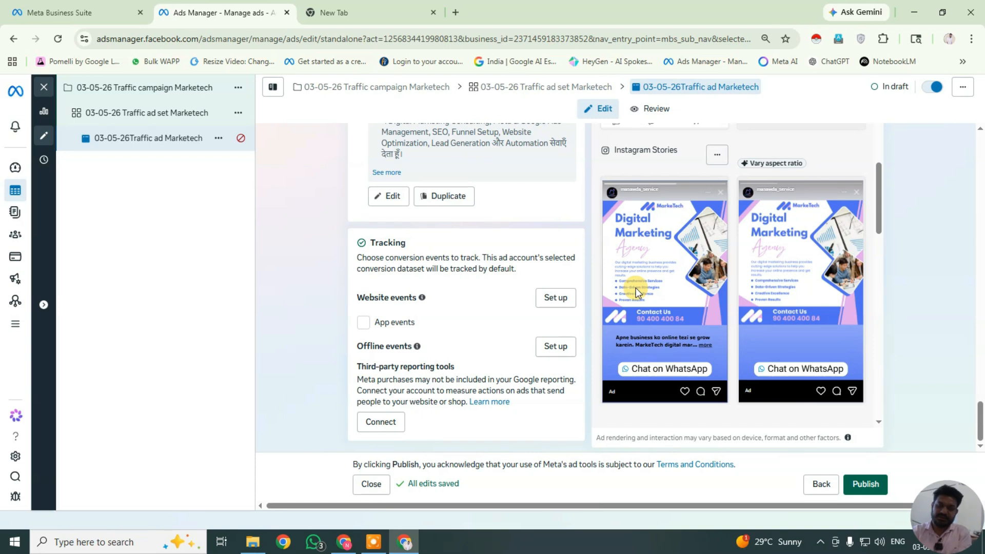
- Publish the Marketech ad, check the authentication error, and reopen the failed ad for fixing
click(861, 483)
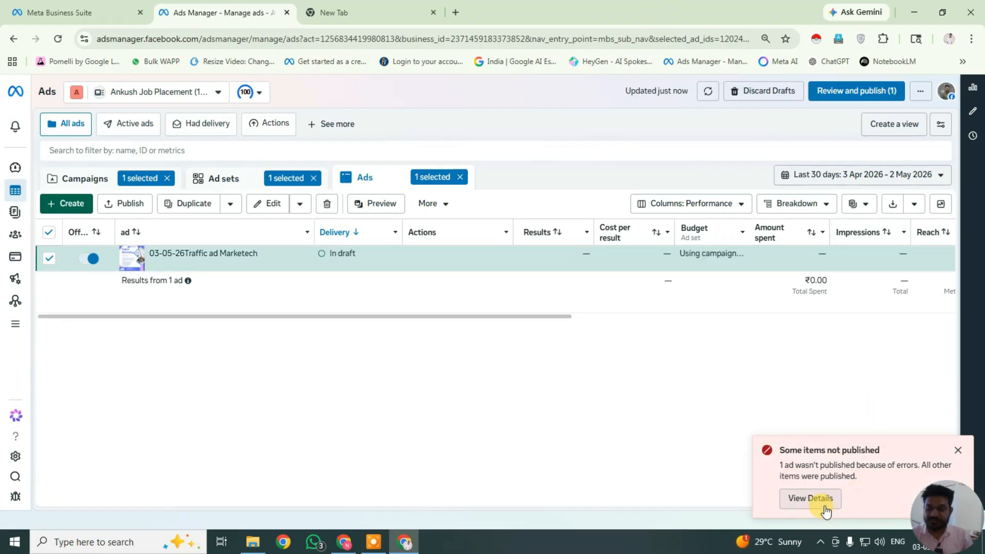
click(821, 499)
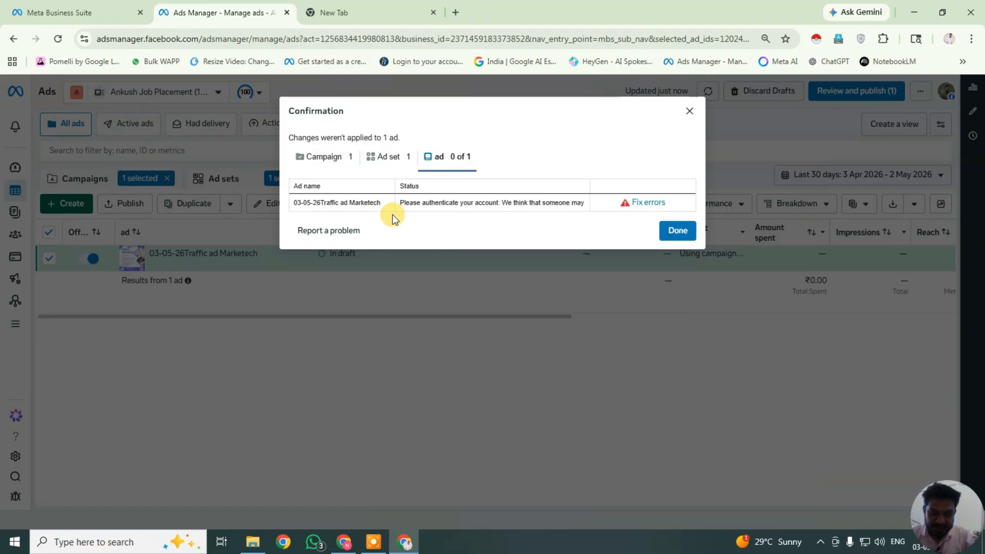
click(649, 204)
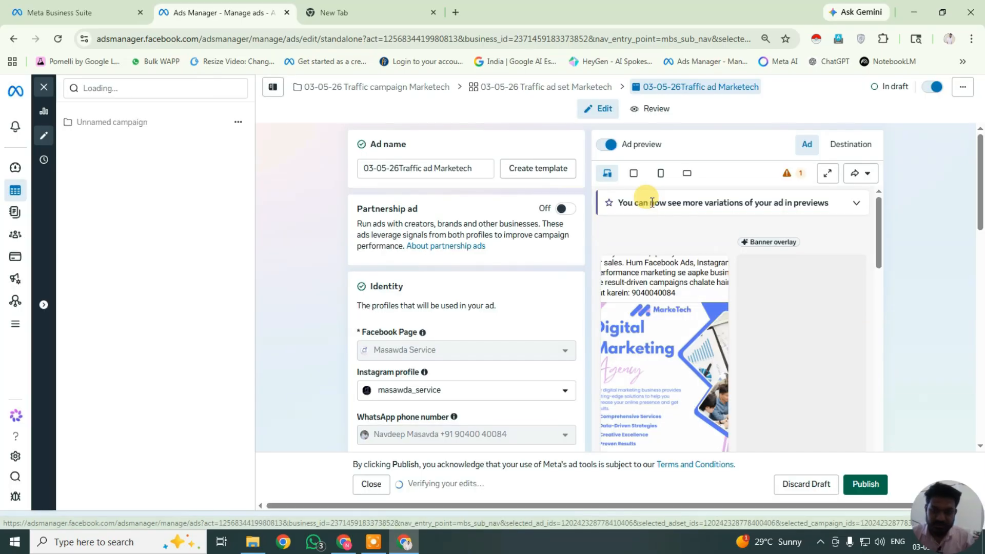
- Start account authentication and have a confirmation code sent by email
click(659, 219)
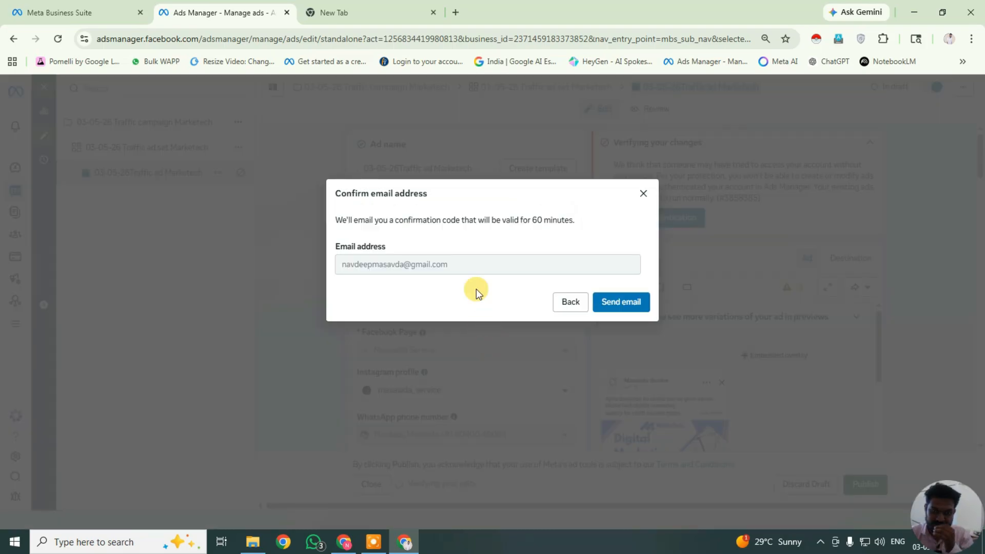
click(619, 304)
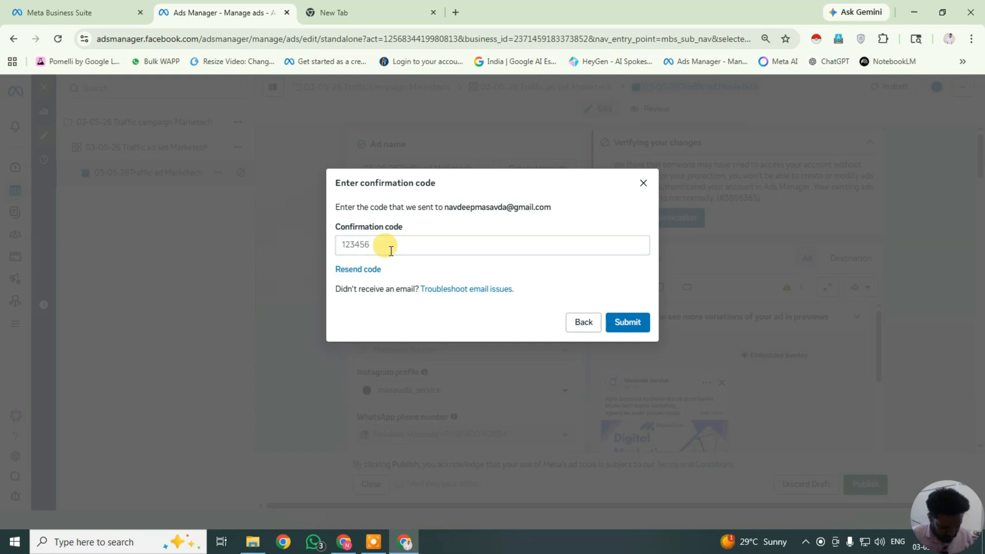
key(Tab)
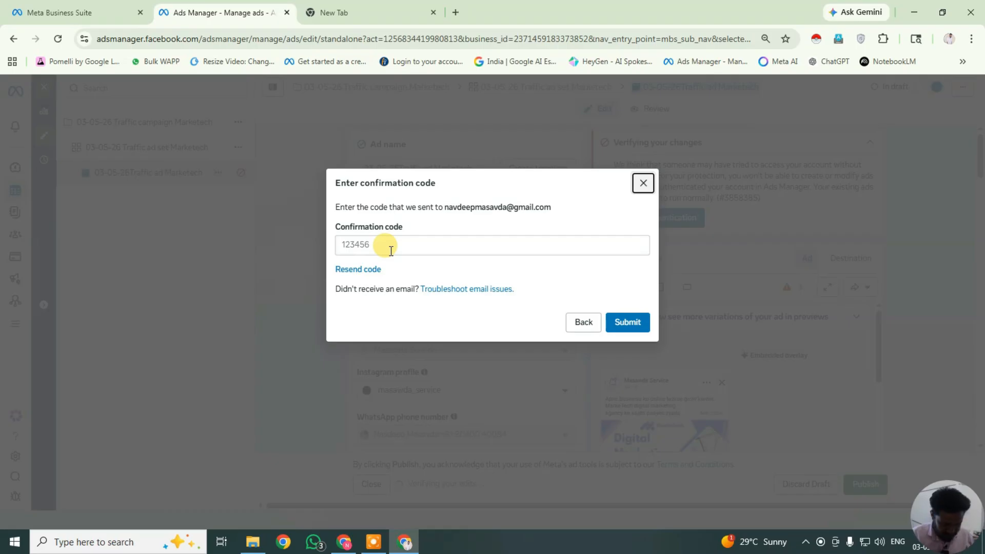
- Enter the emailed confirmation code, submit it, and publish the Marketech traffic ad
click(409, 240)
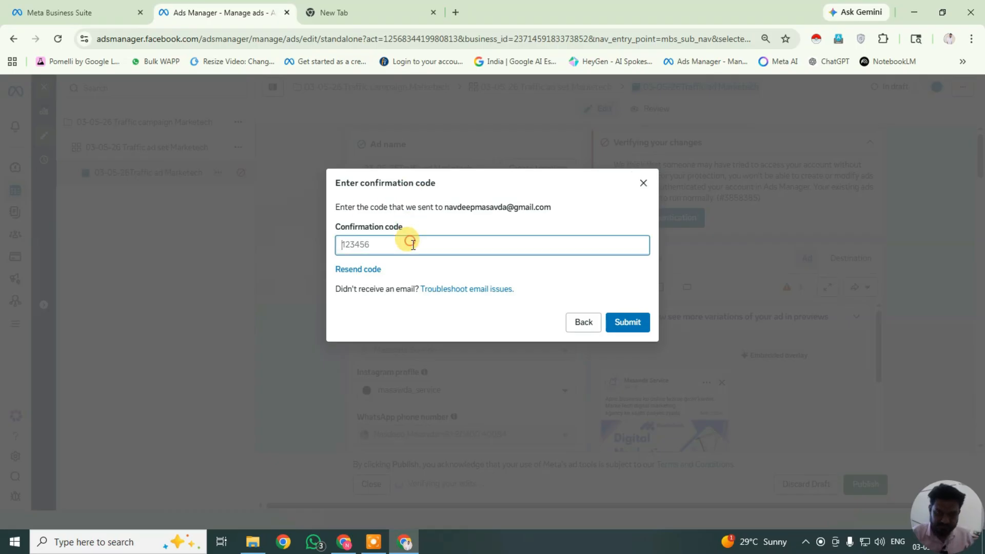
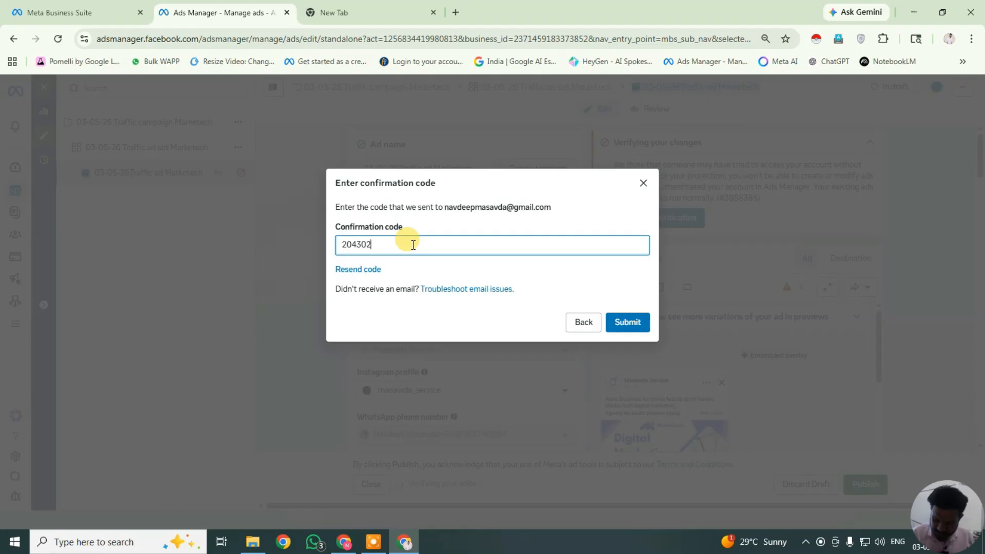
click(641, 321)
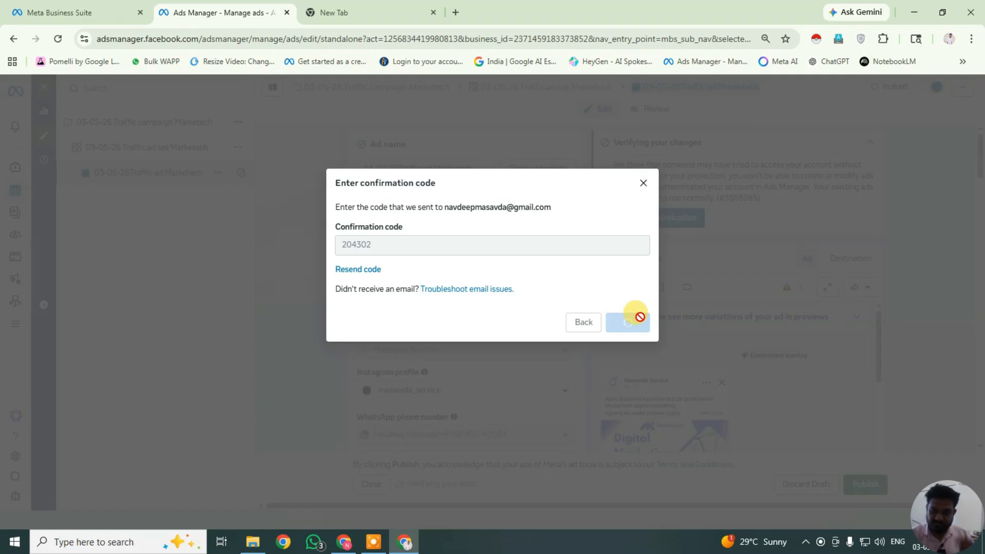
click(636, 291)
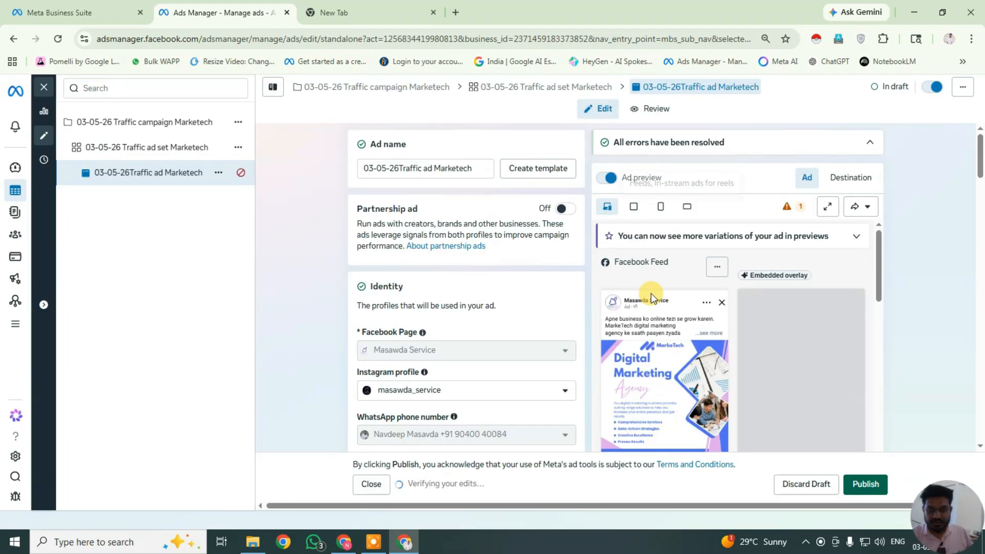
click(872, 486)
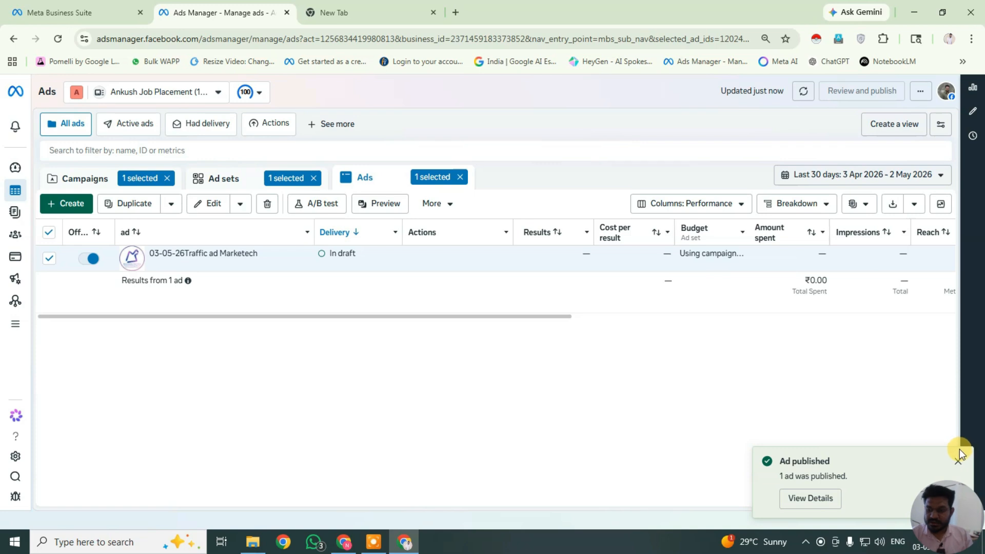
- Dismiss the ad-published notice and open Billing & payments, showing ₹39.99 available funds
click(958, 461)
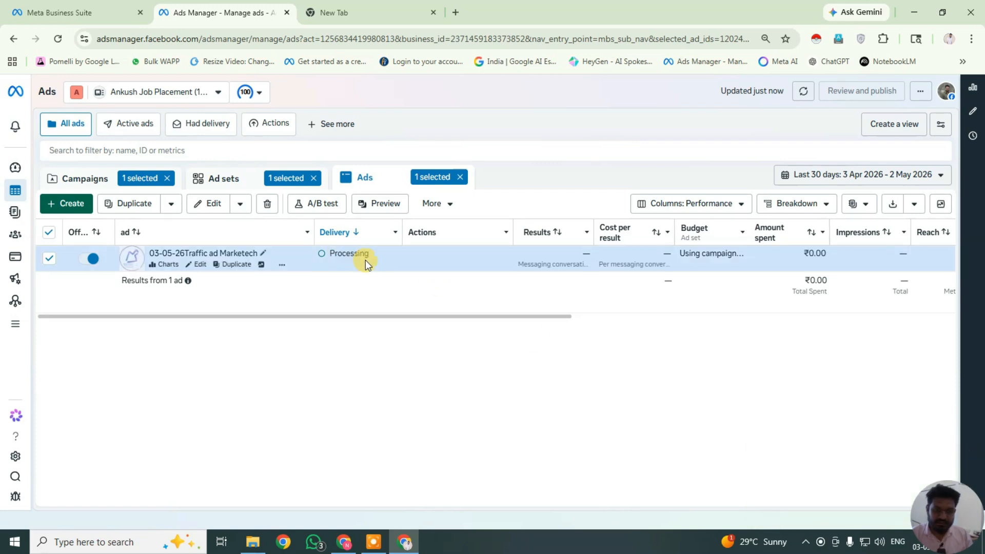
mouse_move(377, 259)
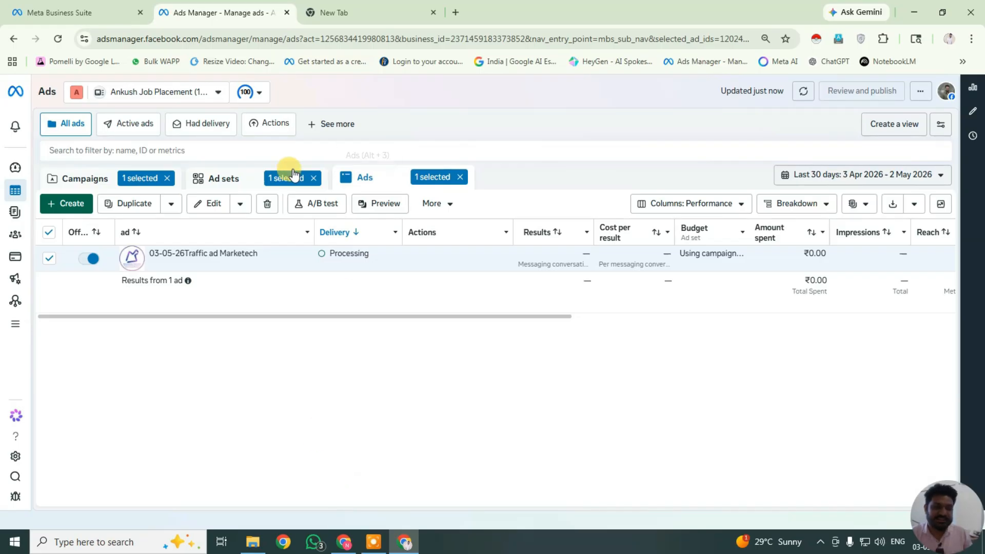
mouse_move(32, 252)
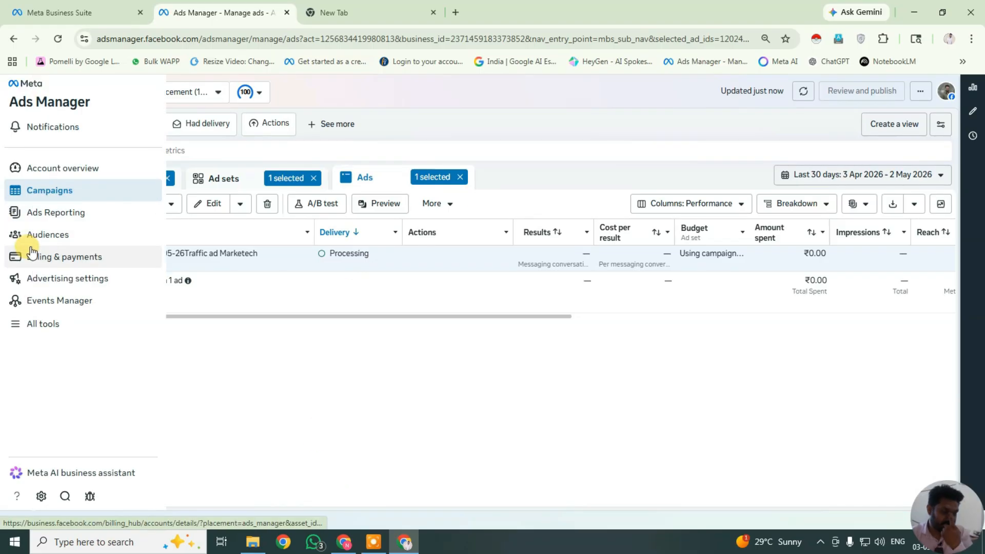
click(66, 259)
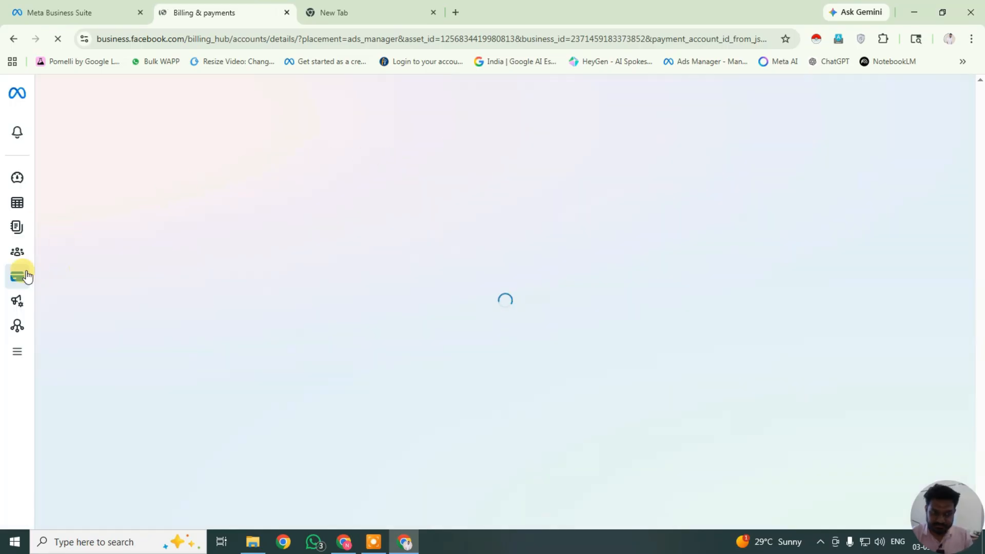
- Open the Add funds form, close it without paying, and switch to the ChatGPT window
mouse_move(26, 191)
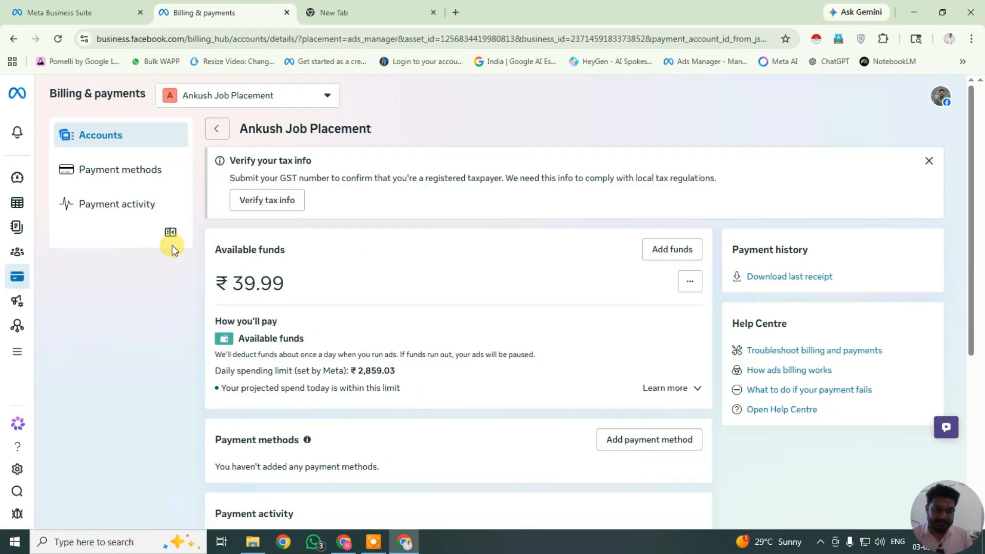
click(662, 293)
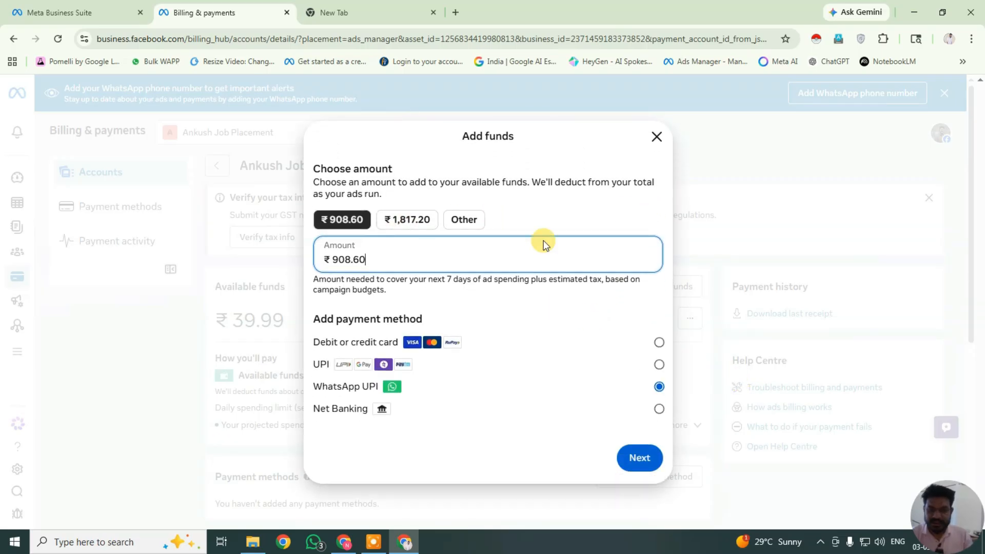
click(657, 136)
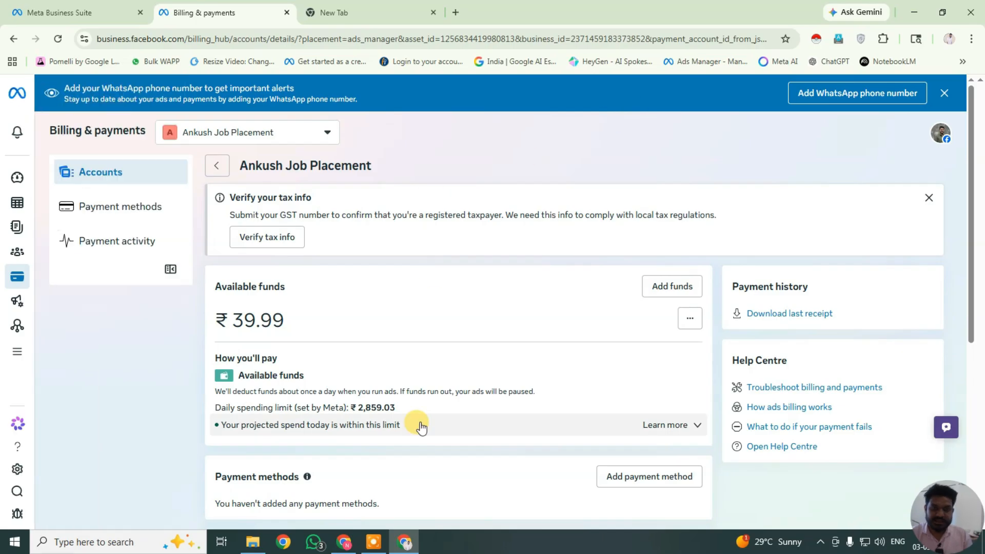
key(alt+Tab)
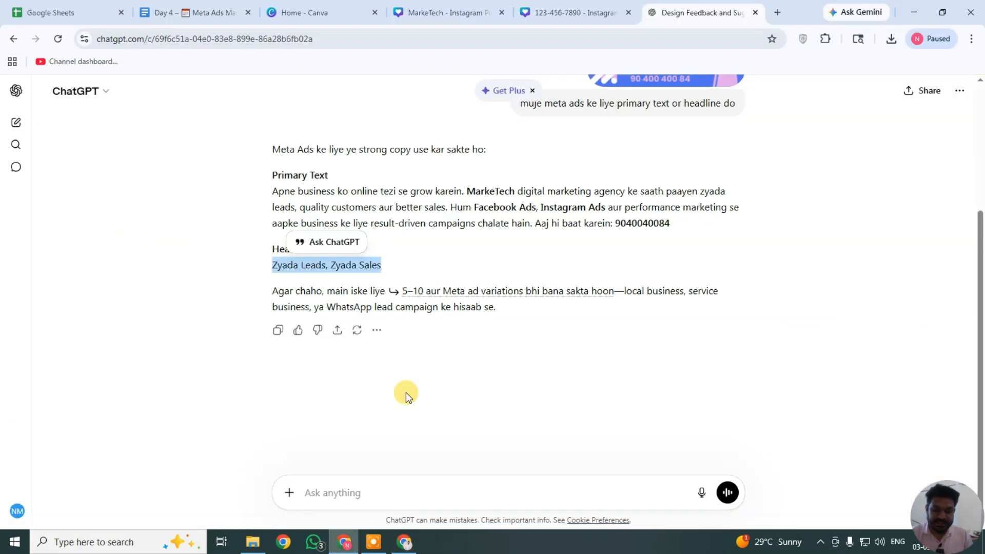
- In the Day 4 lesson notes, add an 'Assignment:' line below the Preview और Publish करें step
click(162, 12)
scroll(465, 296, down, 20)
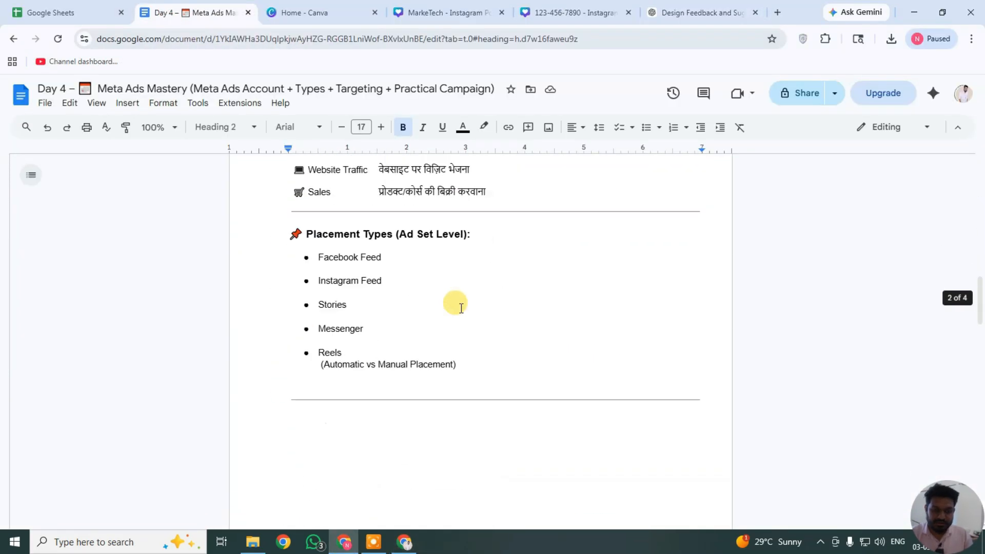
scroll(462, 328, down, 5)
click(359, 410)
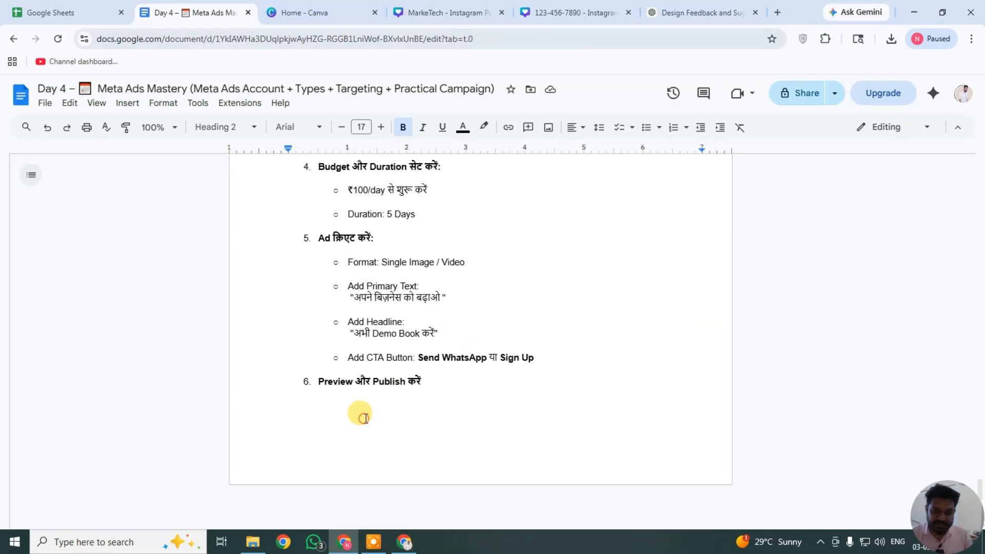
key(Return)
text(Assignment)
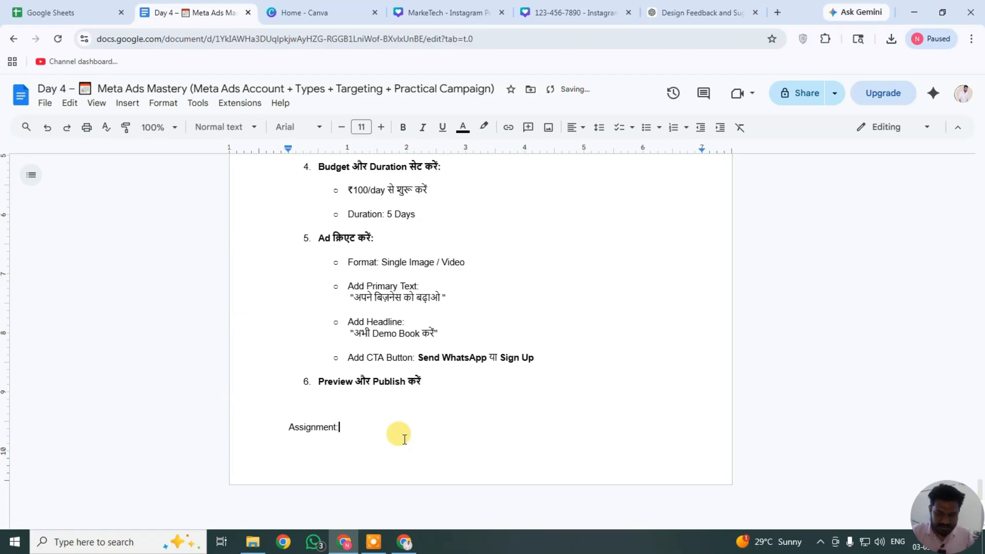
text(:)
- Make the 'Assignment:' label bold at font size 14
key(shift+Left)
key(shift+Left)
key(shift+Left)
key(shift+Left)
key(shift+Left)
key(shift+Left)
key(shift+Left)
key(shift+Left)
key(shift+Left)
key(shift+Left)
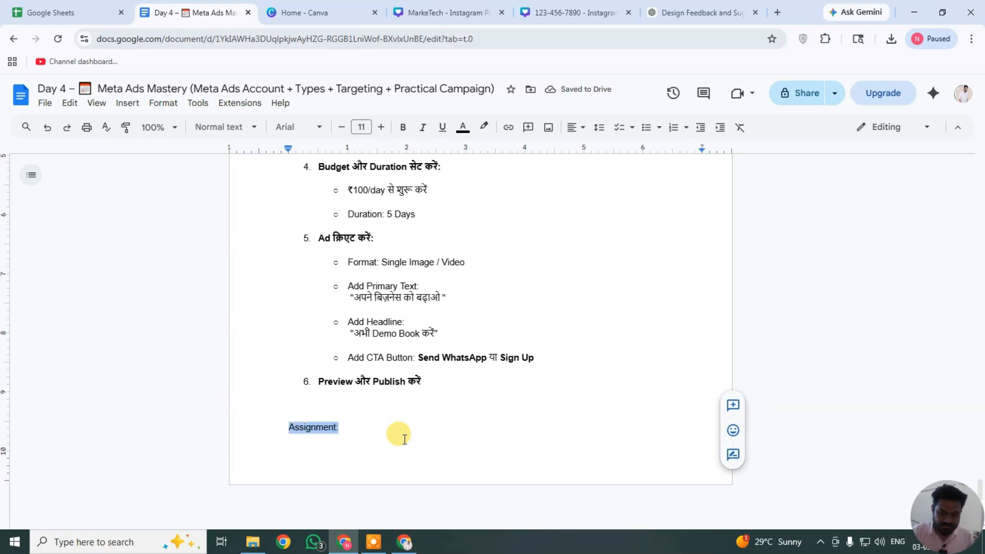
click(401, 128)
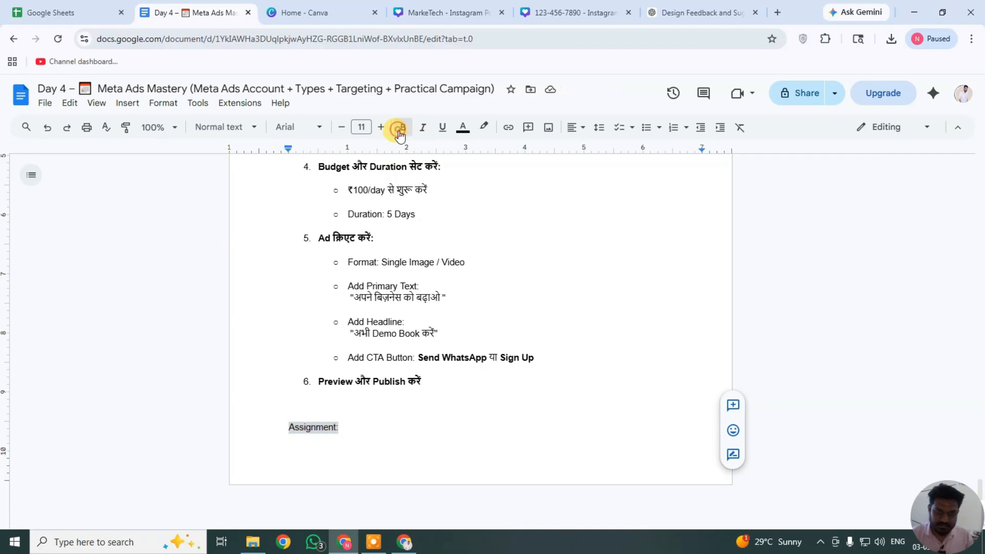
click(381, 128)
click(381, 128)
click(381, 128)
click(390, 429)
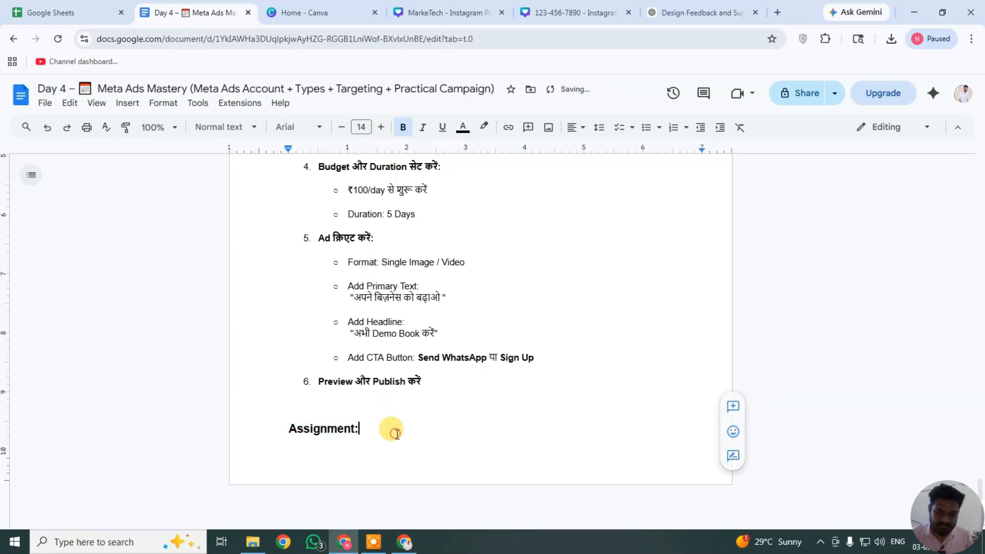
- Add a non-bold empty line below 'Assignment:' without the stray dash or indent
key(Return)
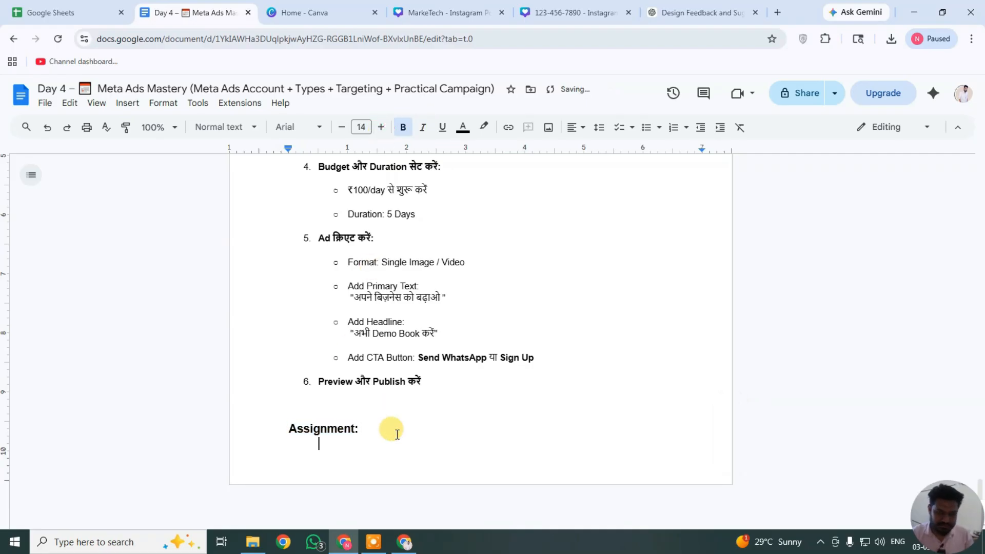
click(407, 126)
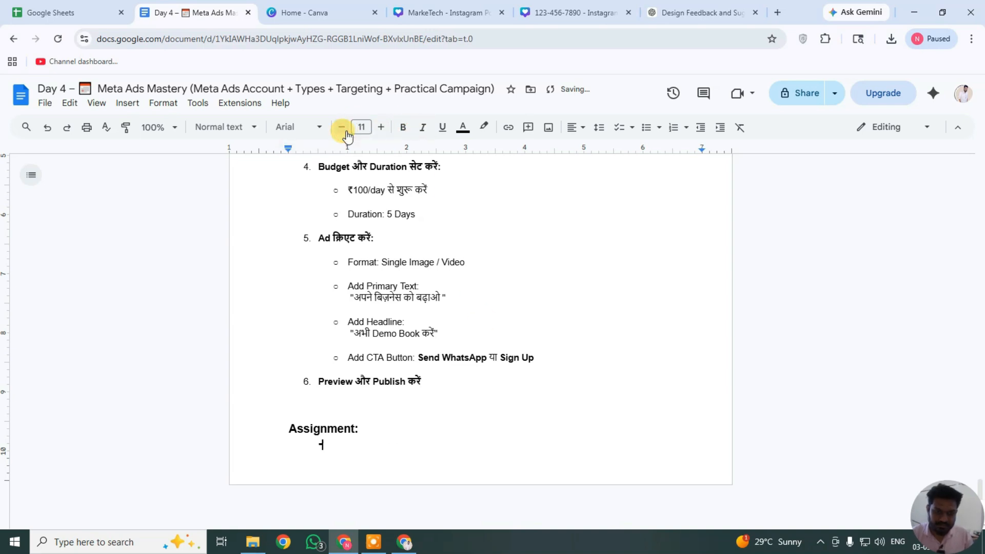
key(BackSpace)
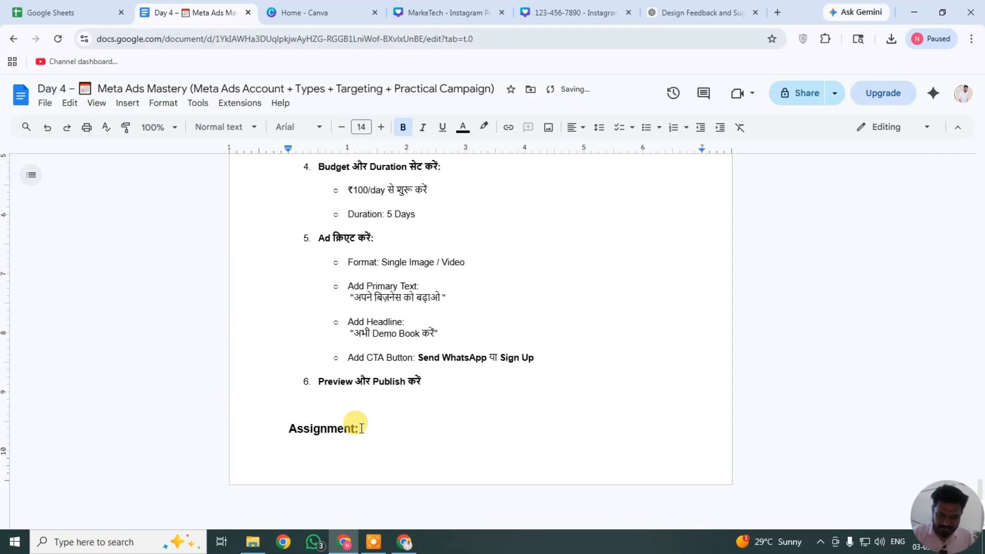
key(BackSpace)
click(361, 428)
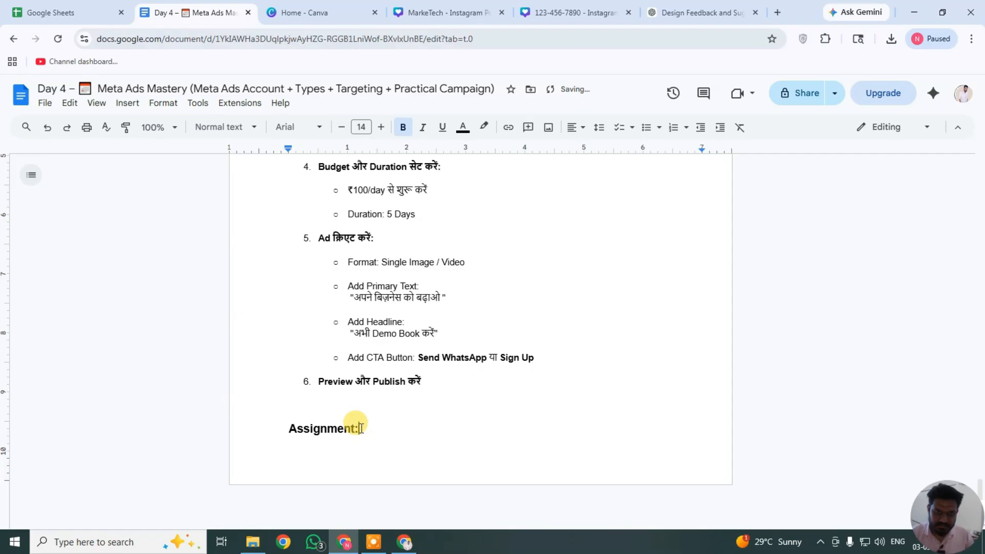
- Switch the text after 'Assignment:' back to regular, non-bold 11 pt
click(403, 128)
click(343, 129)
click(342, 128)
click(343, 128)
- Add the dash point '1 Meta ads Create with Traffic Objective with 110 Rs Budget.'
key(Return)
text(-)
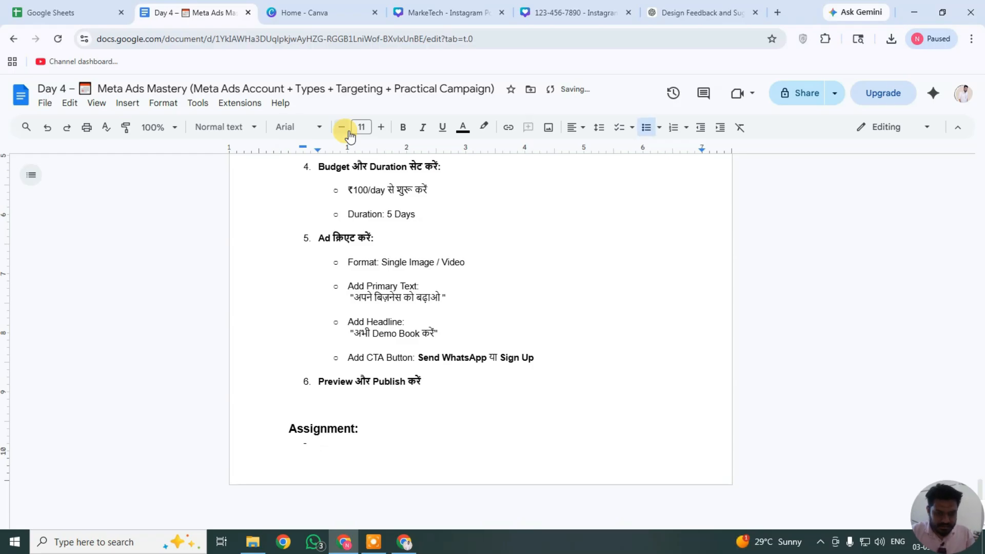
text( A)
key(BackSpace)
key(BackSpace)
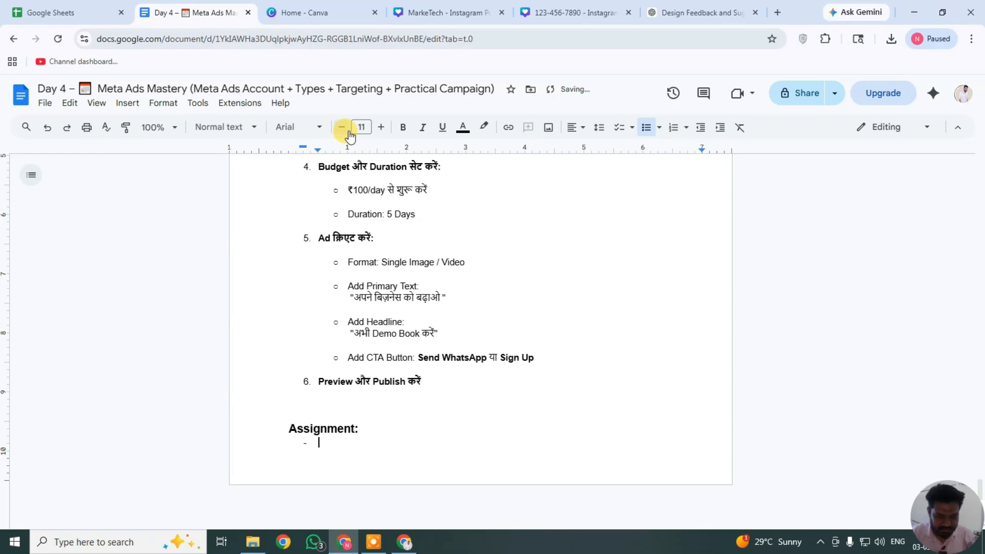
text(Ad)
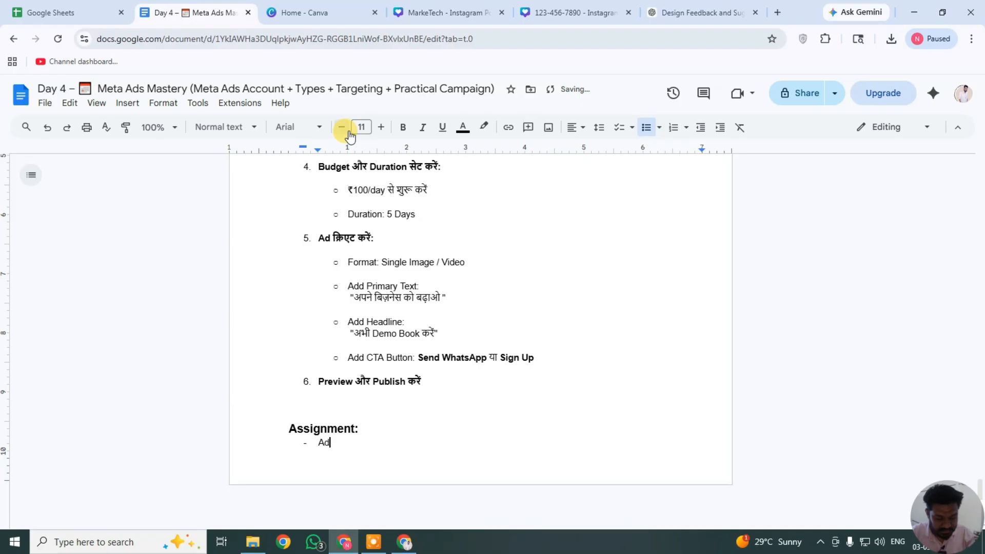
key(BackSpace)
text(1 Meta ads Create with Traff)
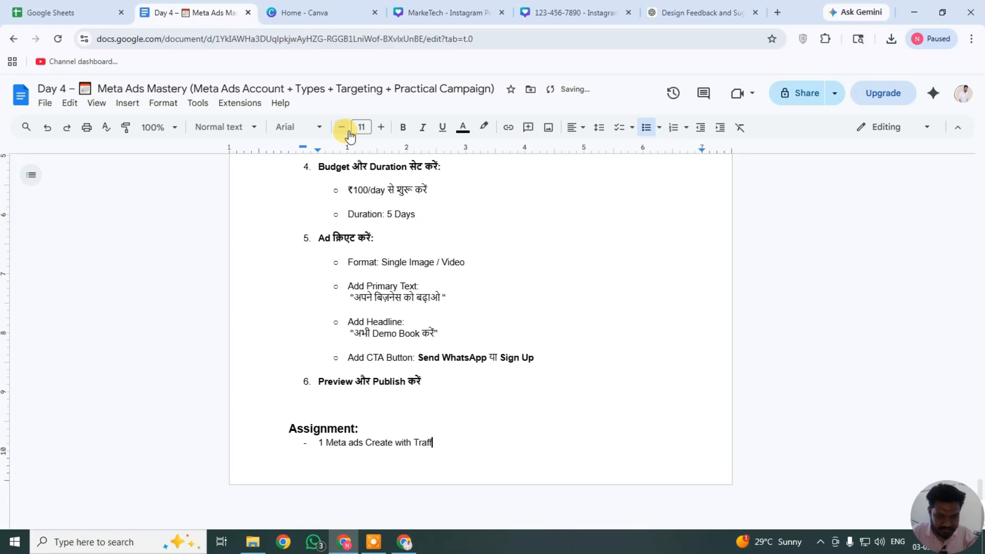
text(ic Objwective)
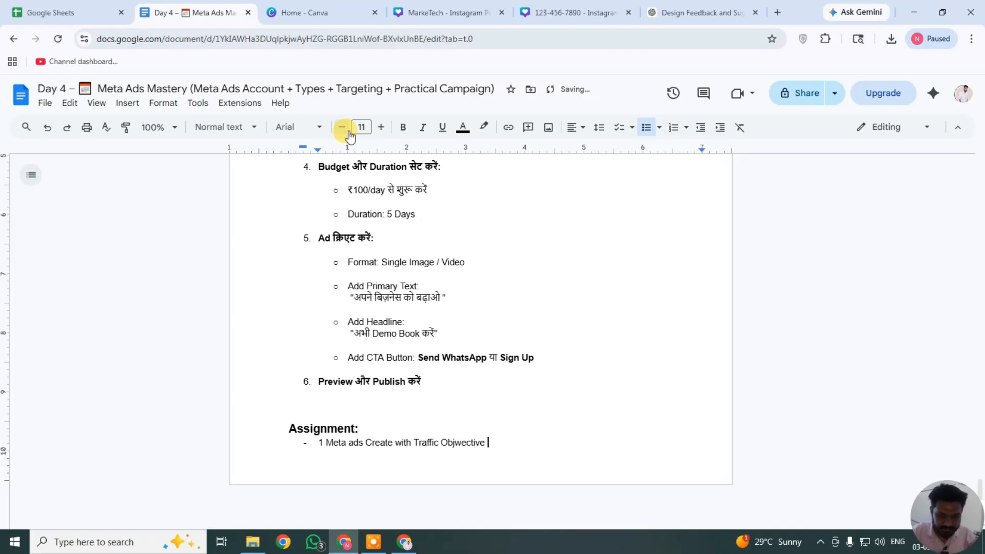
key(BackSpace)
key(BackSpace)
key(BackSpace)
key(BackSpace)
key(BackSpace)
key(BackSpace)
key(BackSpace)
text(ective )
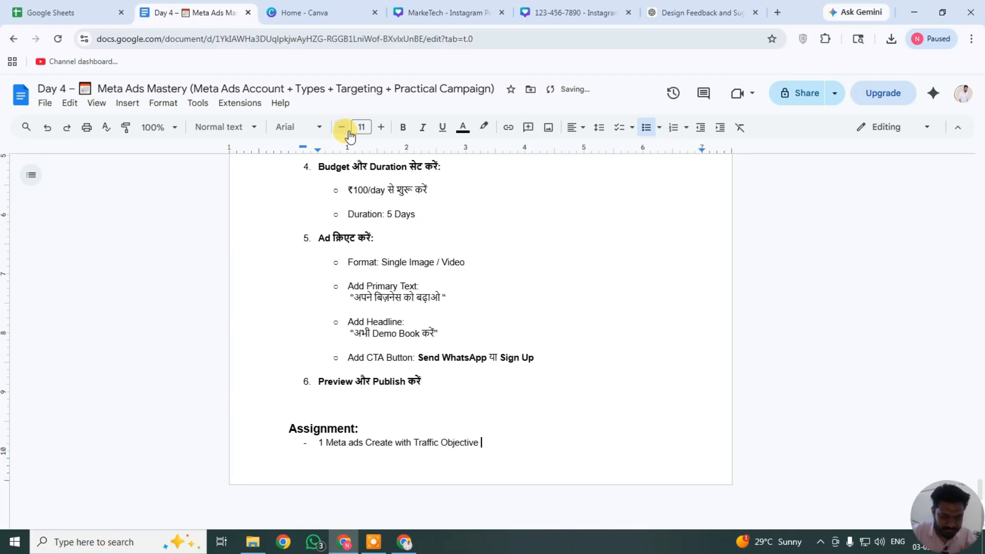
text(with )
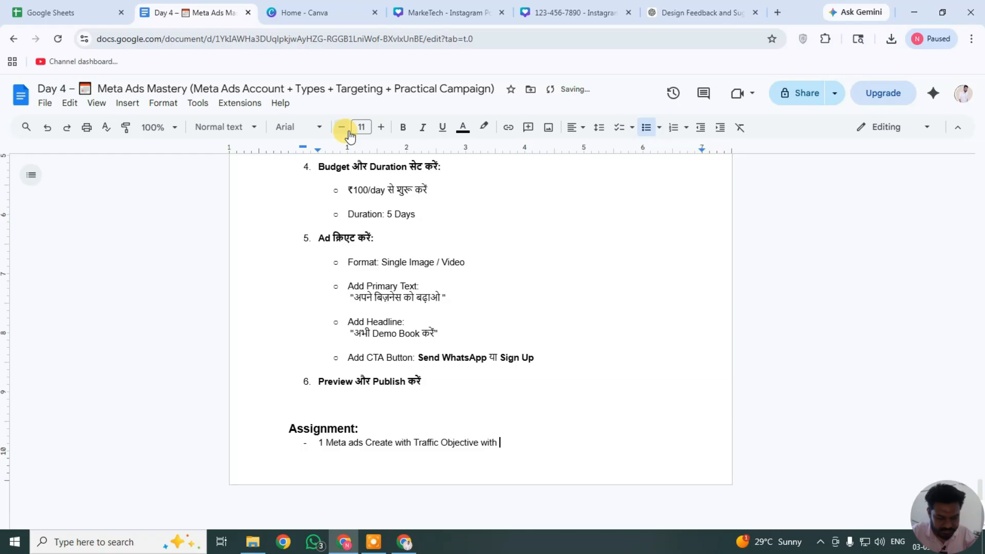
text(110 Rs)
text(udgeyt)
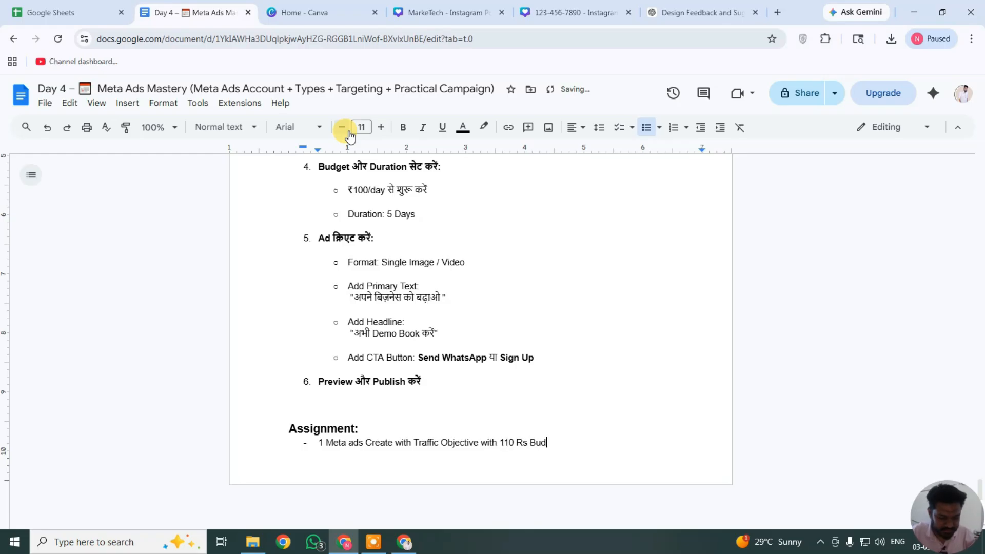
key(BackSpace)
text(t.)
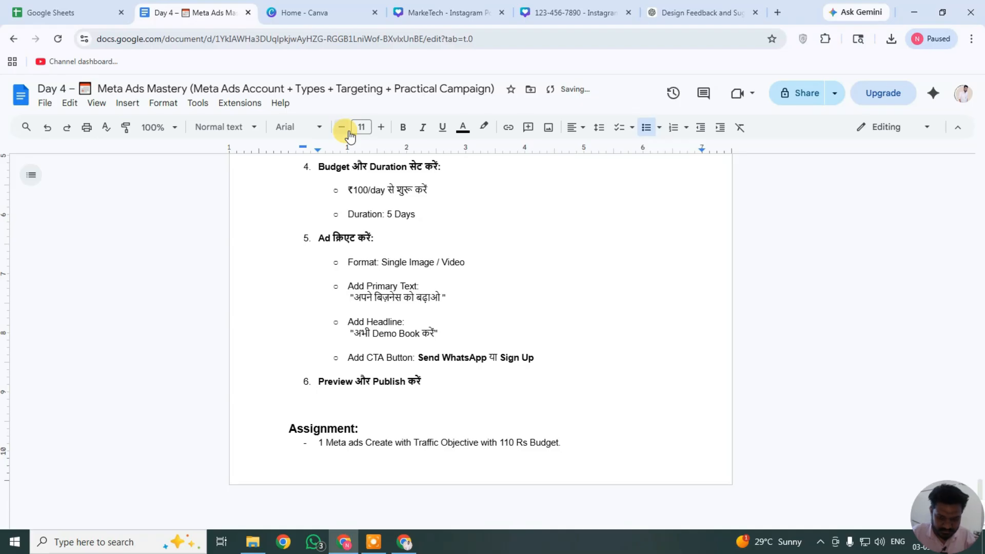
key(Return)
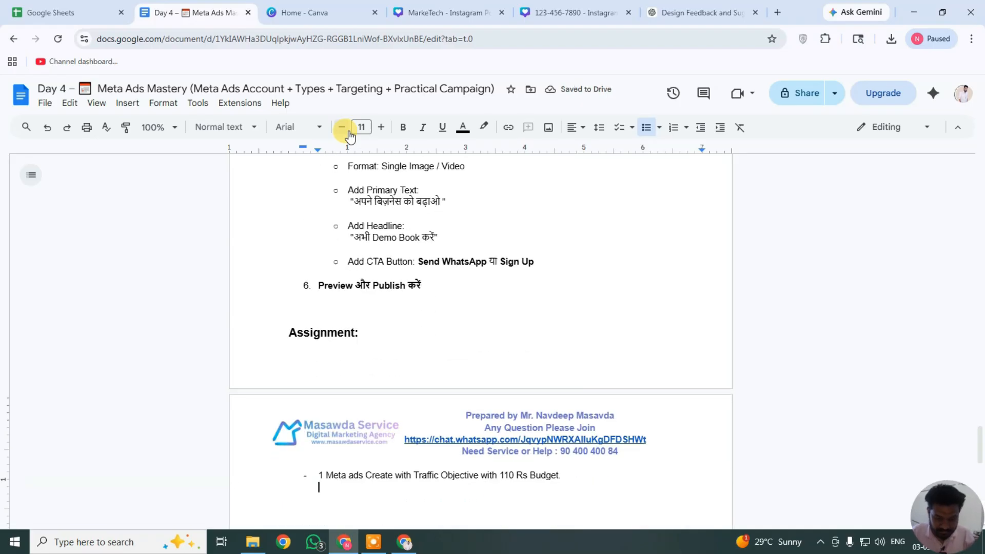
- Type a second point '- Run also' below the budget line
text(-)
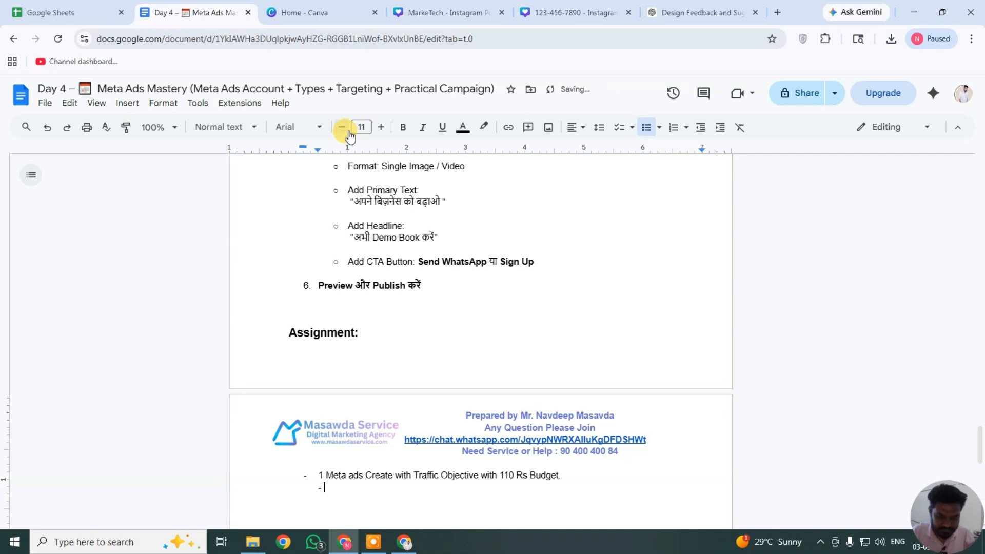
text( Ru)
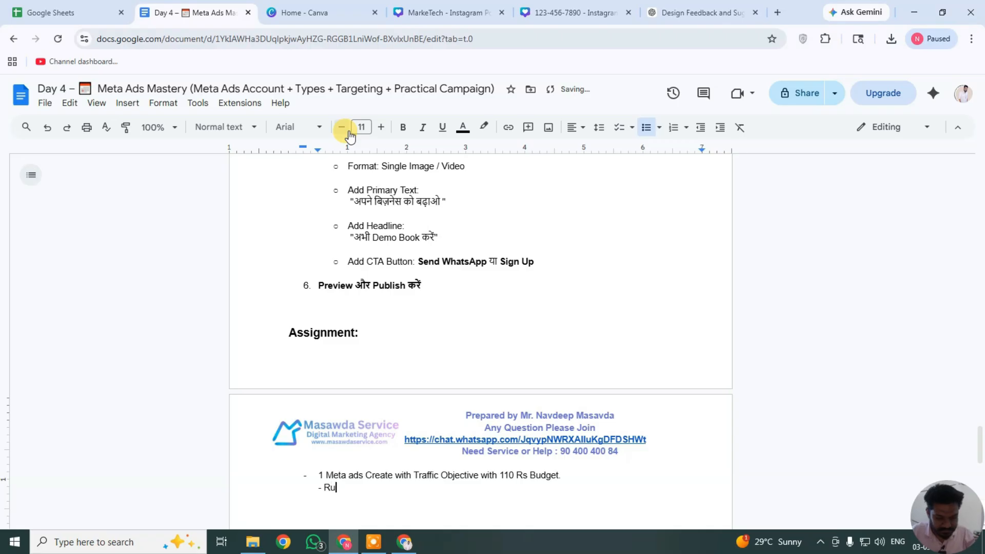
text(n a)
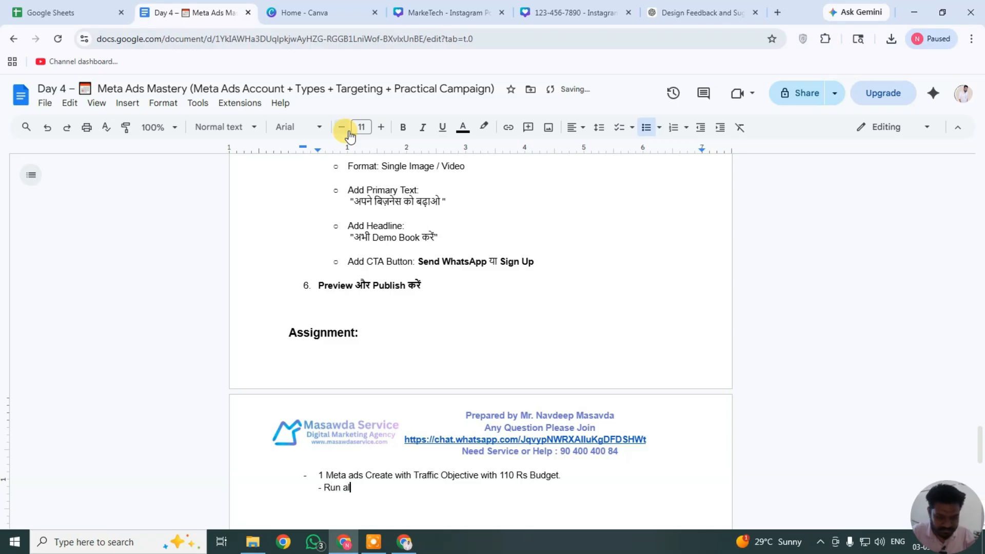
text(so)
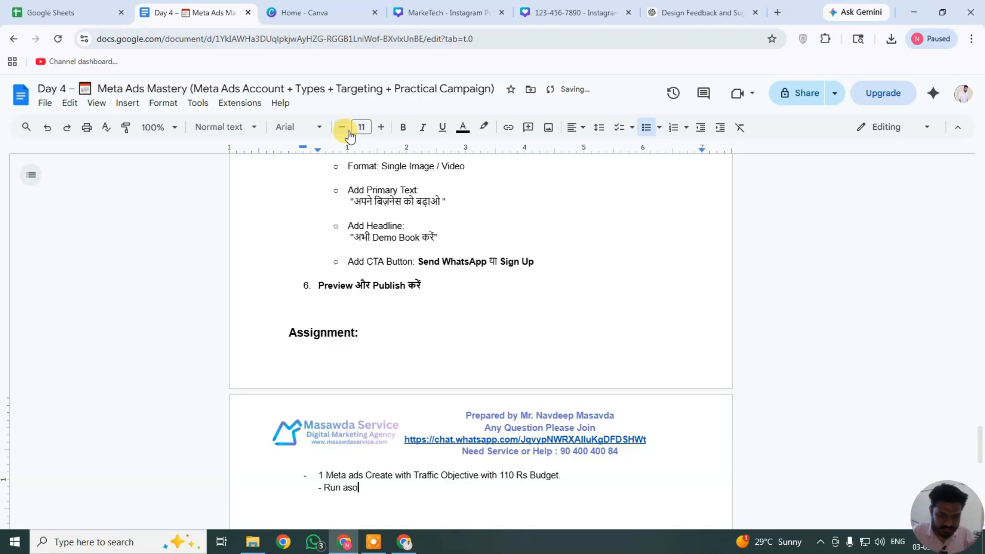
key(BackSpace)
key(BackSpace)
text(lso)
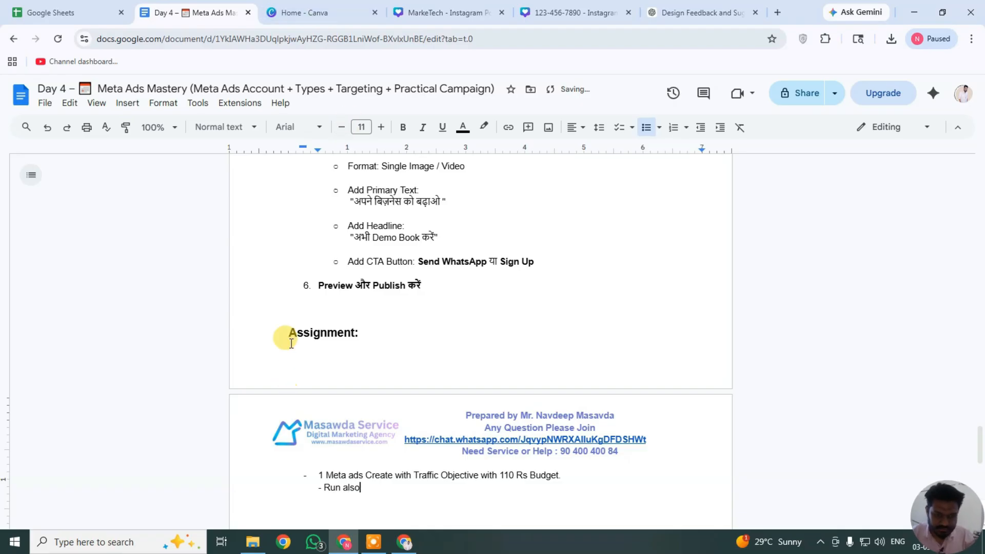
- Insert a line above 'Assignment:' so the section starts on the next page
click(281, 304)
key(Return)
key(Return)
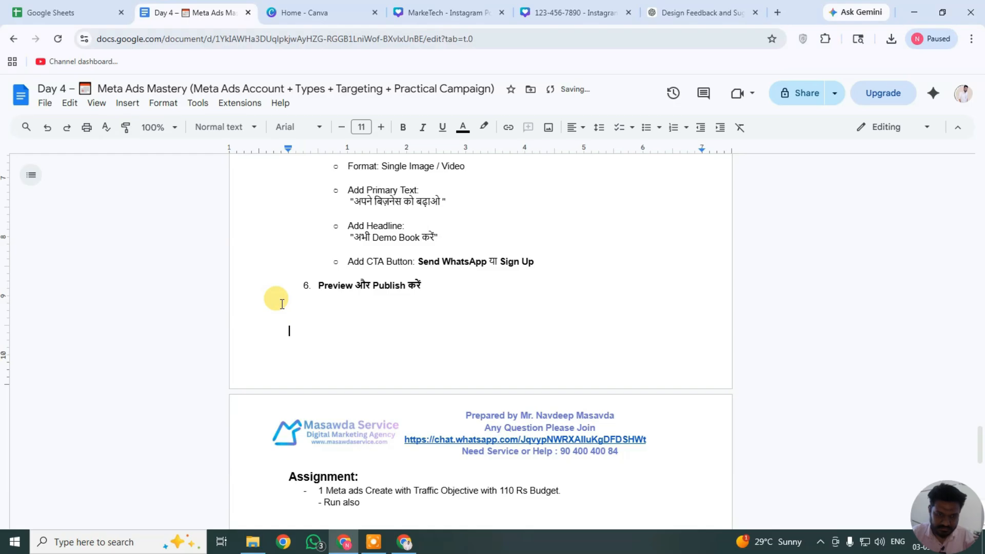
scroll(411, 357, up, 6)
scroll(414, 362, up, 20)
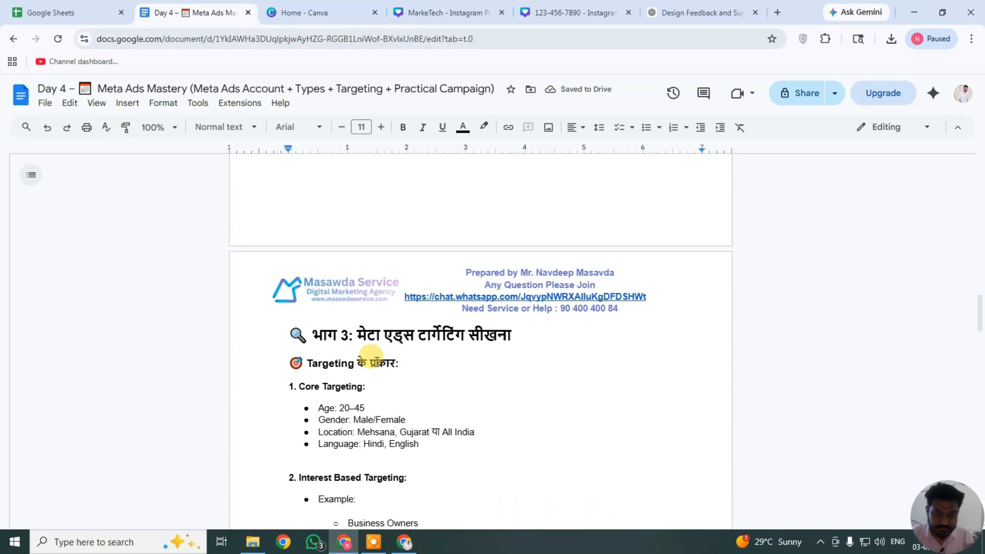
scroll(362, 376, up, 10)
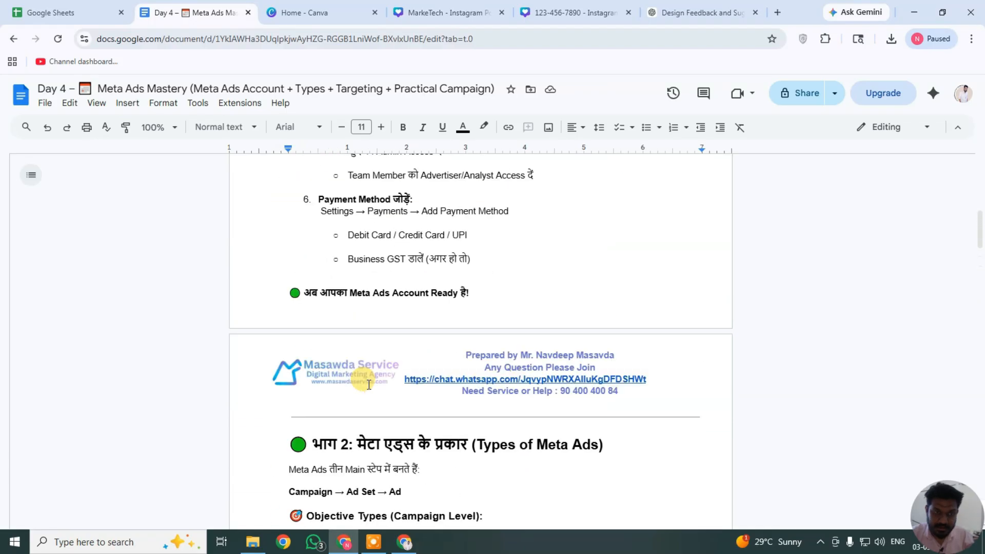